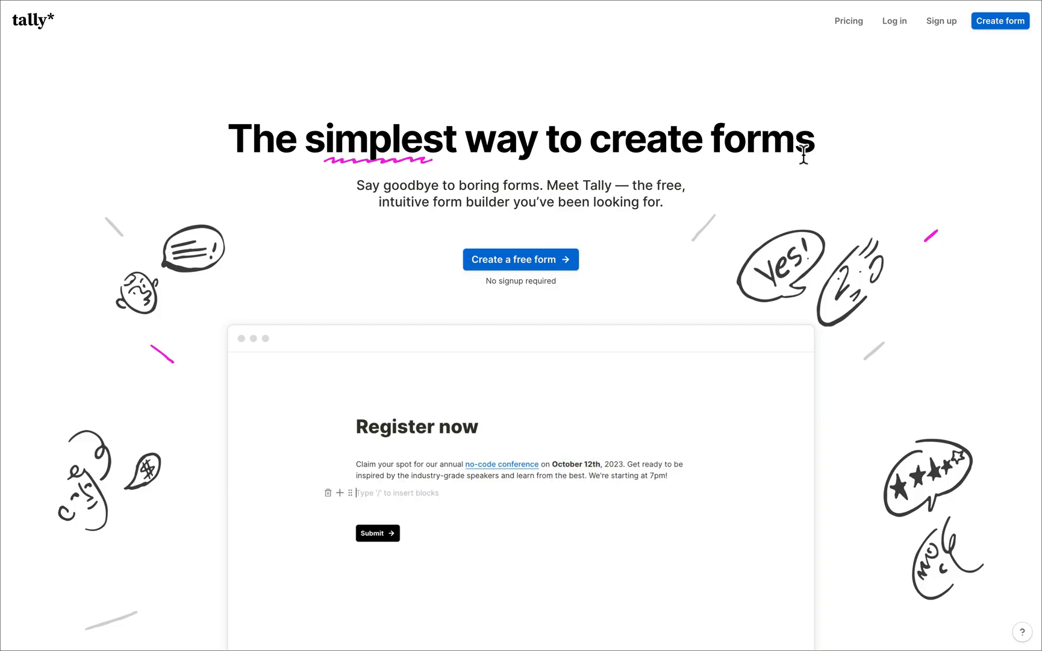
- Open the pricing page and review the free plan's features, the Pro plan's price and the Pro-only features
click(849, 22)
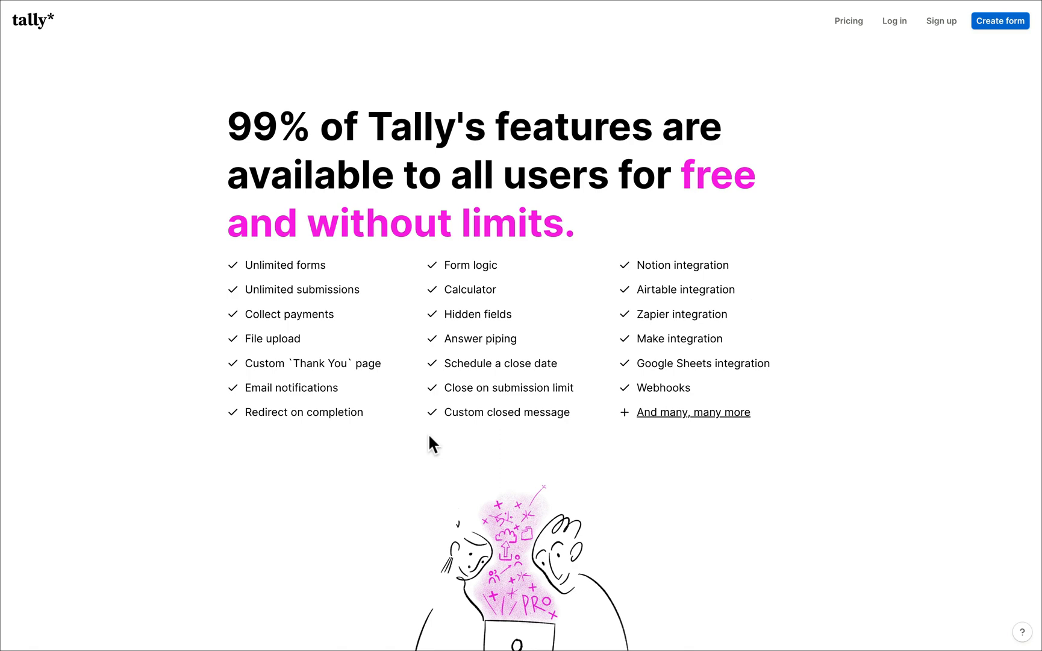
scroll(429, 437, down, 8)
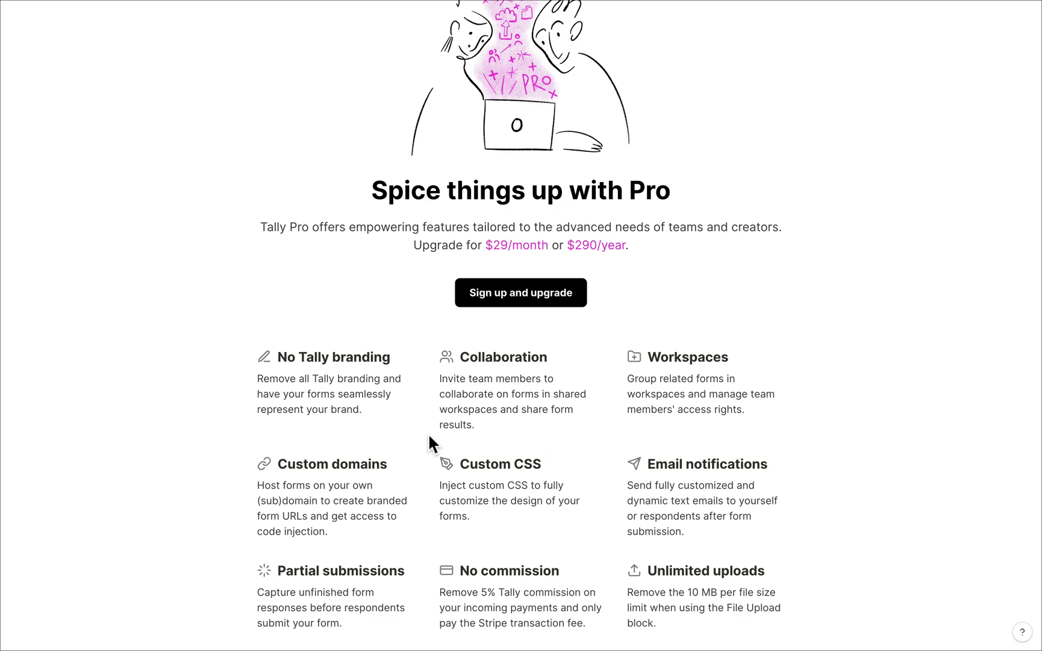
scroll(553, 374, down, 2)
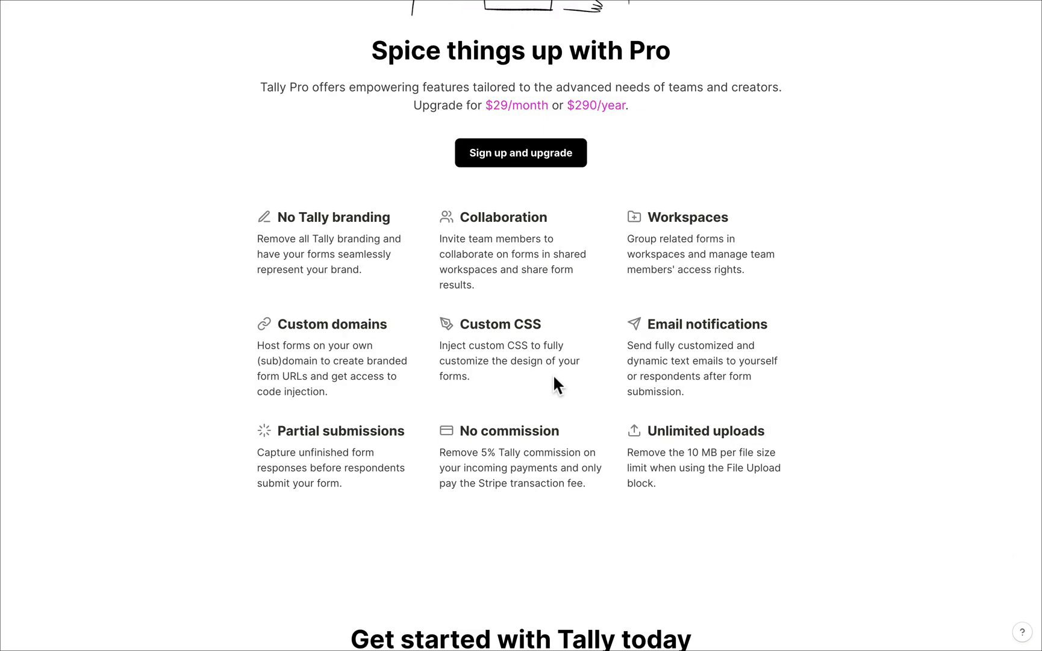
scroll(829, 383, up, 10)
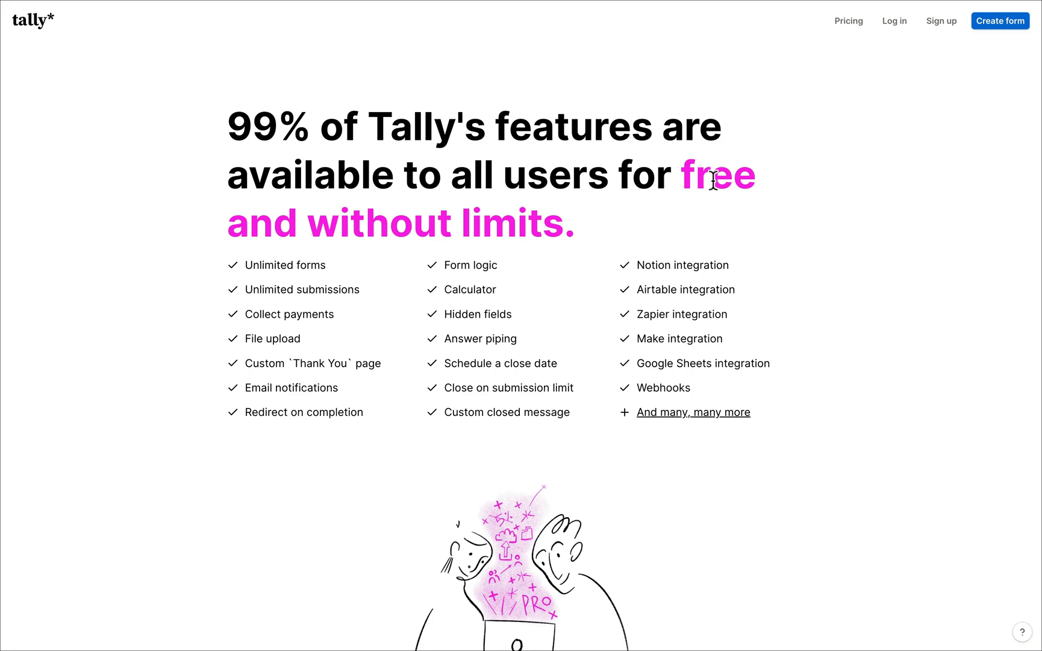
scroll(385, 390, down, 10)
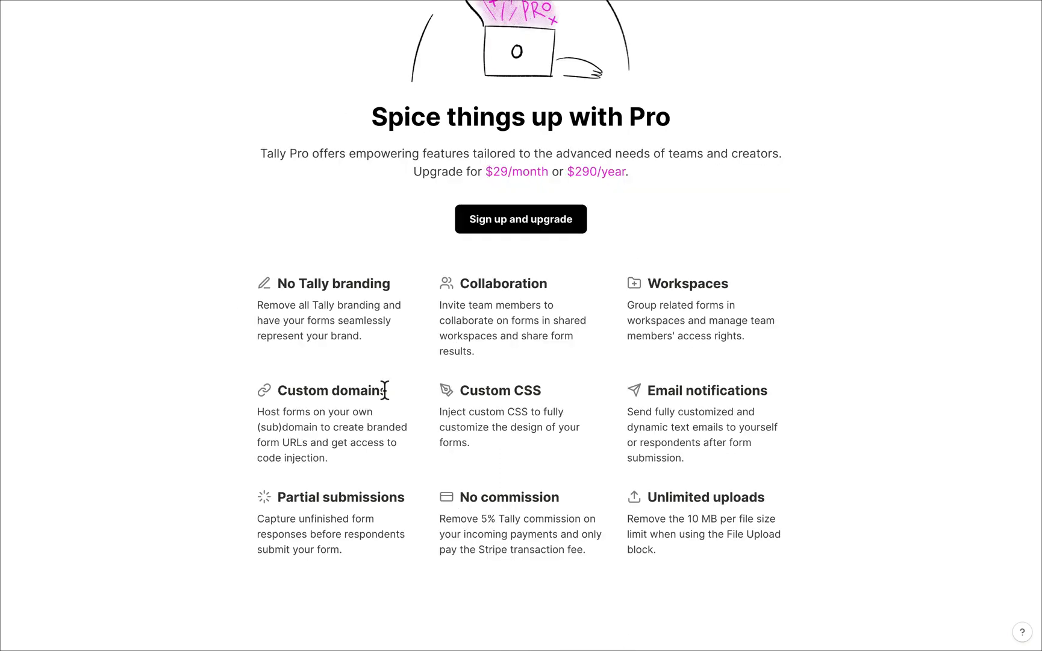
scroll(704, 360, up, 4)
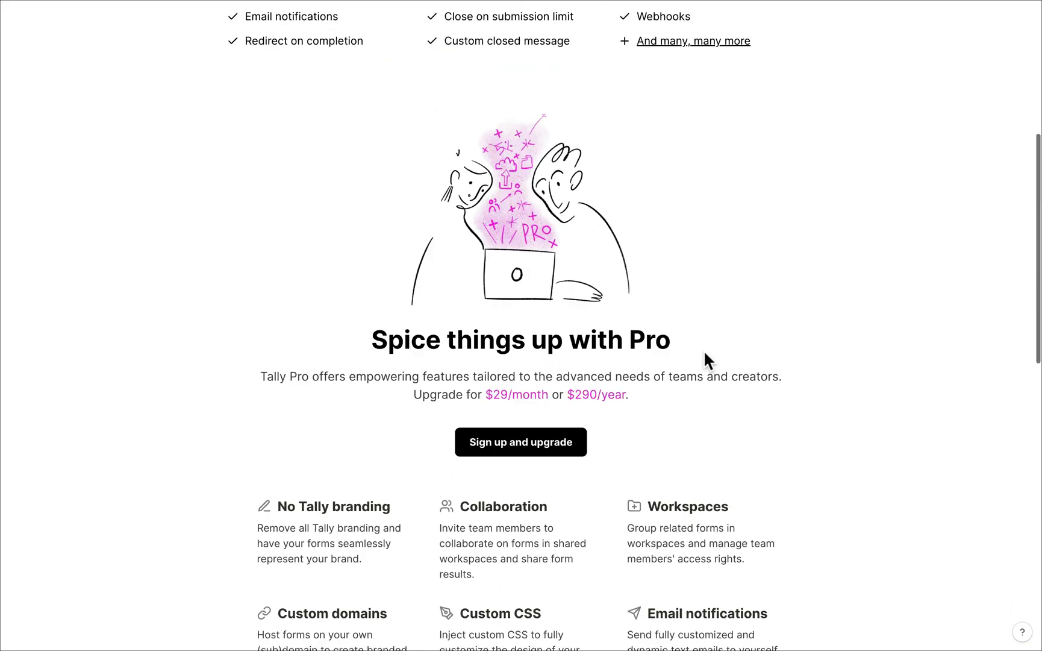
scroll(702, 351, down, 4)
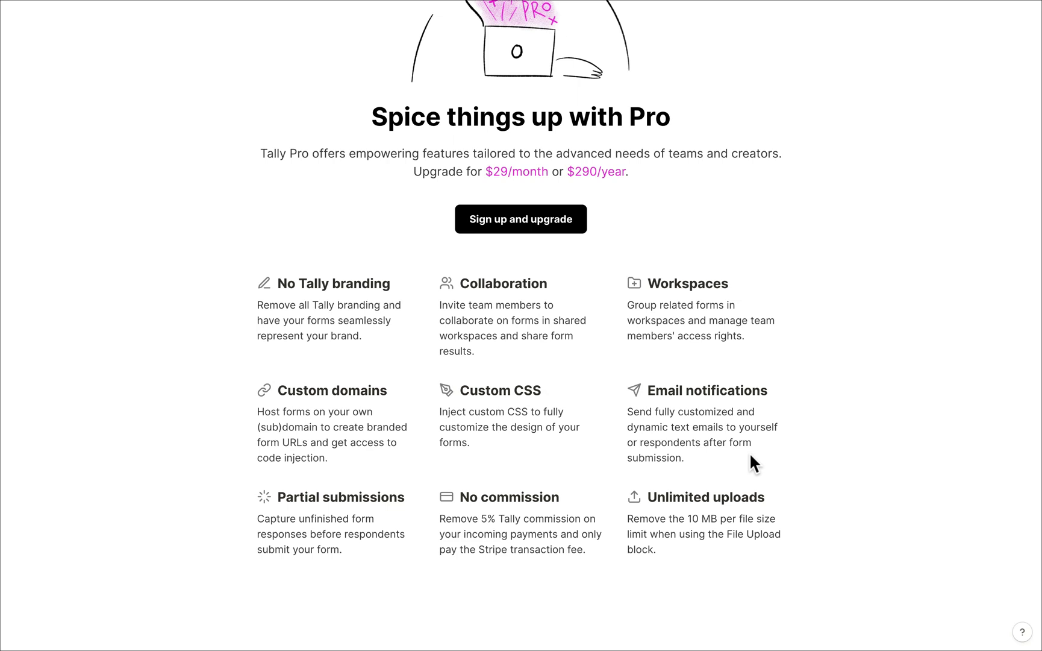
scroll(945, 310, up, 10)
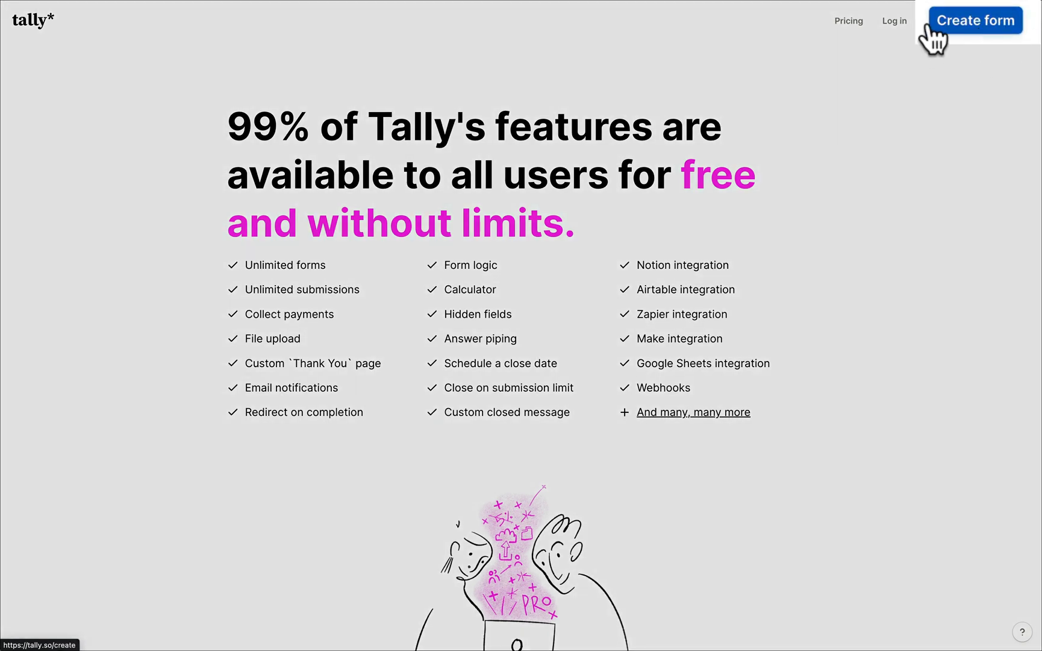
- Create a new form titled "Feedback" and start it from scratch
click(950, 25)
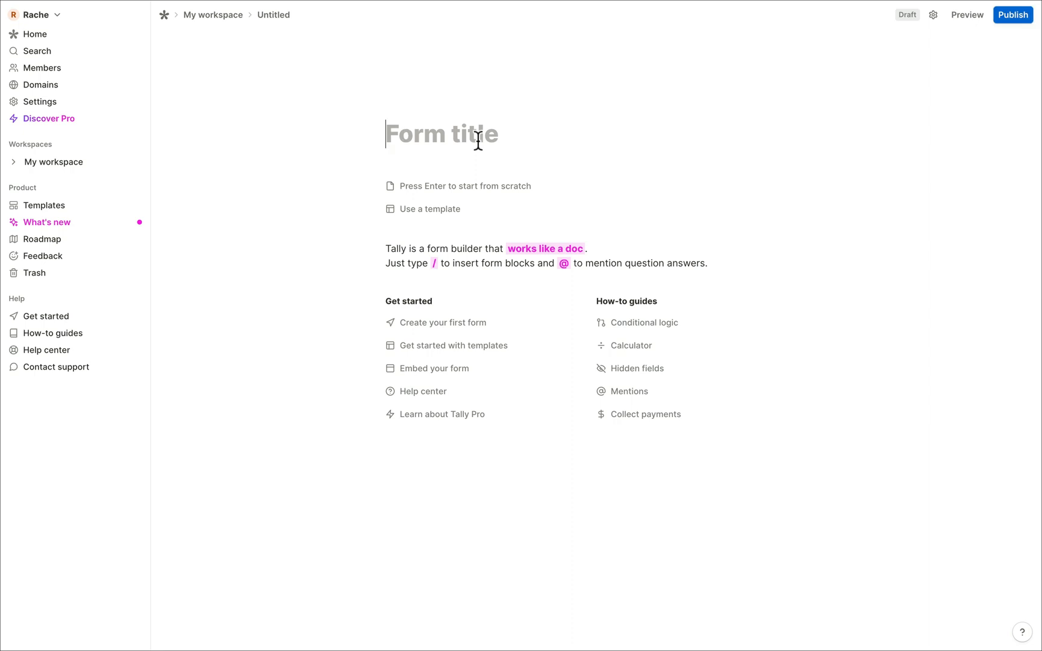
text(Feedback)
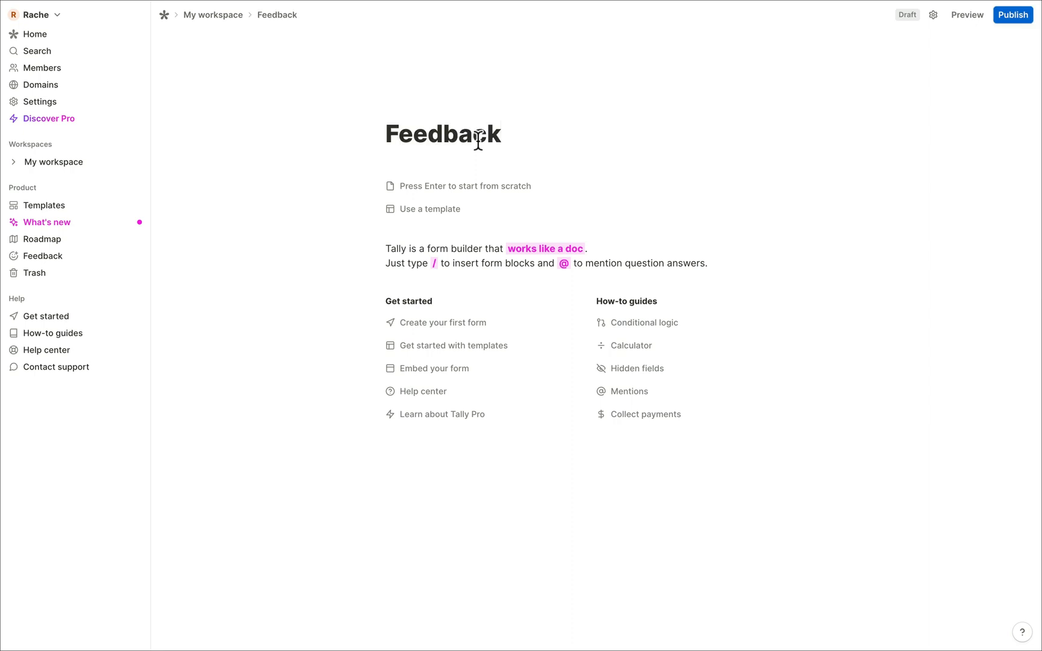
click(450, 192)
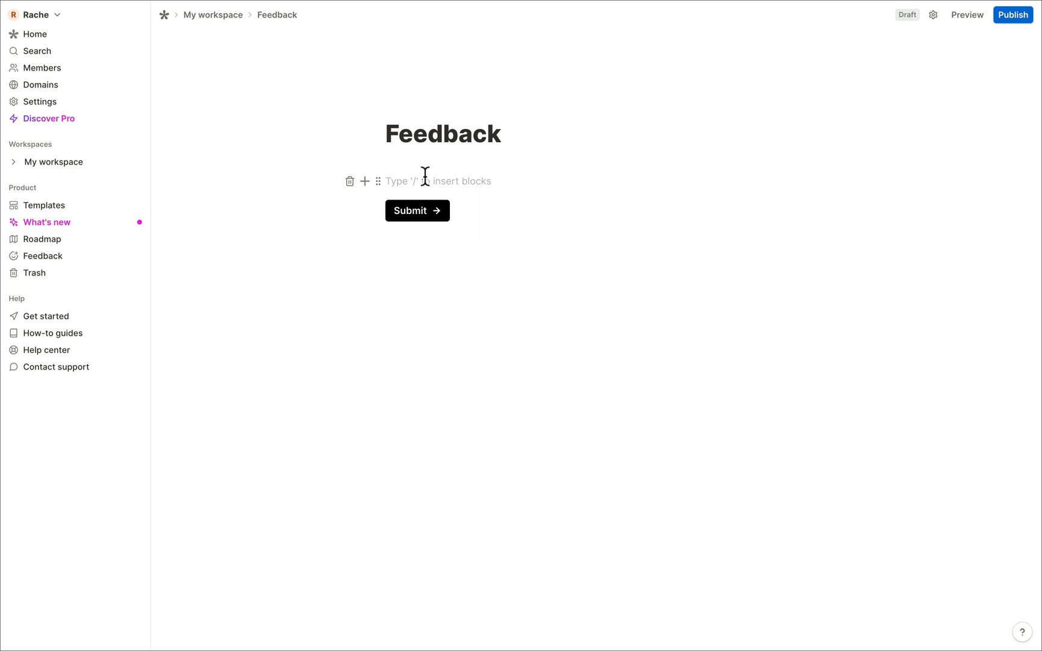
- Insert a Question + Short answer block under the form title and label the question "Name"
text(/)
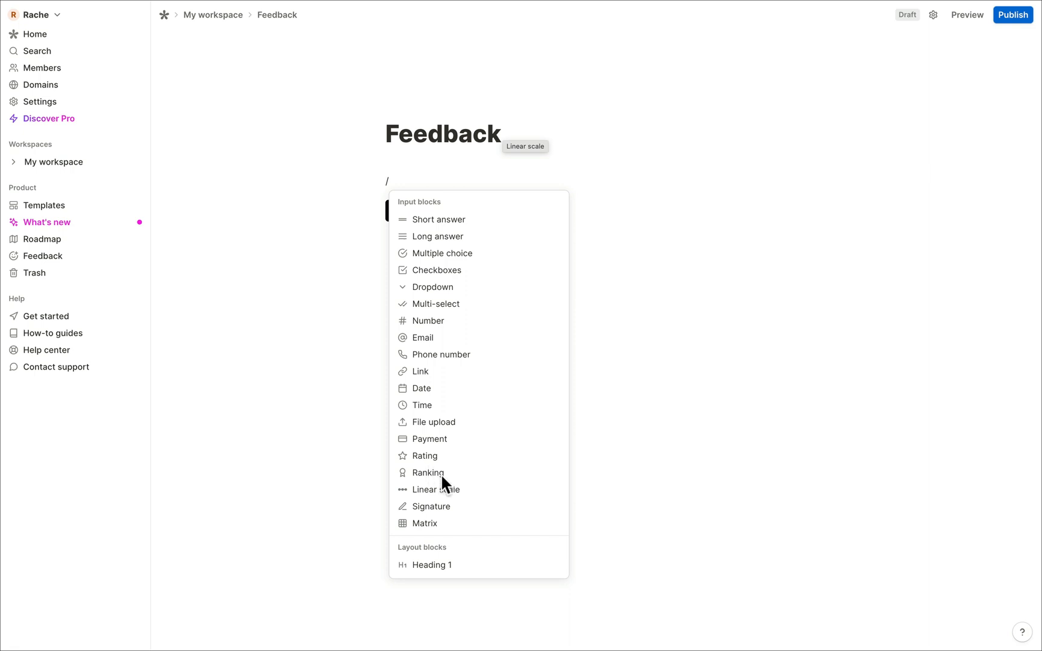
scroll(440, 473, down, 5)
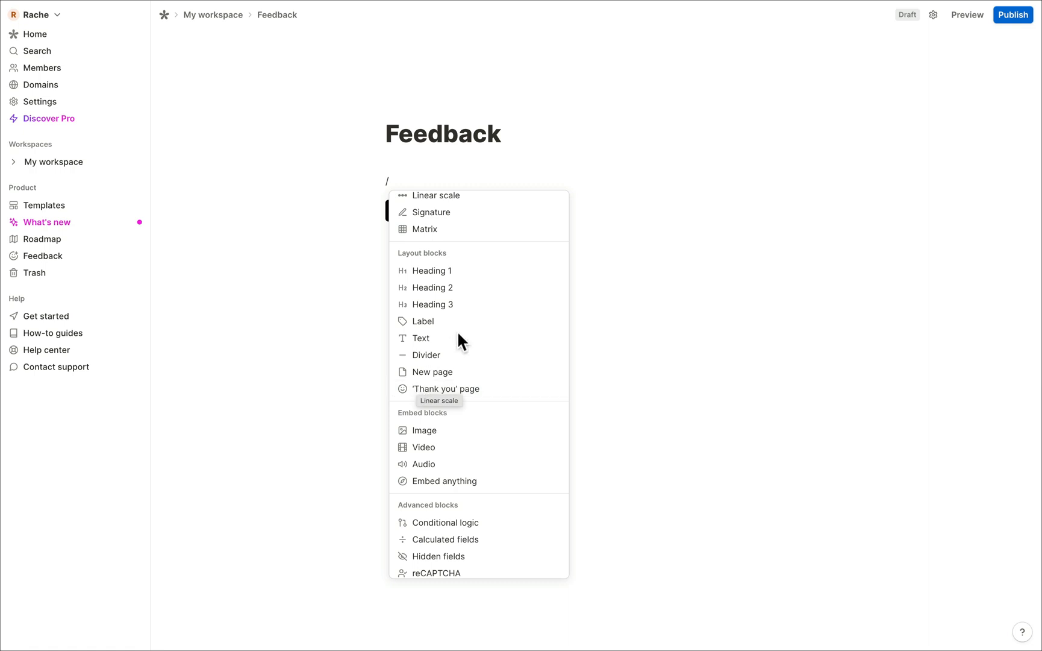
scroll(473, 449, down, 5)
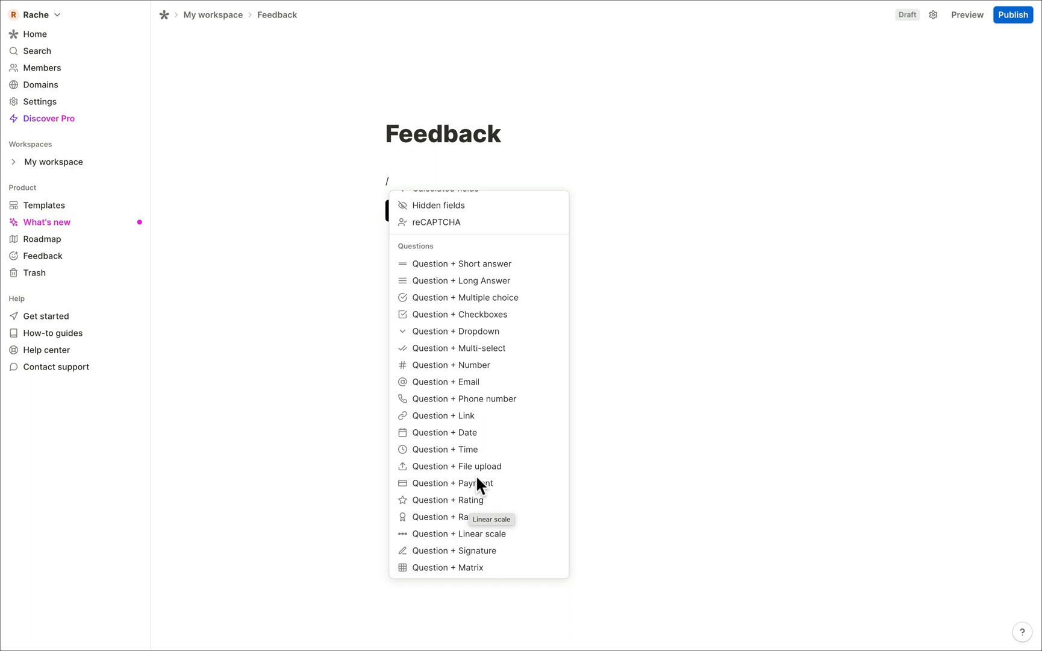
click(470, 263)
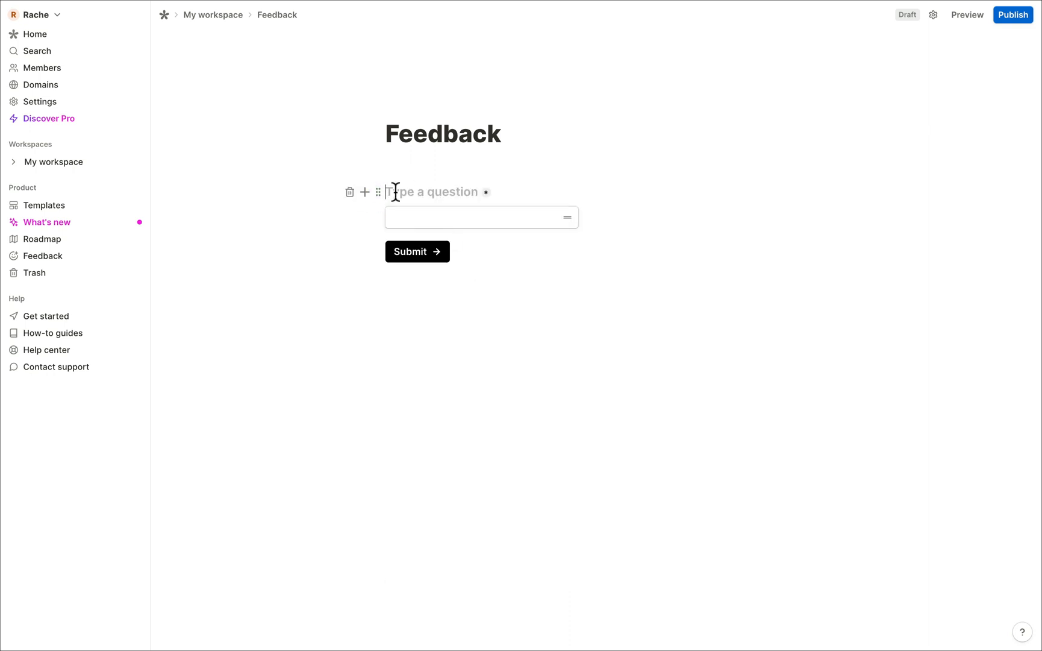
text(Name)
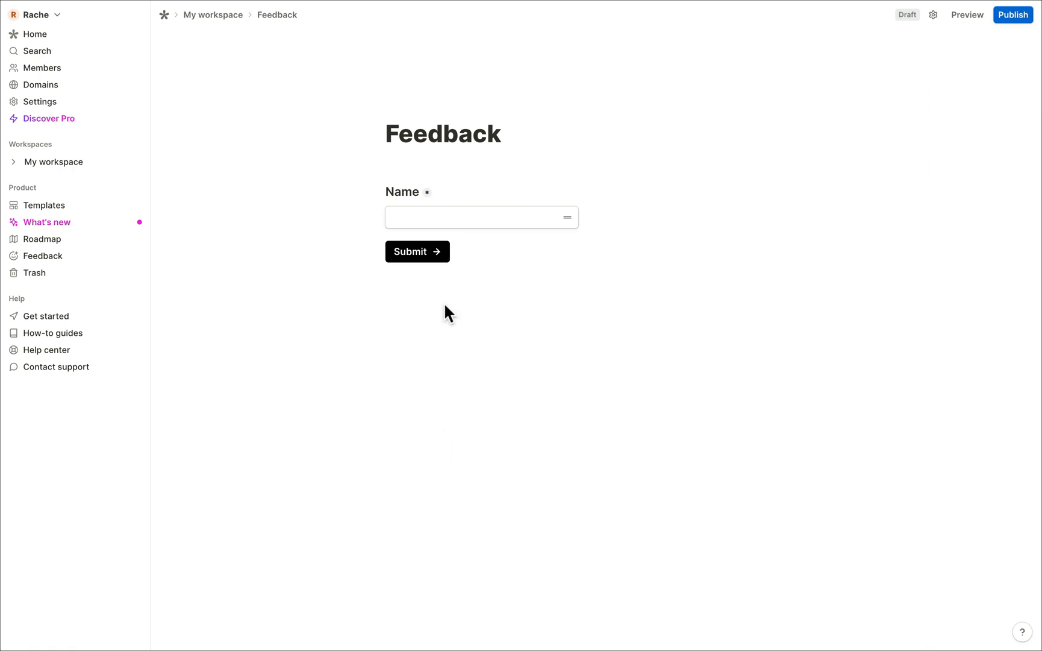
click(398, 217)
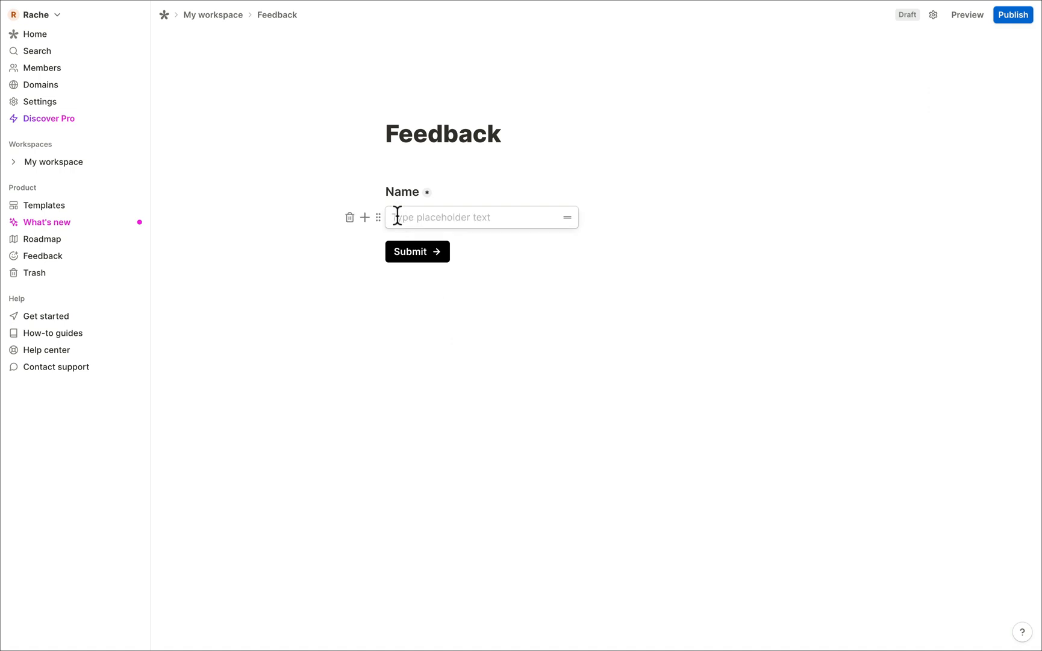
key(Return)
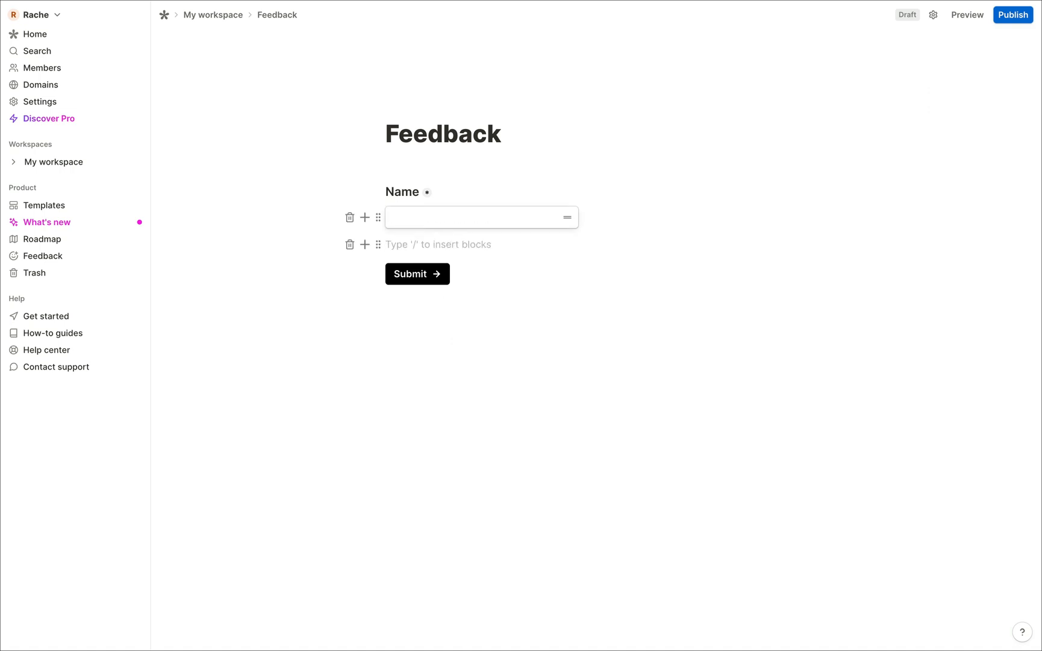
text(/)
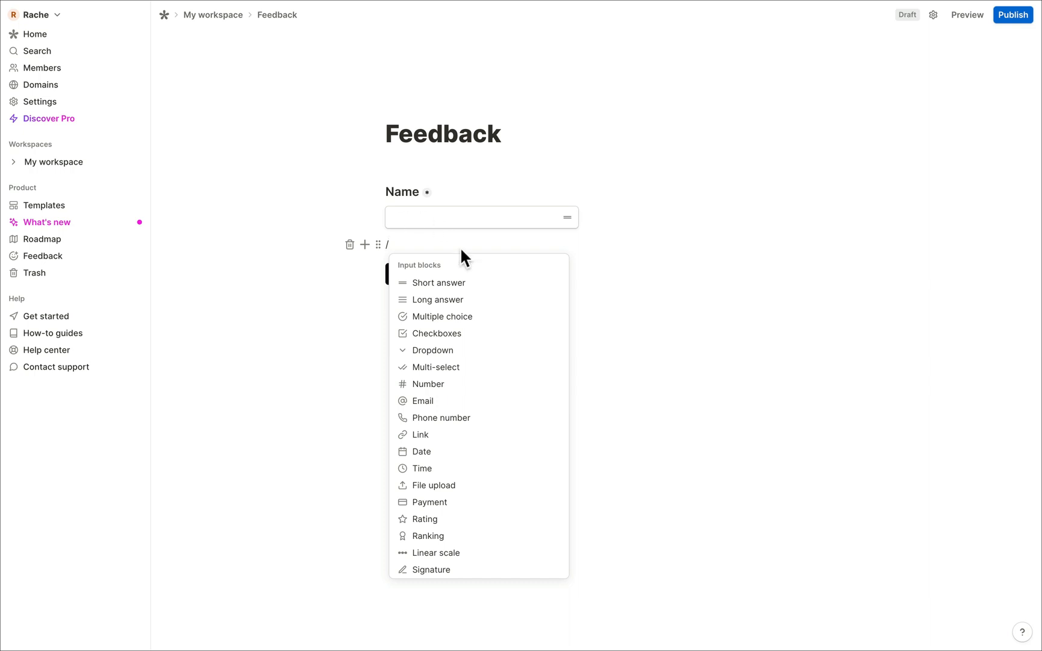
key(BackSpace)
key(BackSpace)
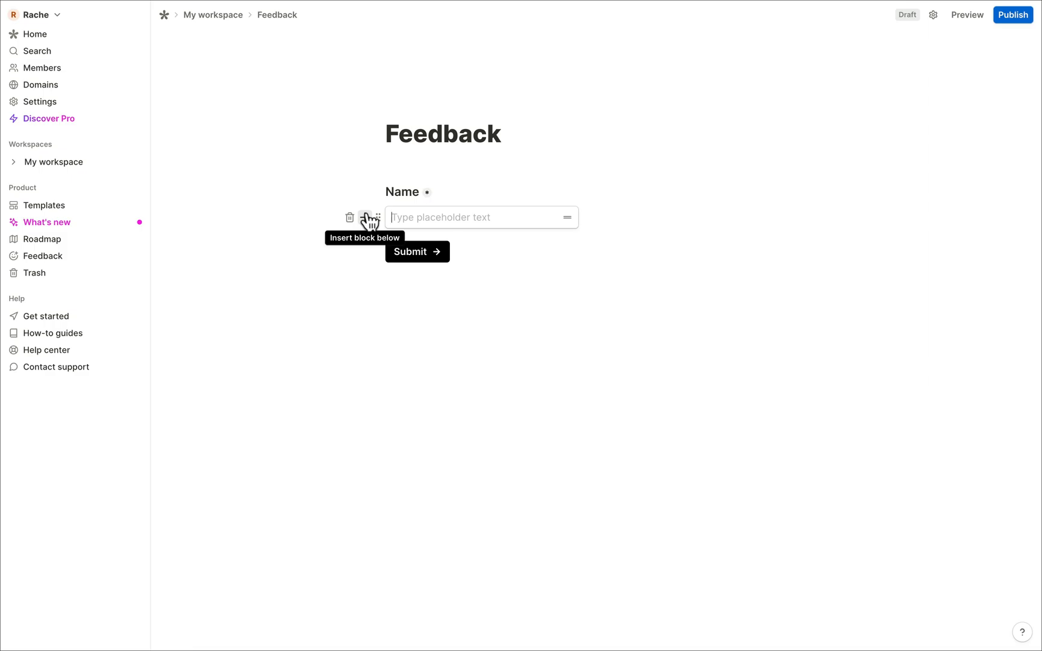
- Insert a Heading 3 block below the Name question's answer field and give it the text "Name"
click(366, 217)
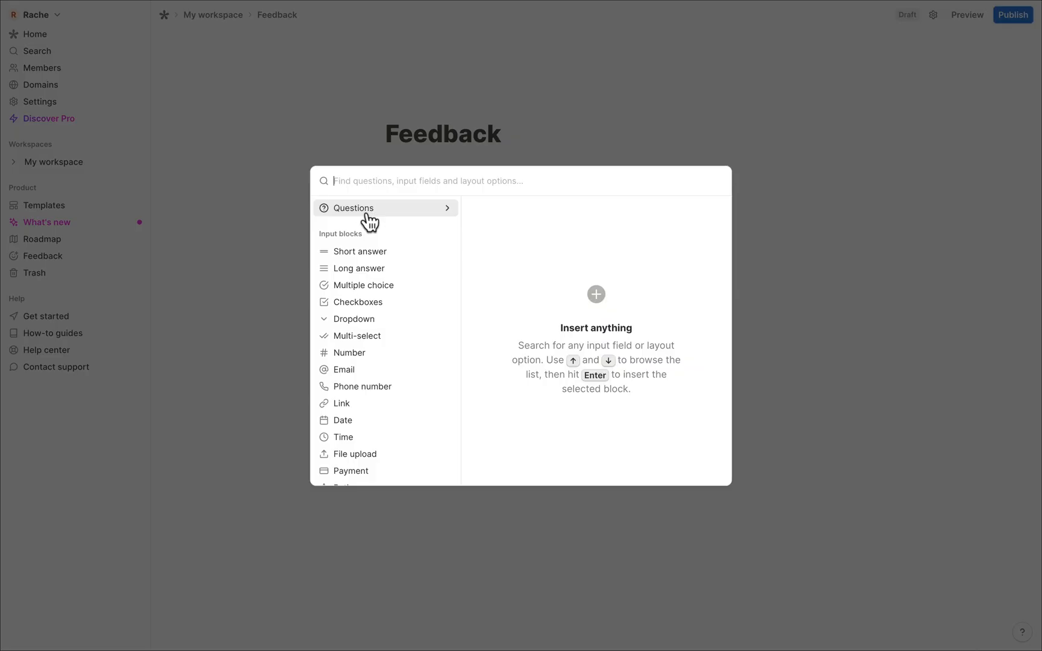
scroll(361, 338, down, 5)
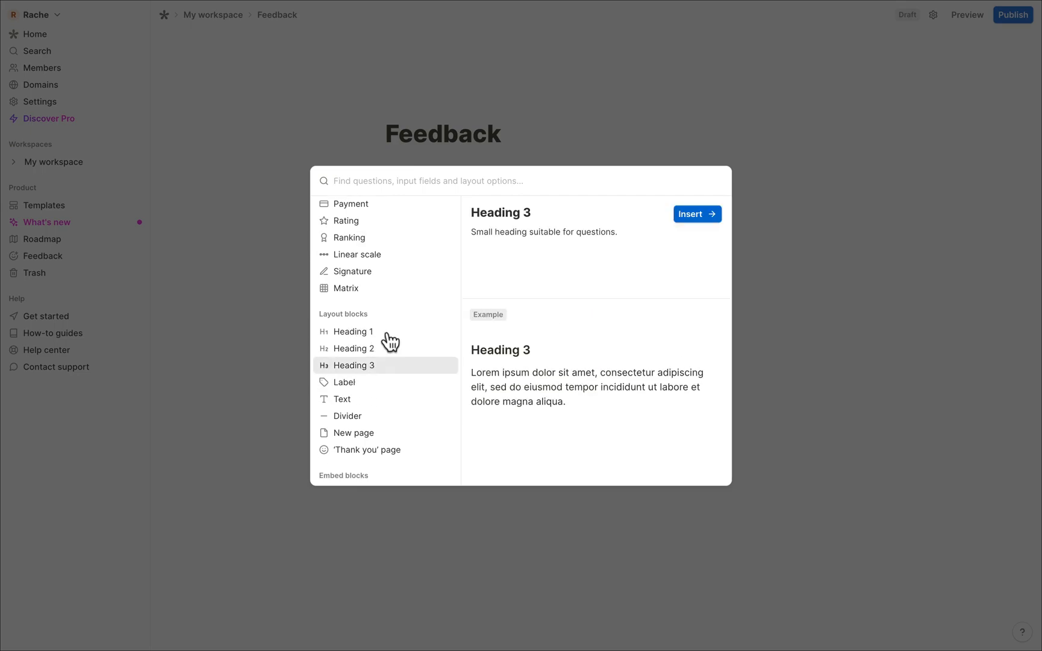
click(704, 215)
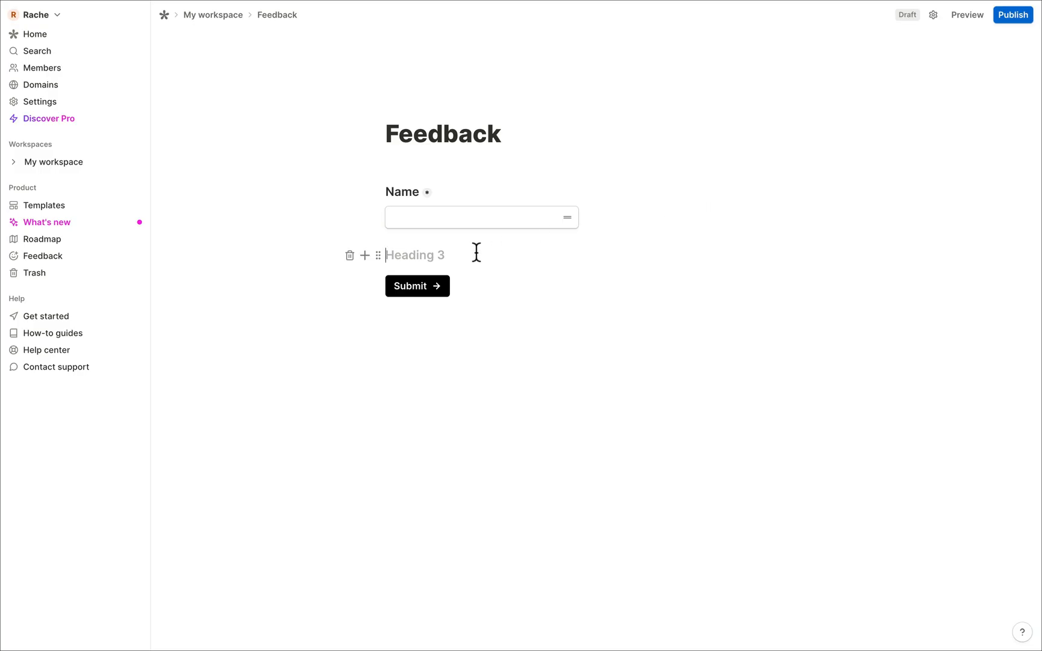
text(Name)
- Insert a Short answer input block directly beneath the new Heading 3 block
click(366, 257)
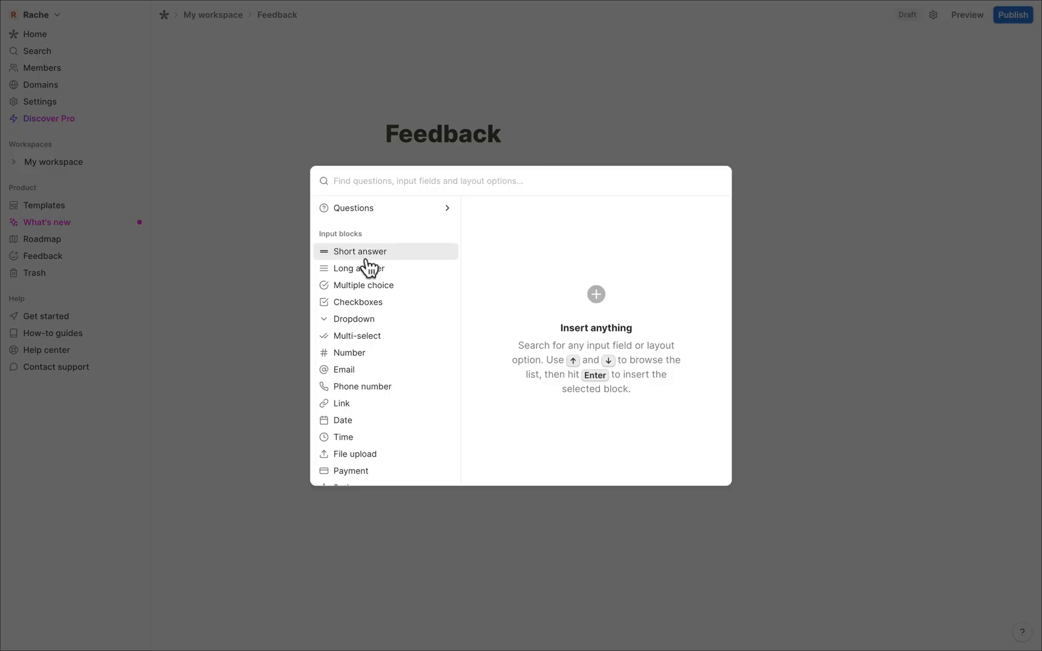
click(374, 253)
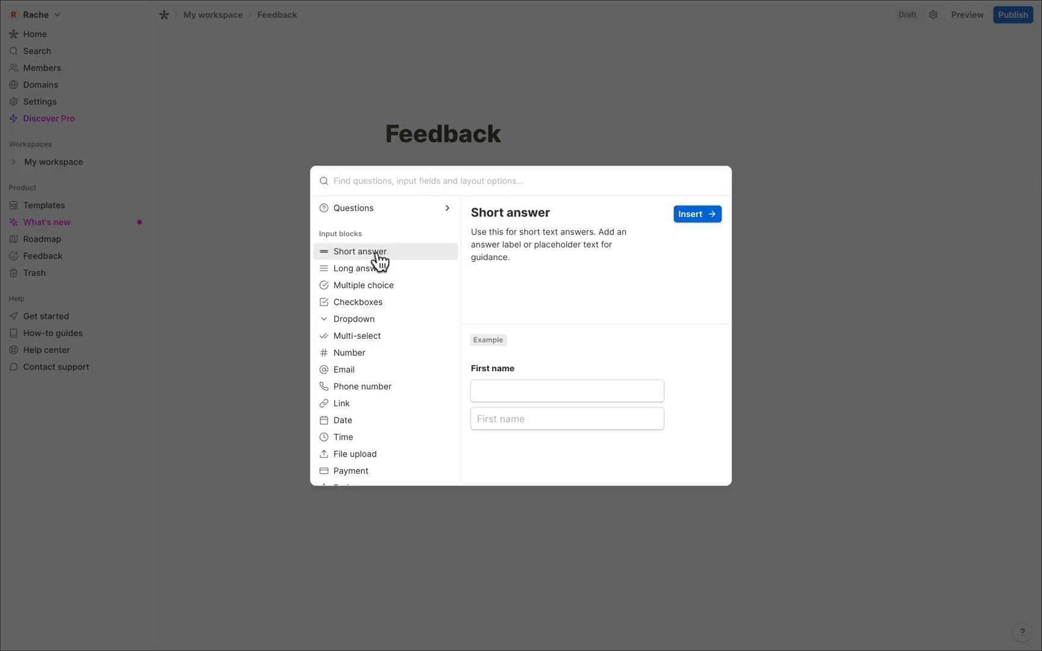
click(702, 213)
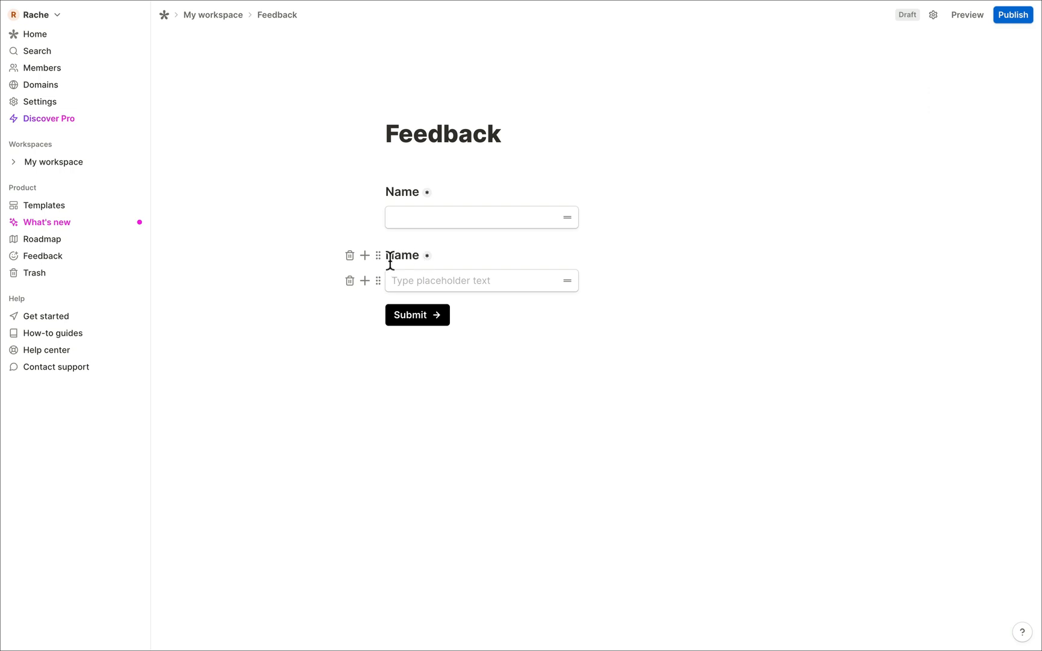
click(323, 386)
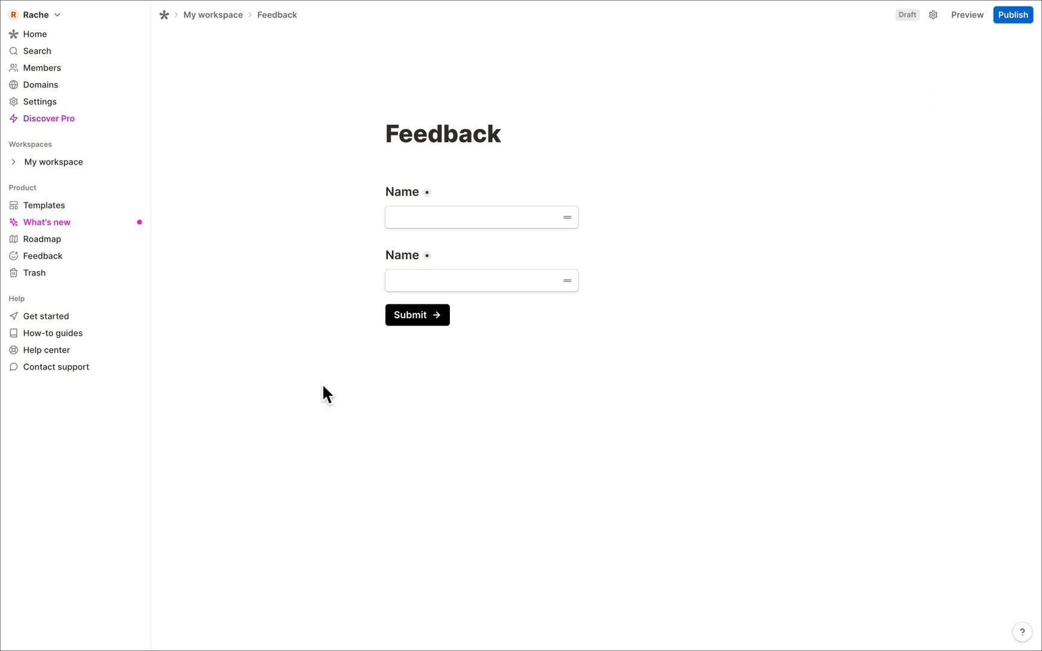
- Delete the second Name heading together with its short answer field
click(423, 280)
click(350, 281)
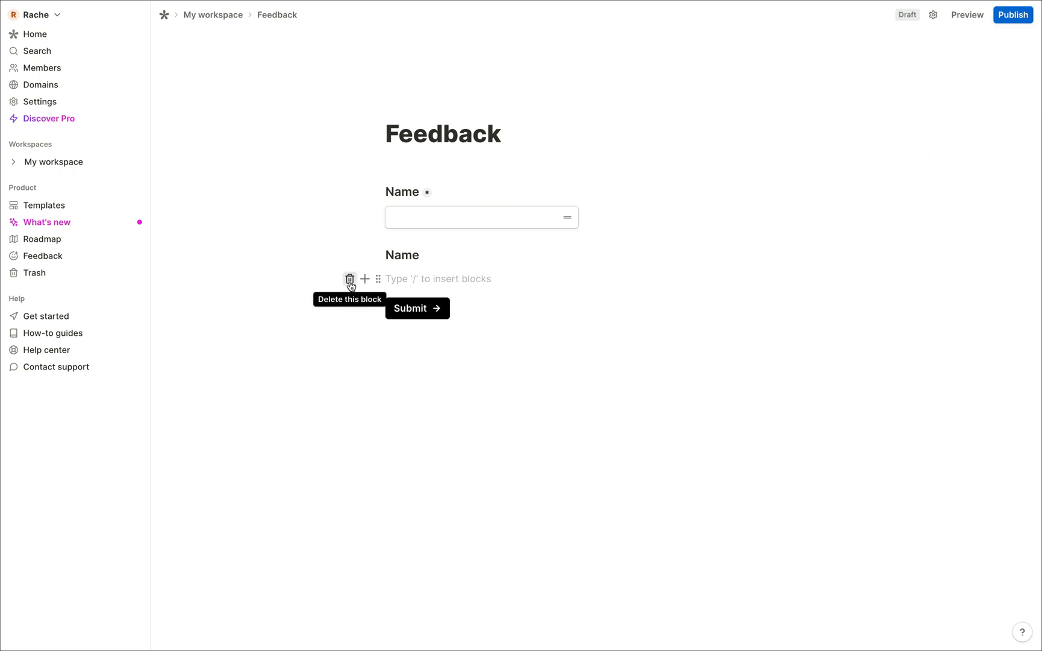
key(ctrl+z)
drag(262, 245, 645, 287)
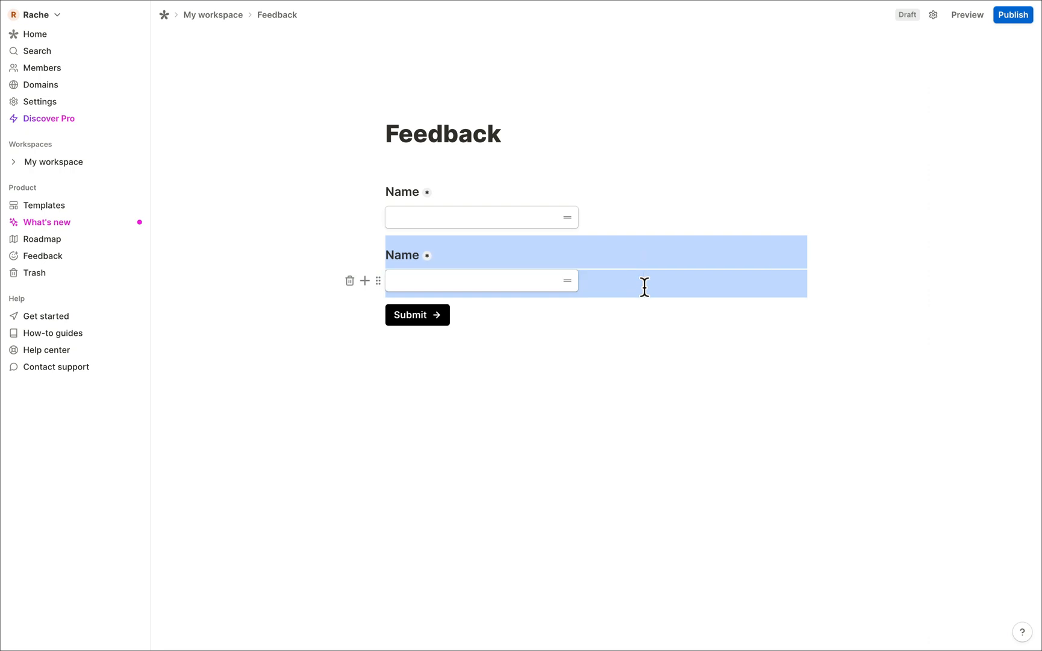
key(BackSpace)
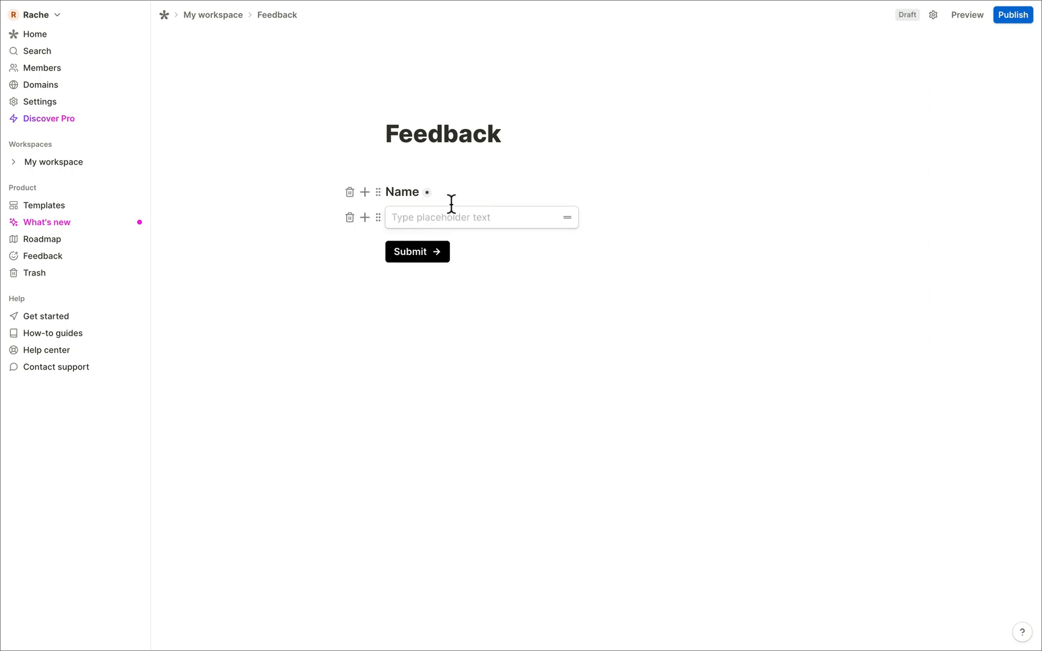
- Turn off Required for the Name question's answer field and set its placeholder text to "First Name"
click(377, 218)
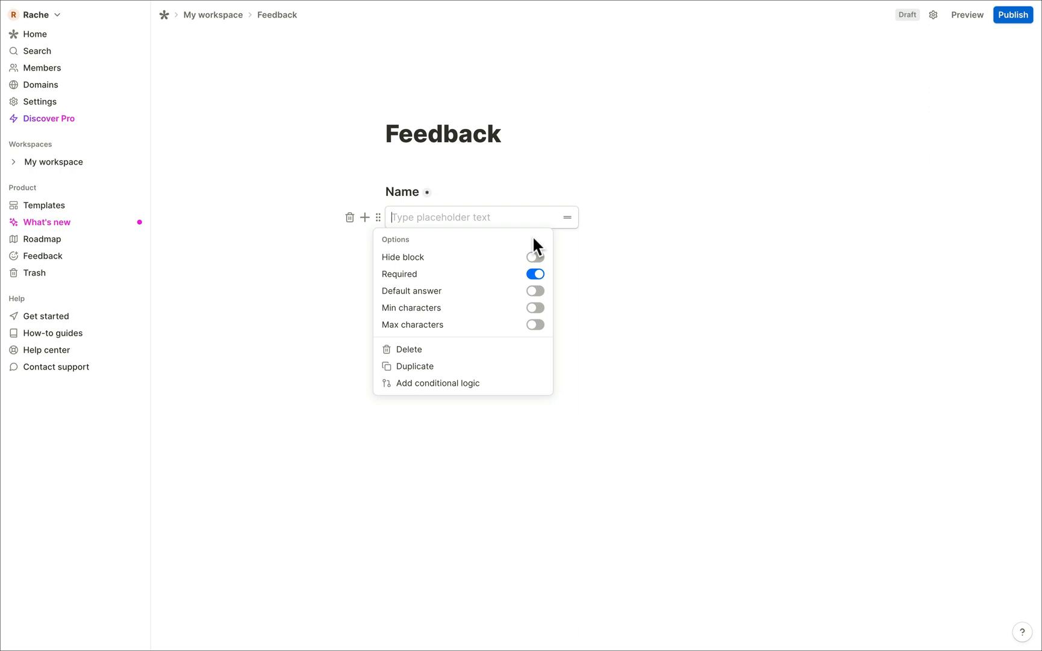
click(534, 275)
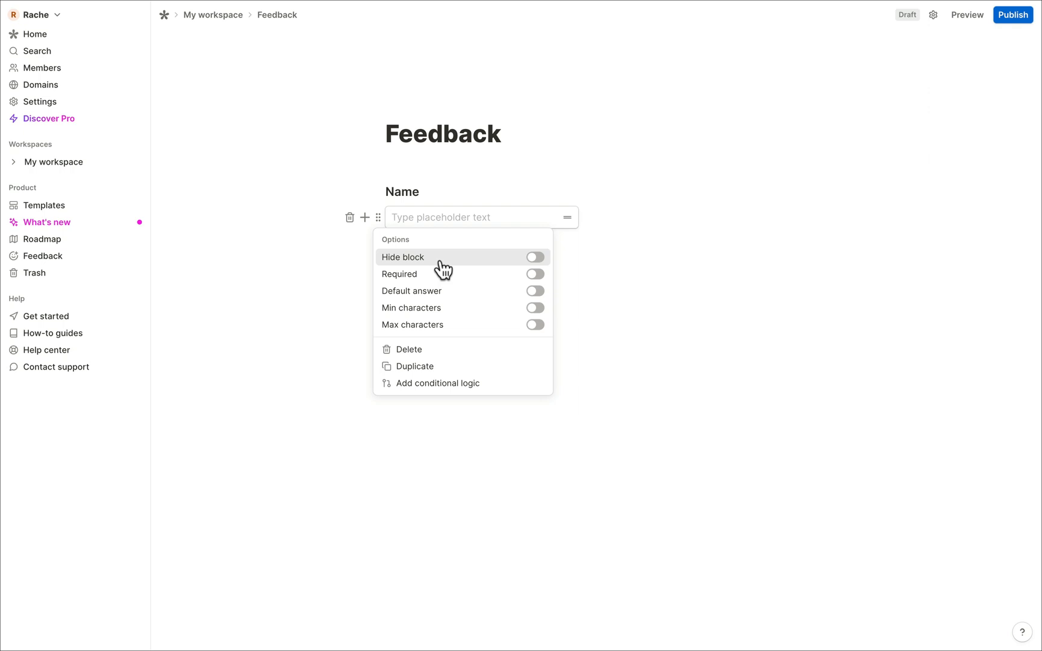
click(438, 221)
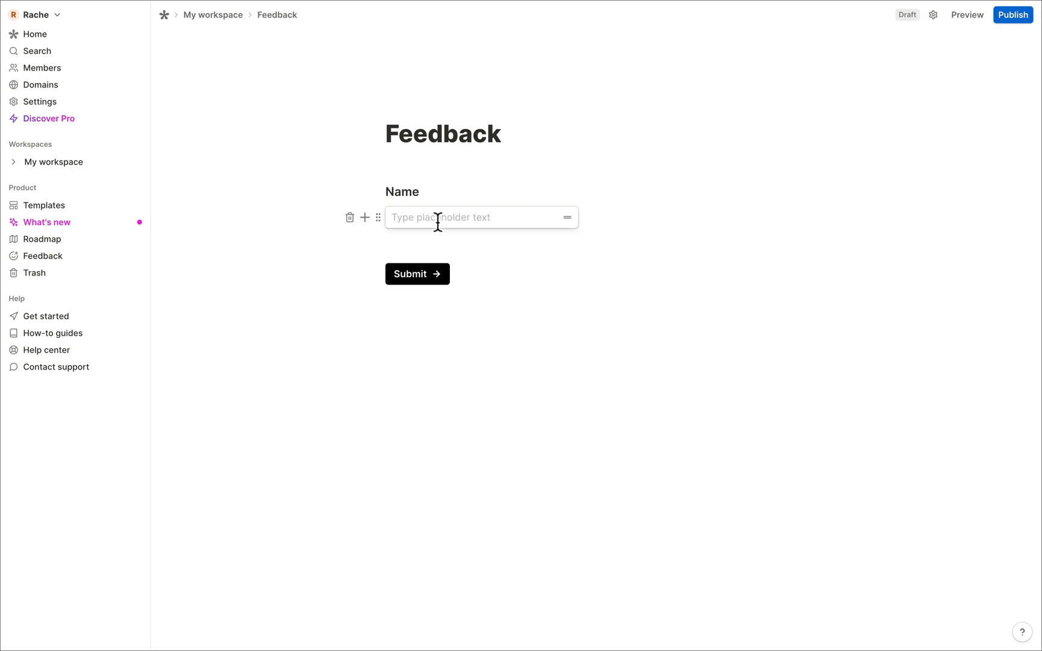
text(First Name)
click(499, 194)
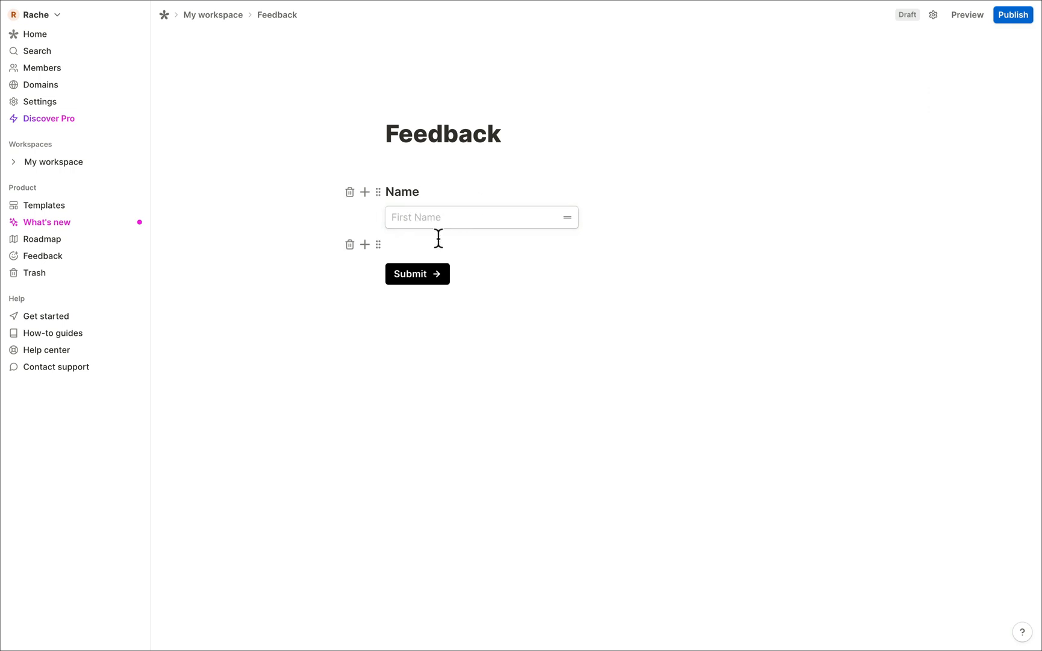
- Insert a Question + Email block below the First Name field and title it "Email Address"
click(393, 244)
text(/)
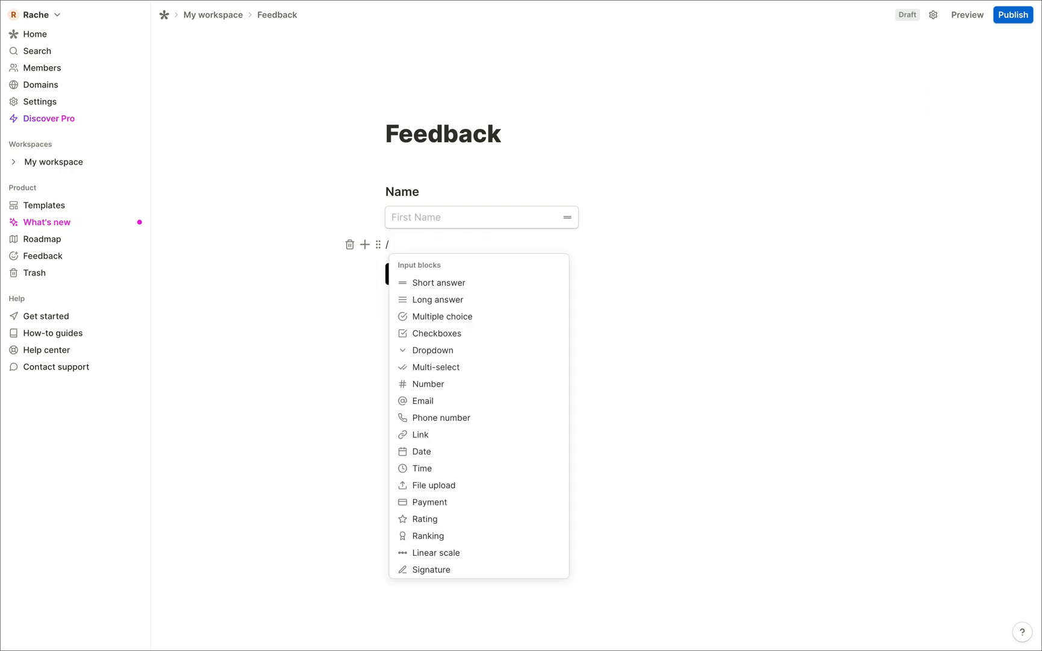
scroll(432, 339, down, 5)
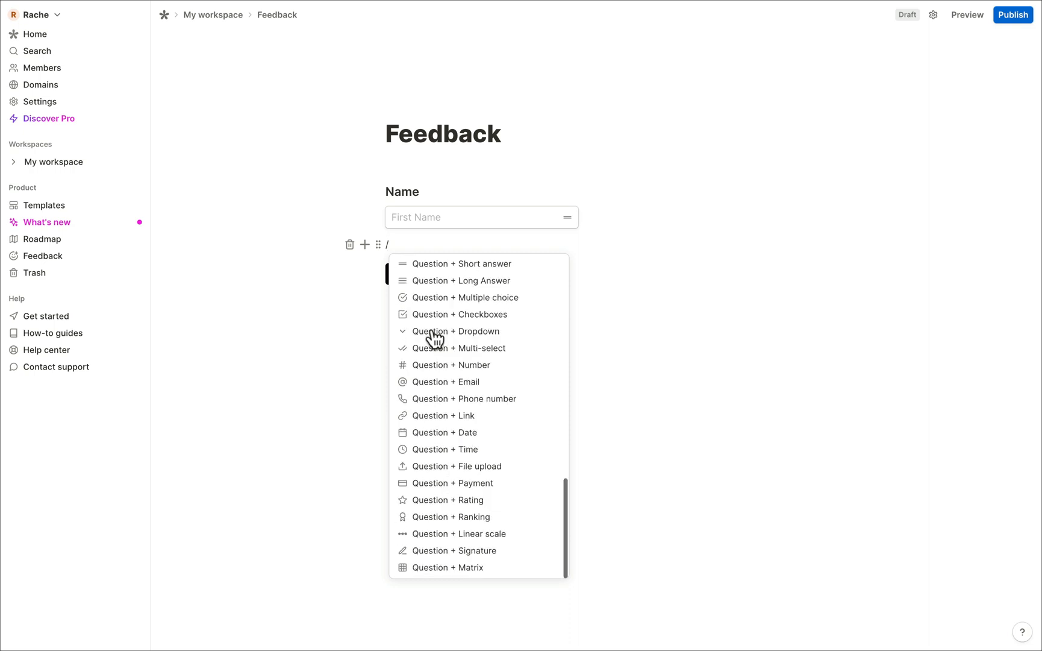
click(438, 388)
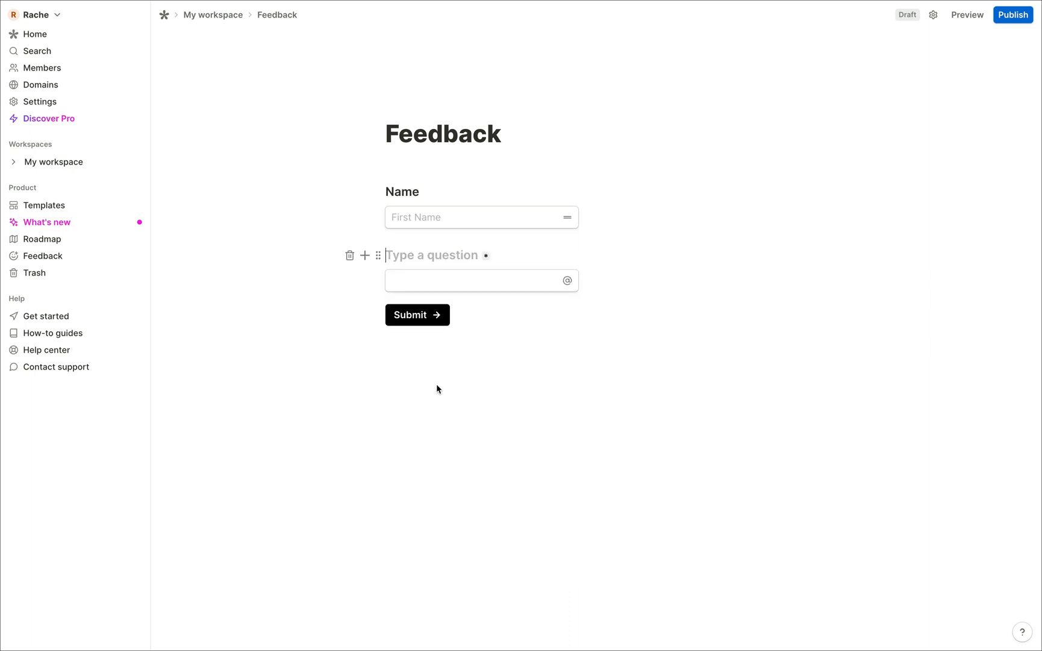
text(Email)
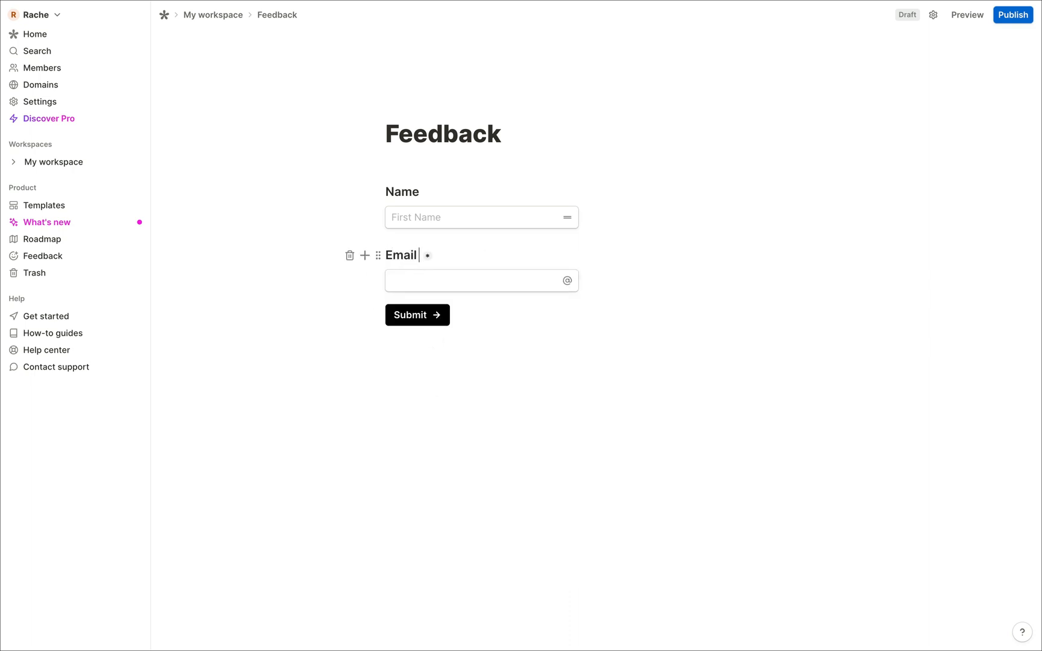
text( Address)
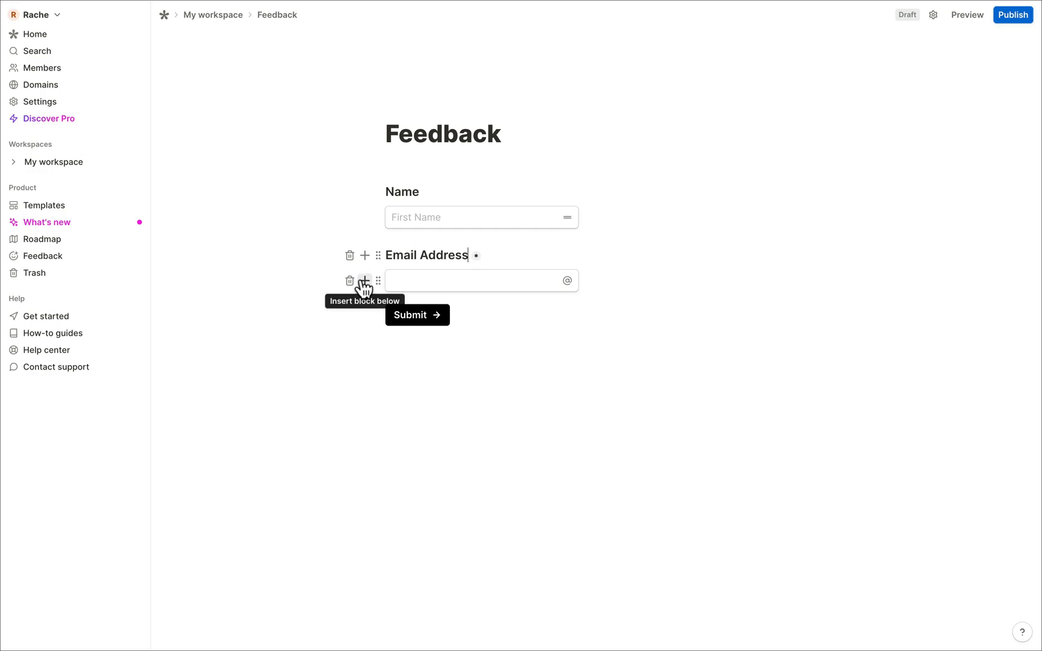
- Insert a Question + Long Answer block below the email field and title it "Feedback"
click(365, 280)
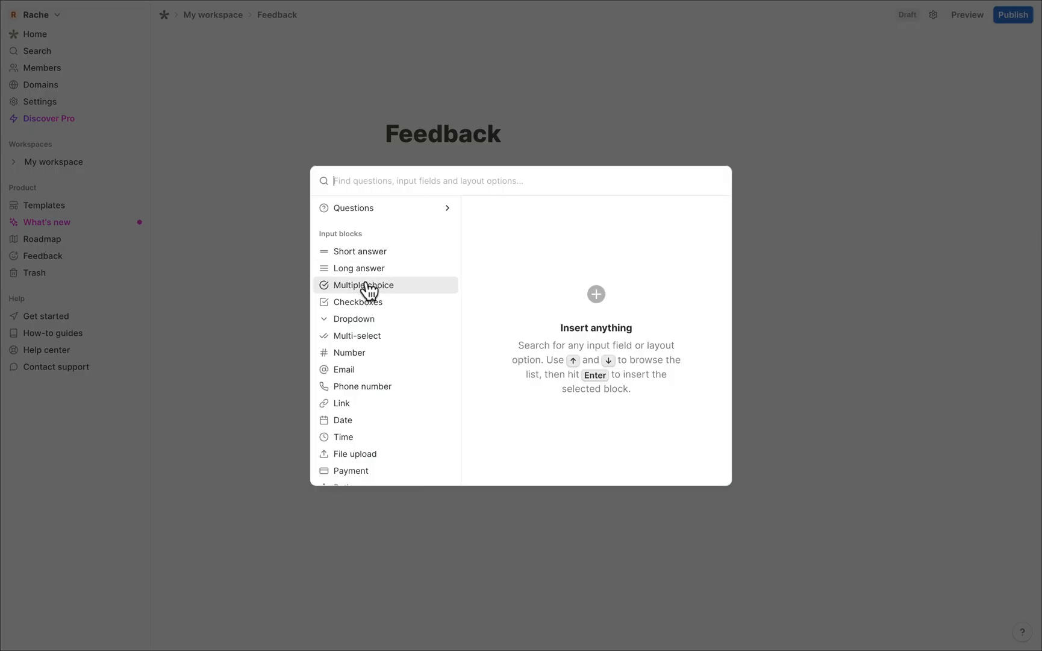
scroll(366, 289, down, 10)
scroll(369, 259, up, 10)
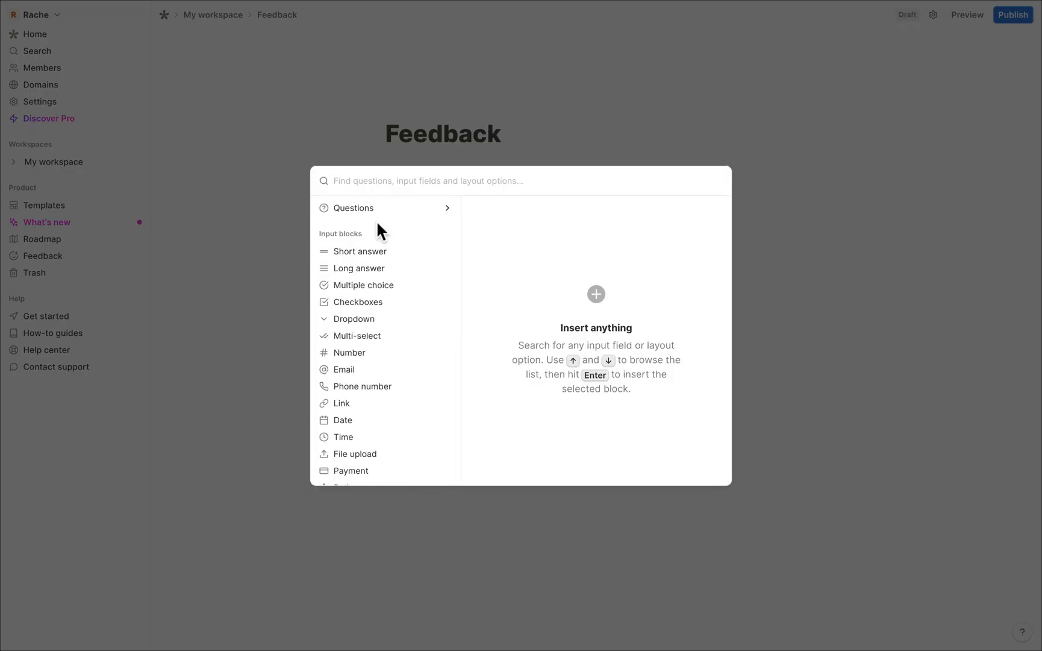
click(378, 208)
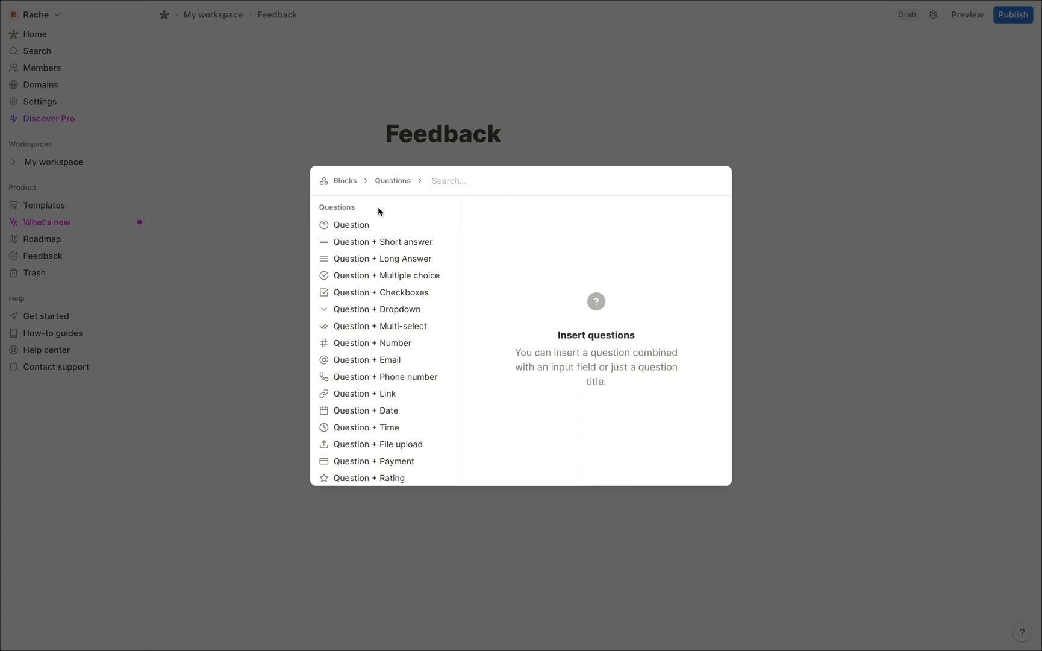
scroll(365, 347, down, 1)
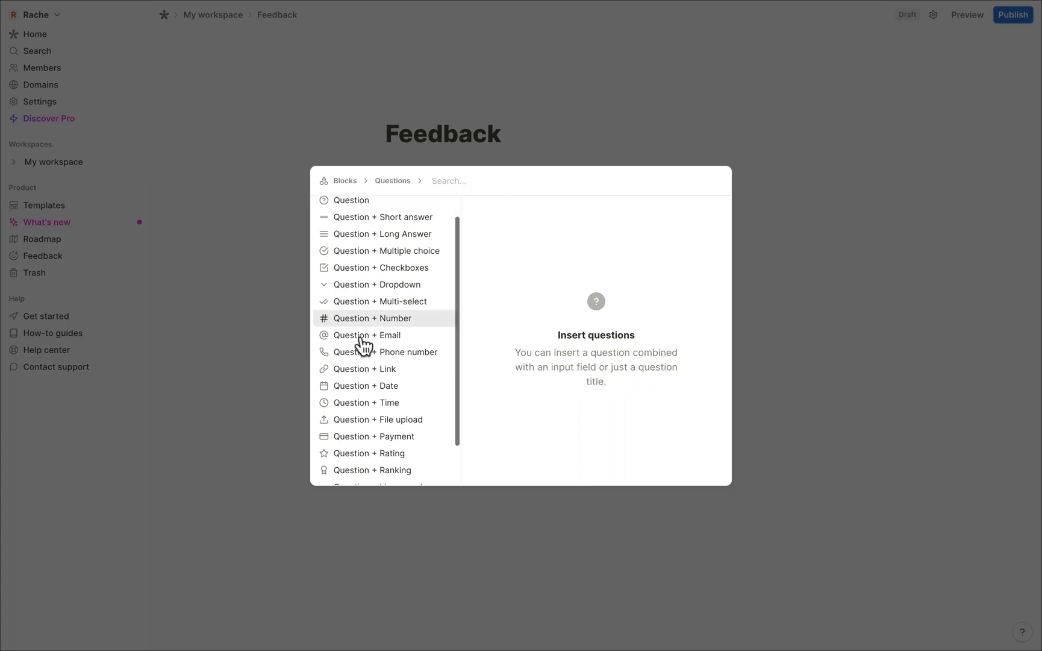
scroll(365, 347, up, 1)
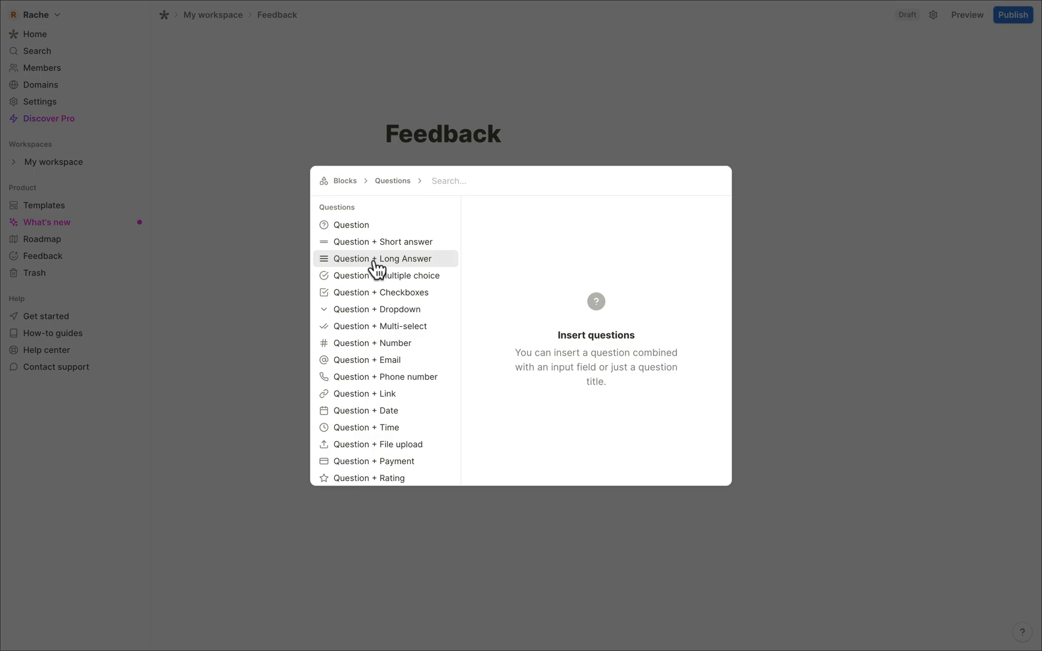
mouse_move(376, 269)
click(697, 215)
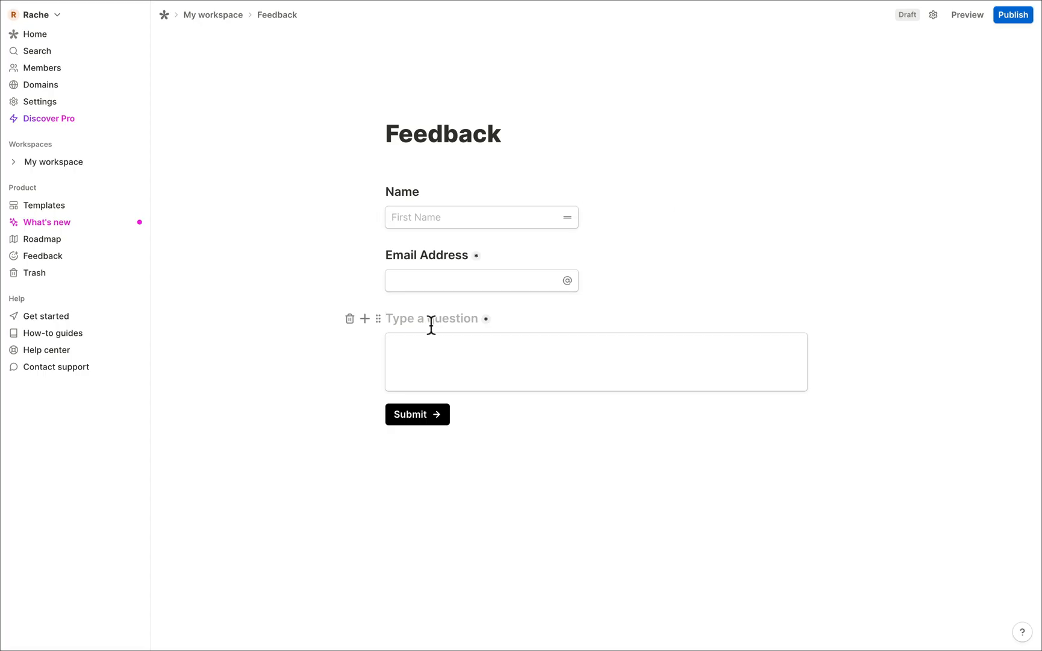
text(Feedback)
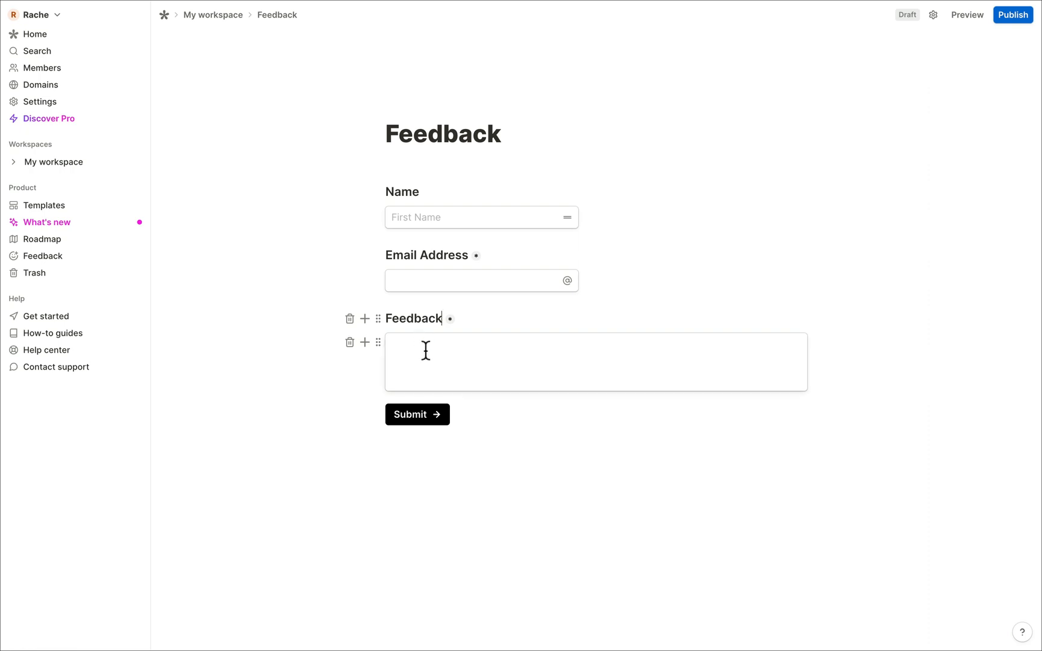
- Insert a Question + File upload block below the Feedback answer field and title it "File Upload"
click(365, 343)
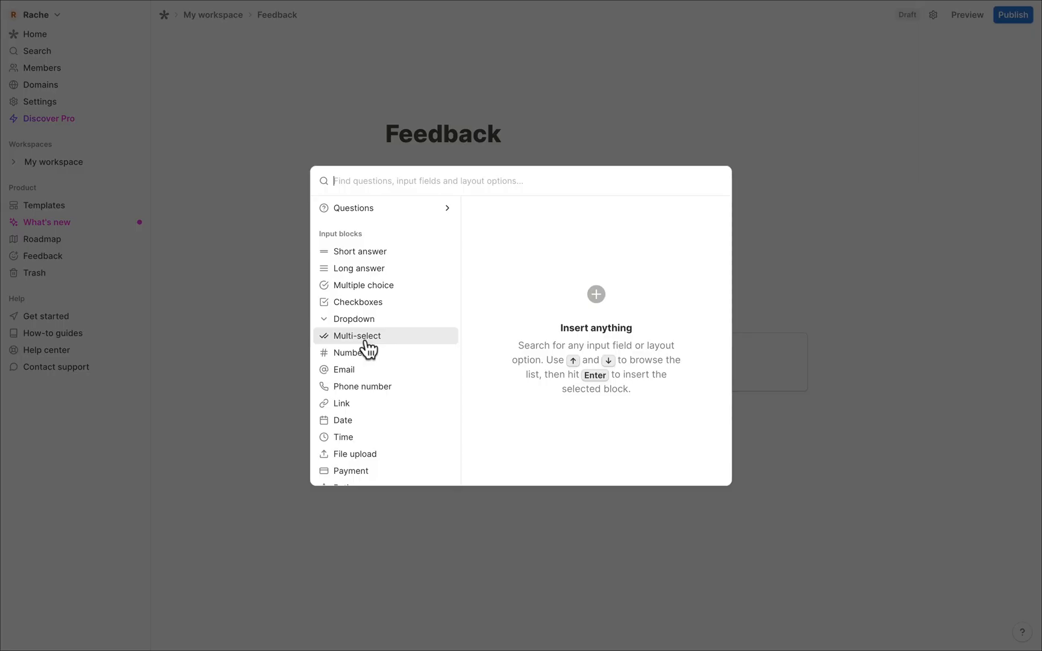
click(437, 208)
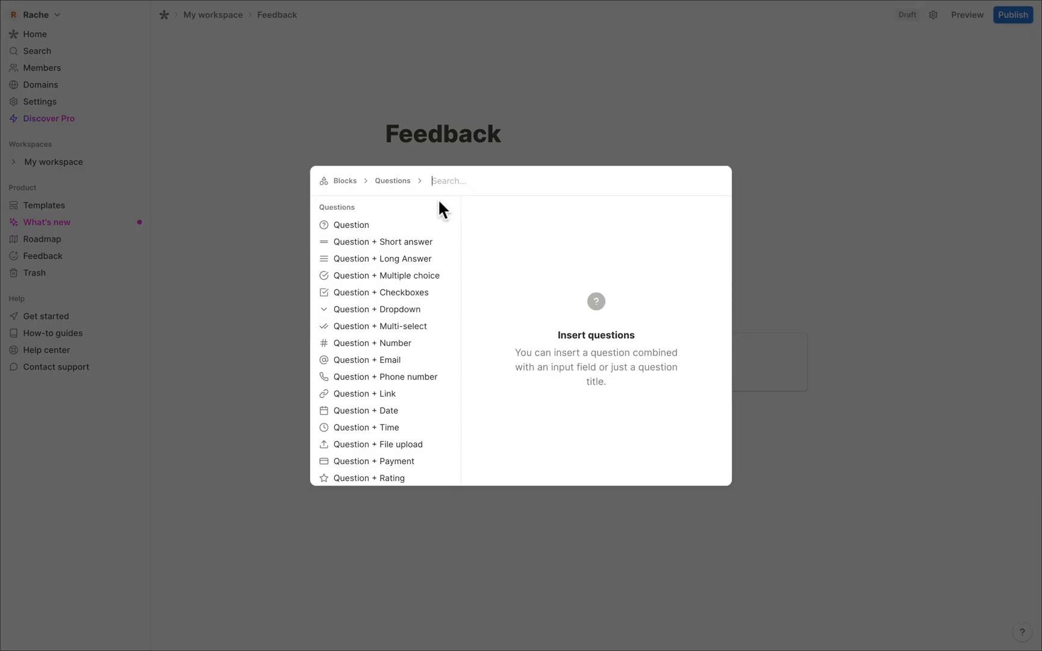
scroll(392, 299, down, 2)
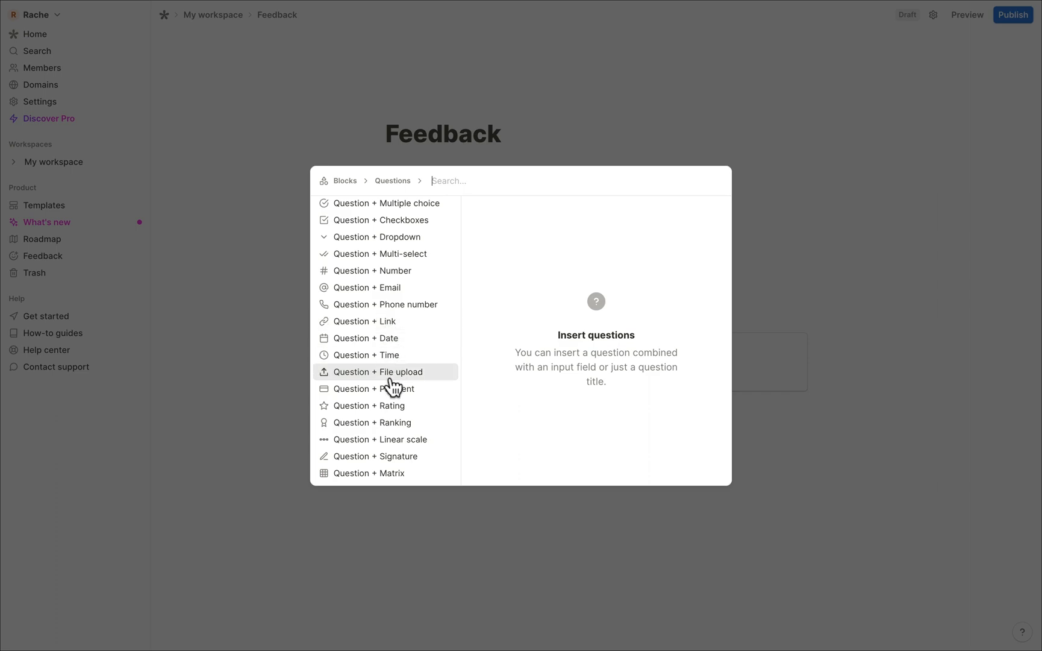
mouse_move(391, 377)
click(710, 215)
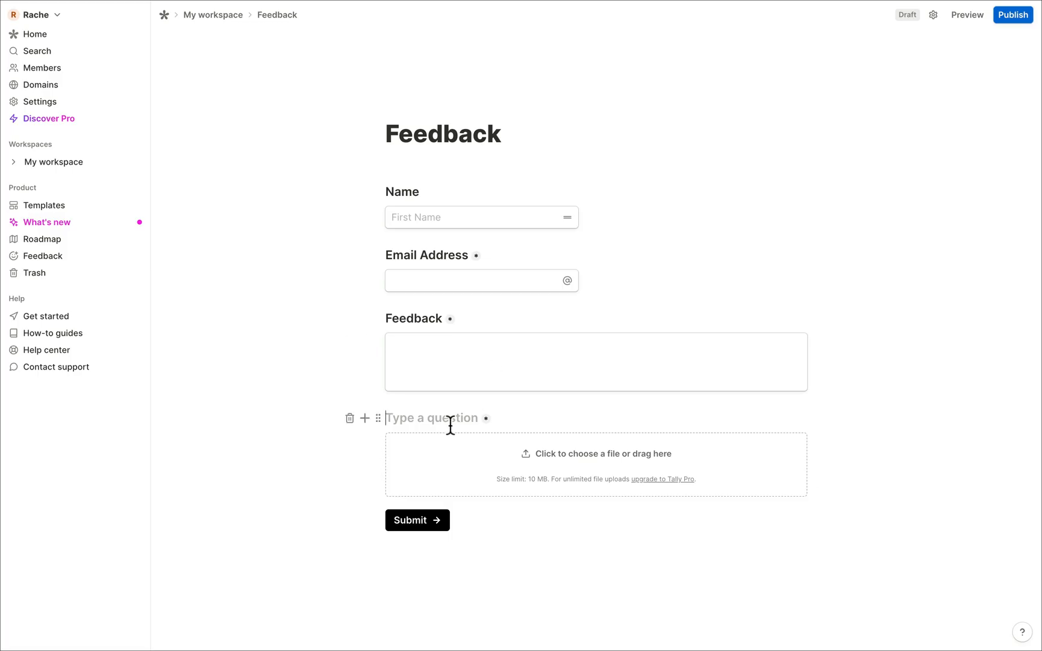
text(File Upload)
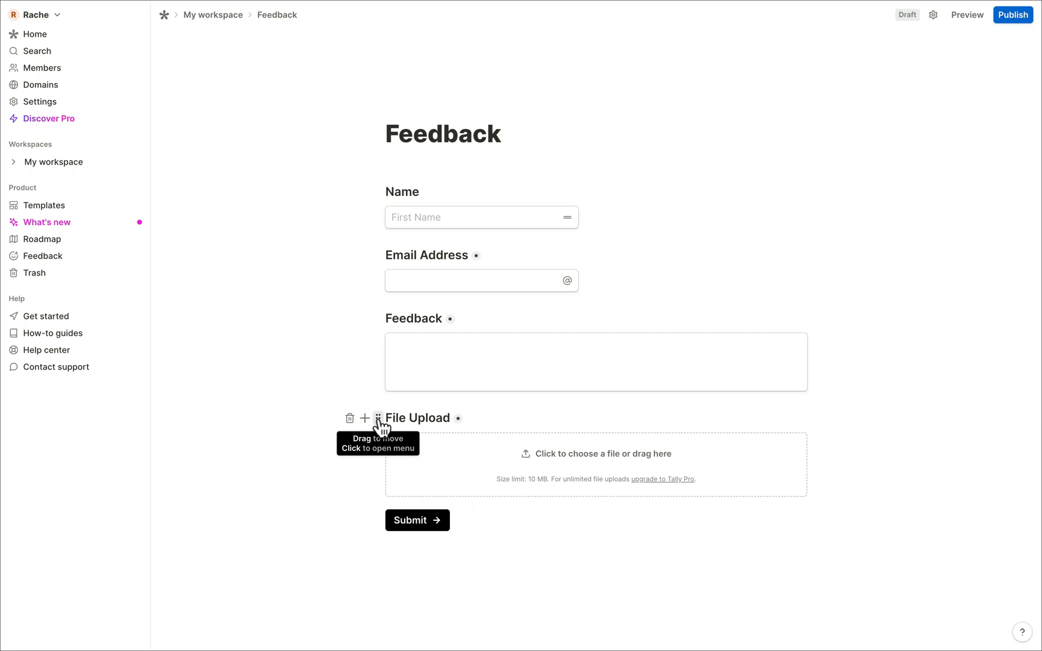
- Turn off Required for the File Upload question
click(378, 419)
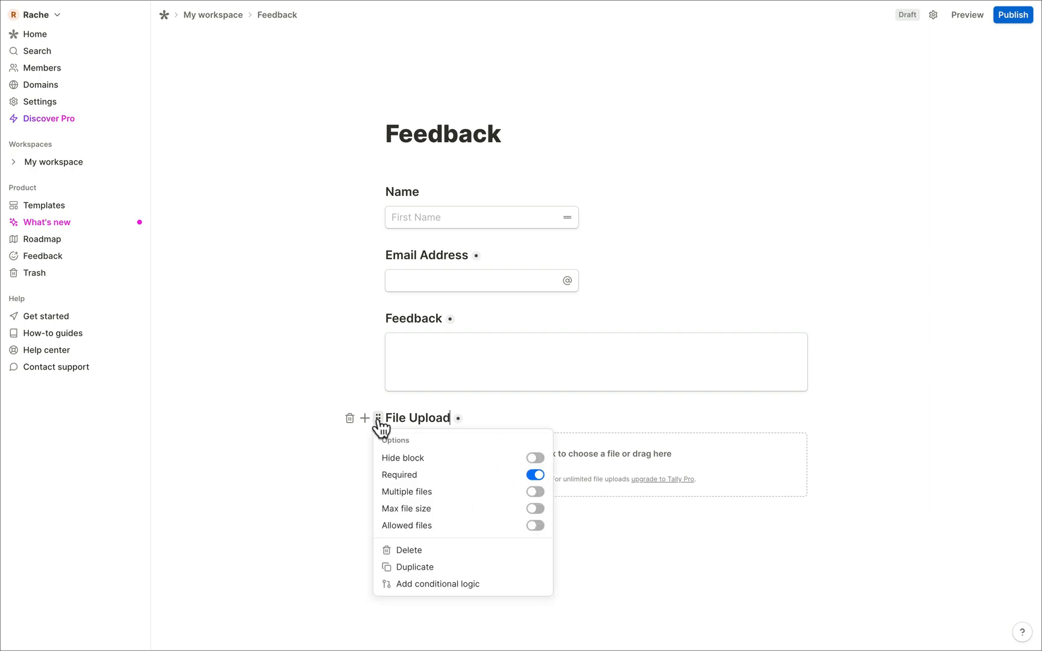
click(536, 476)
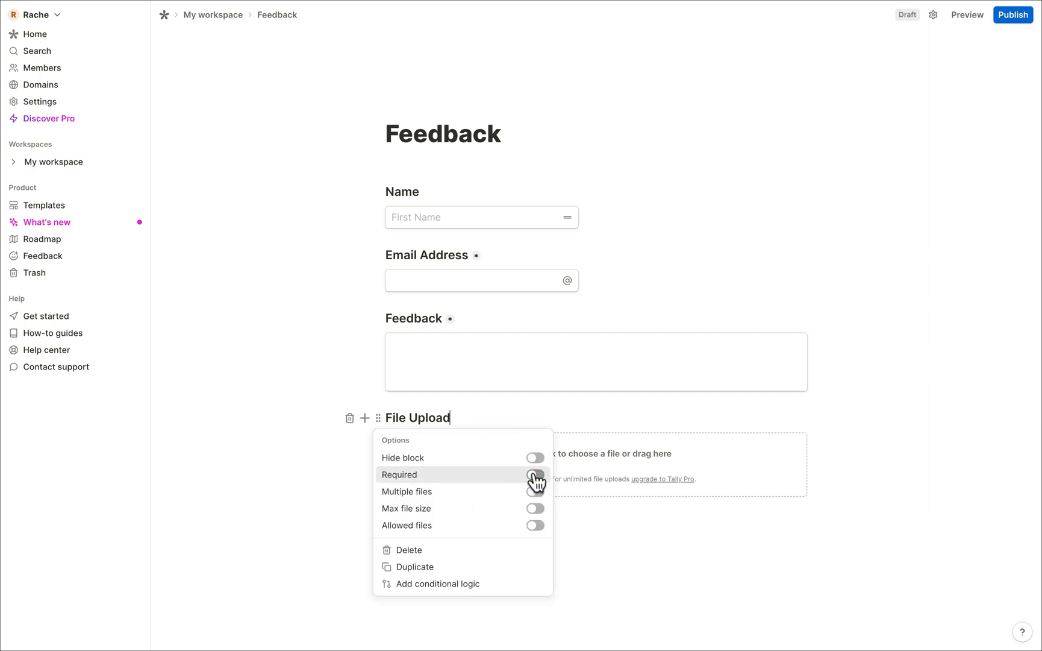
click(466, 416)
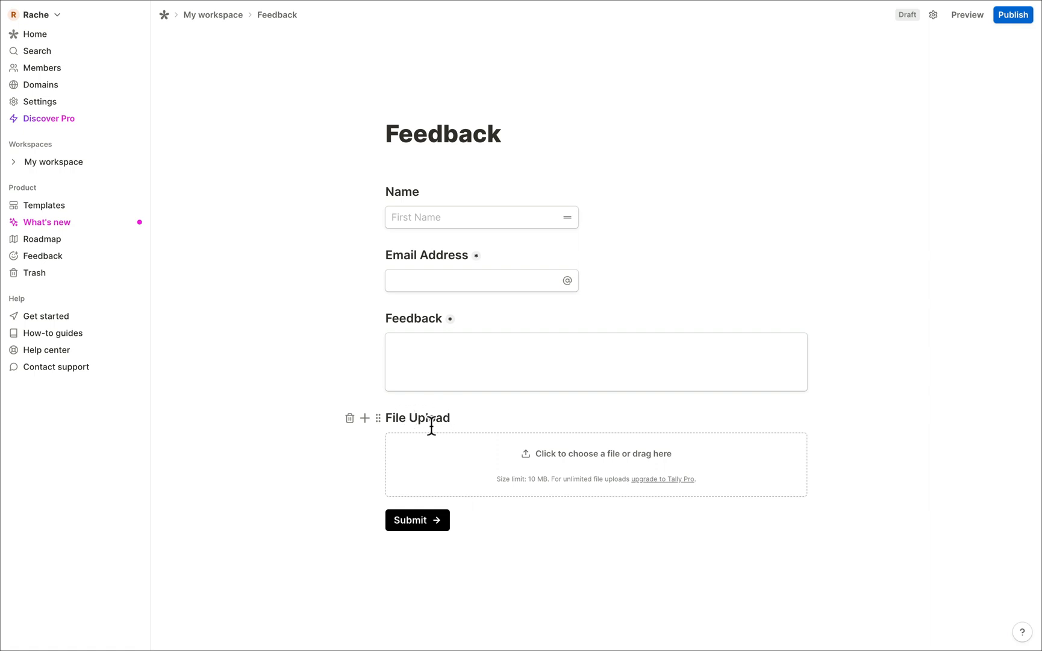
- Insert a Text block directly beneath the File Upload title reading "Please add any screenshots (optional)"
click(366, 420)
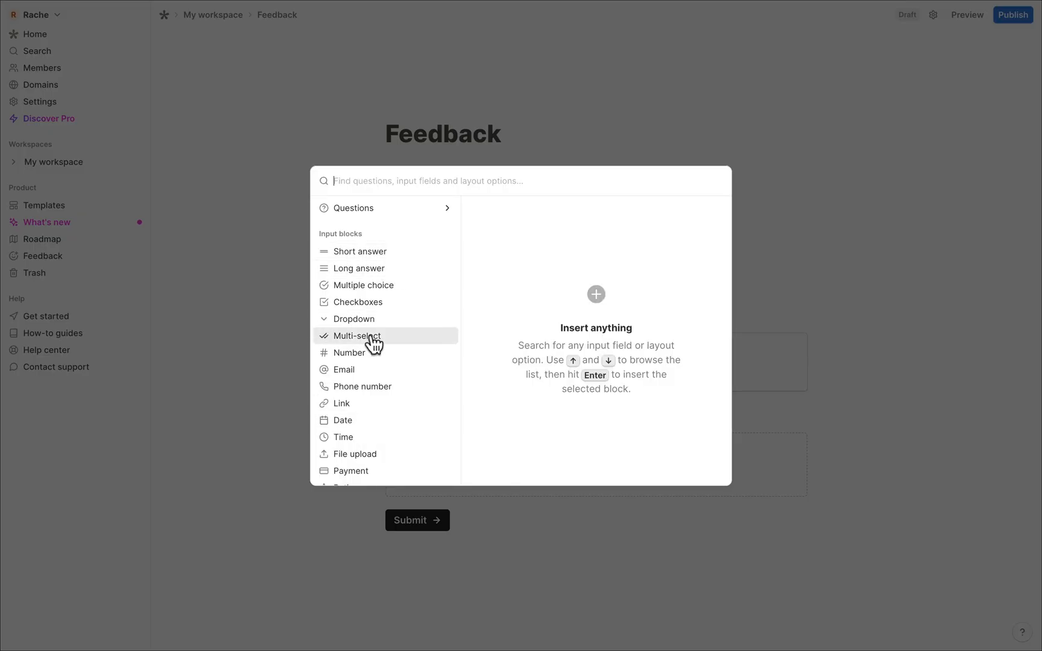
scroll(373, 344, down, 2)
scroll(371, 334, down, 5)
scroll(370, 332, up, 1)
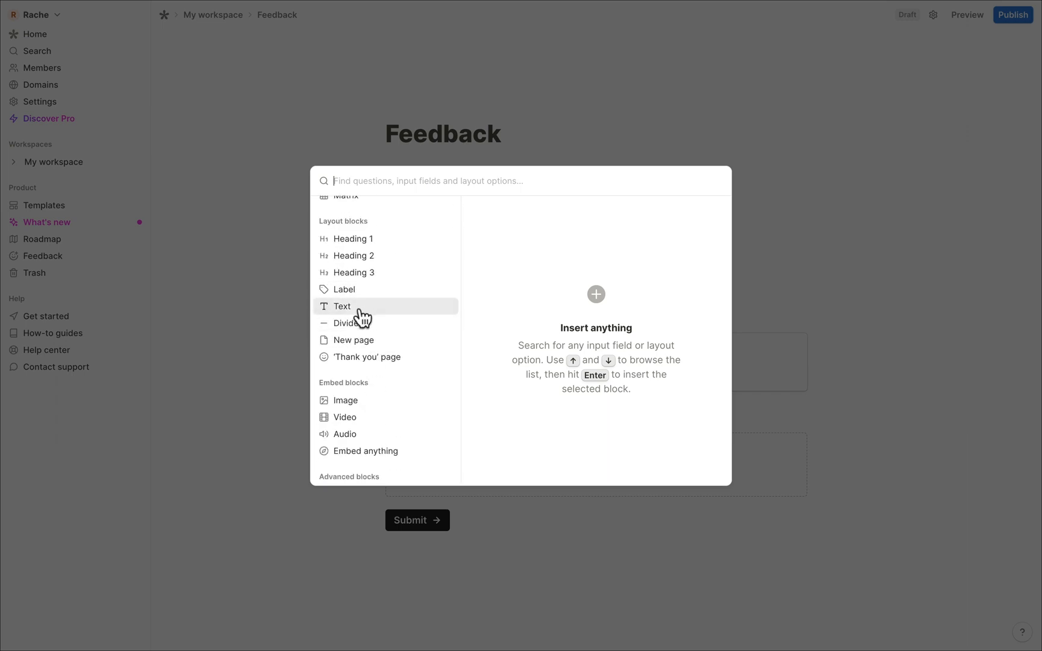
click(362, 316)
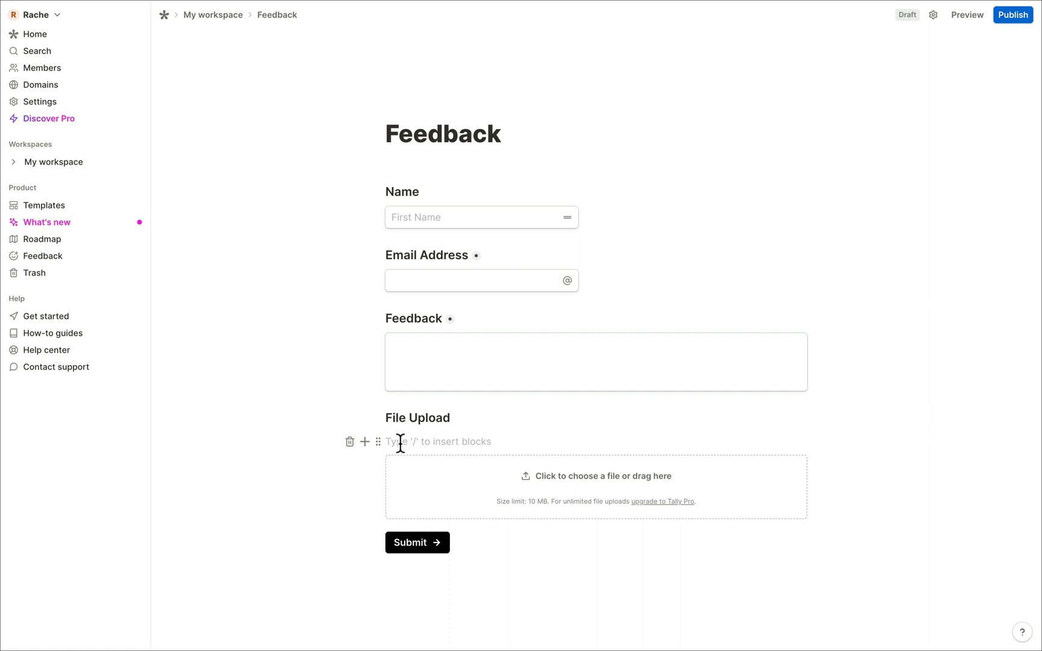
text(Please add any screenshots (optional))
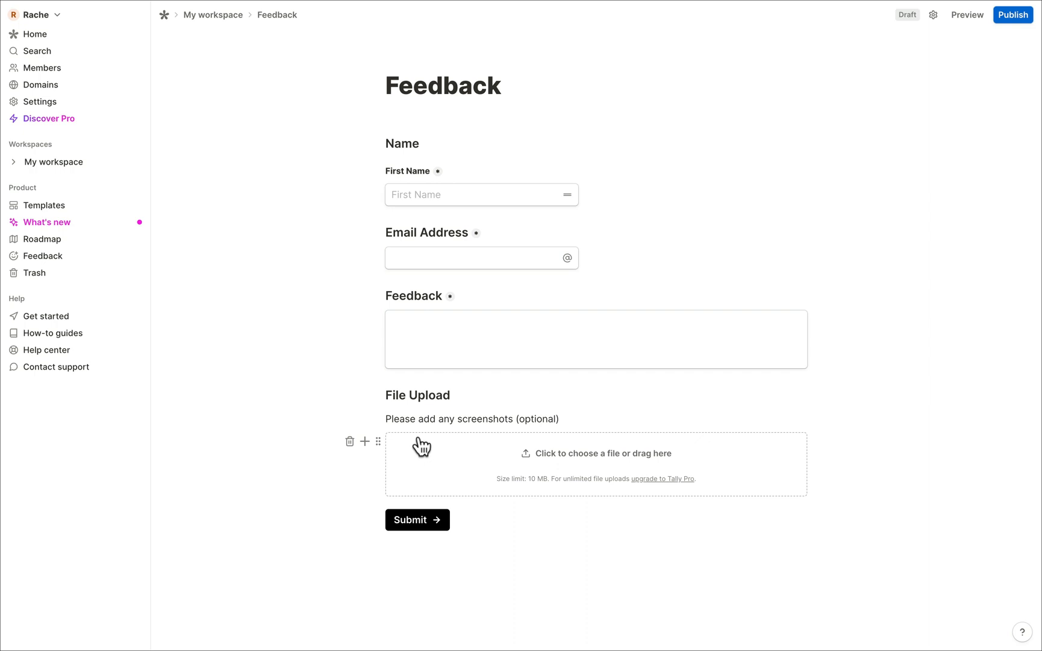
- Turn on Multiple files and Allowed files for the file upload field, and view the selectable file types
click(378, 441)
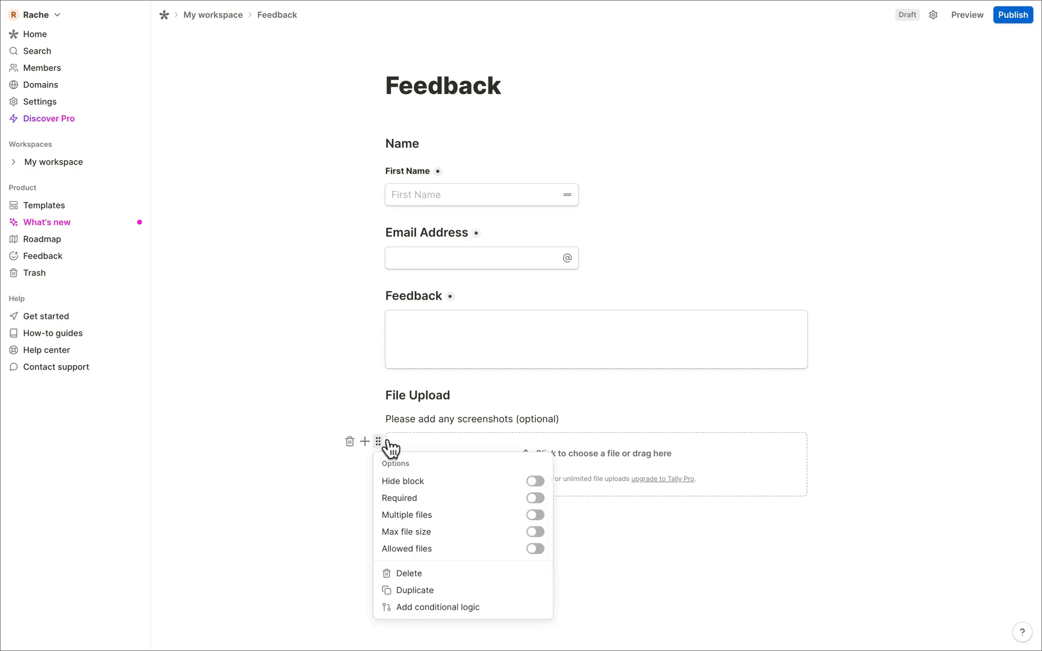
click(536, 515)
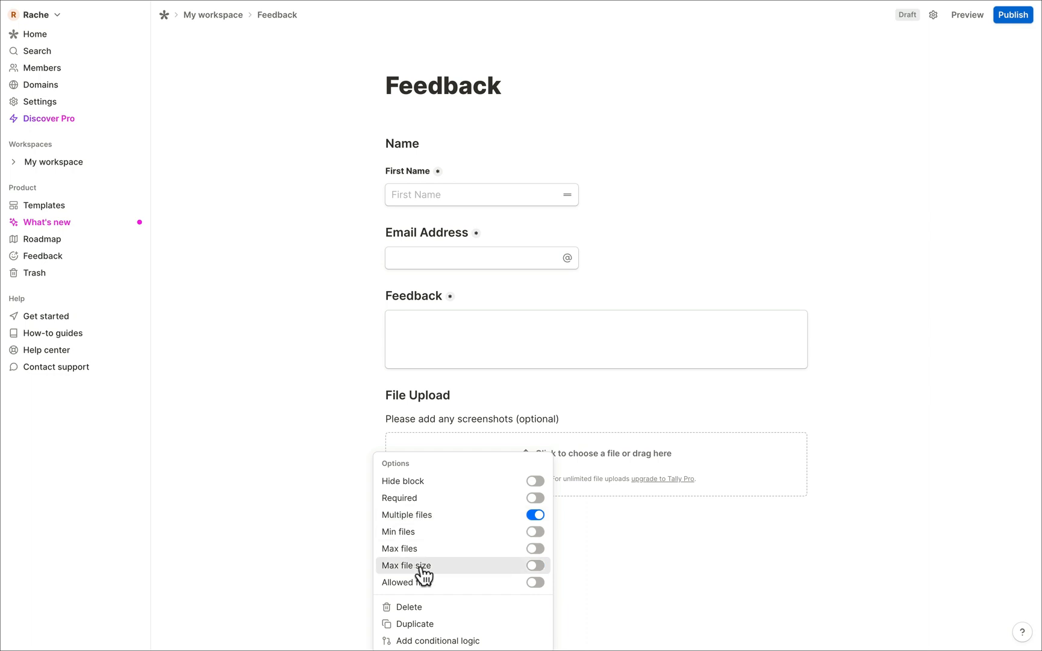
click(535, 582)
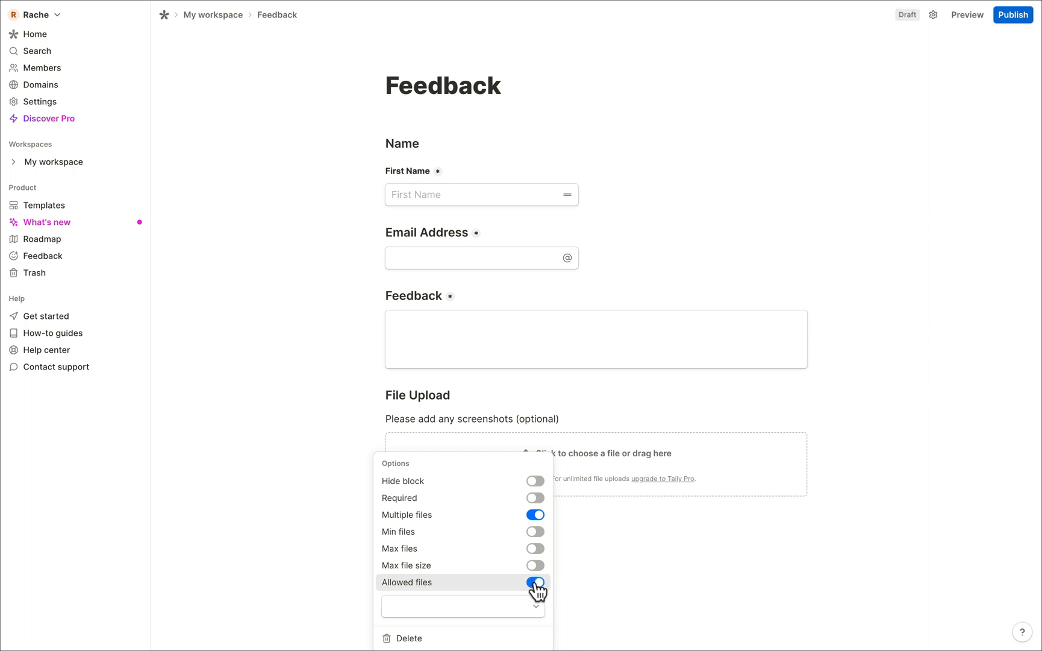
click(515, 610)
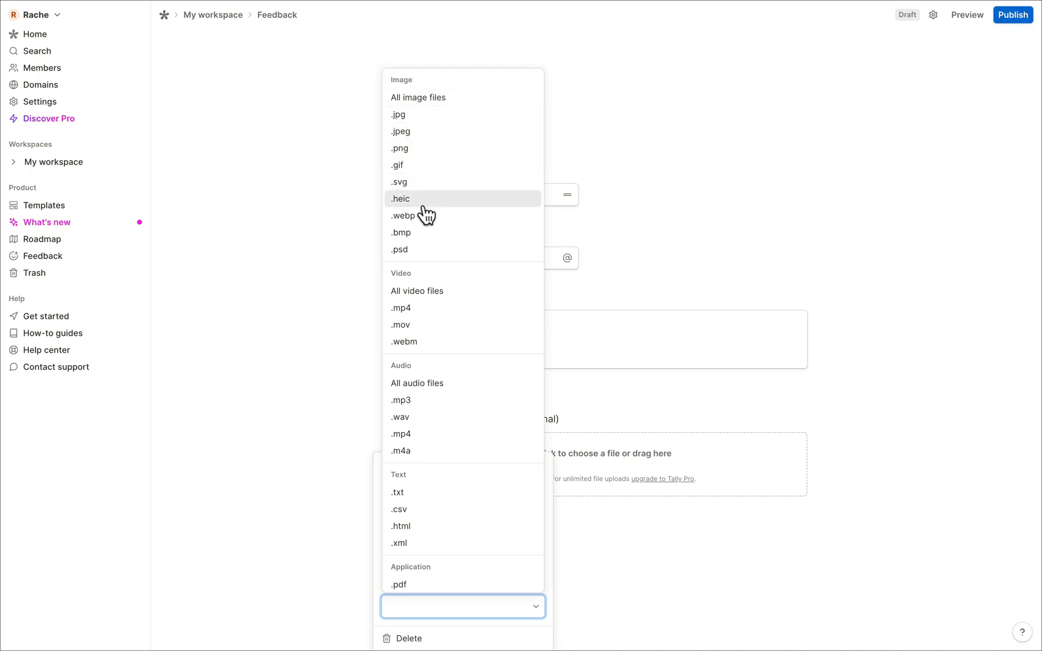
key(Escape)
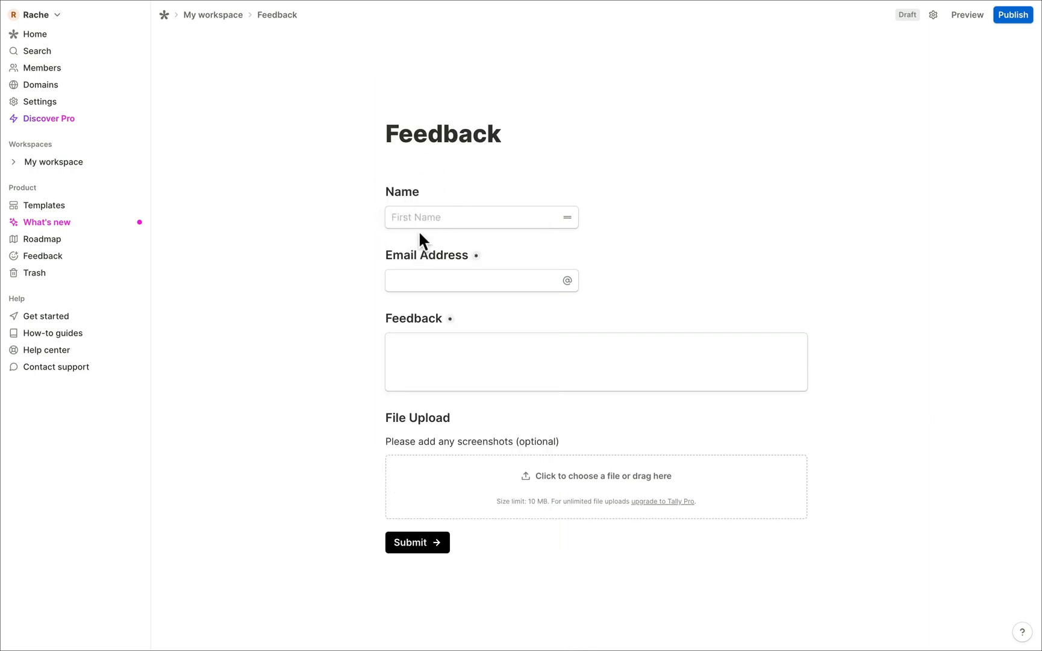
- Insert a Short answer block below the First Name field with the placeholder text "Last Name"
click(405, 222)
click(365, 218)
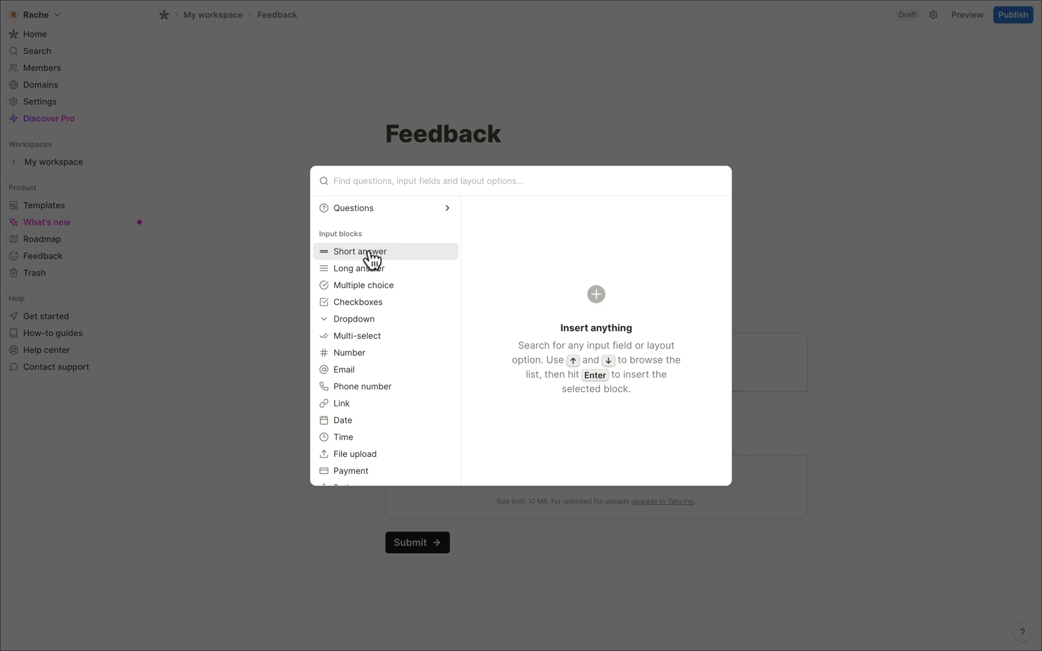
mouse_move(372, 260)
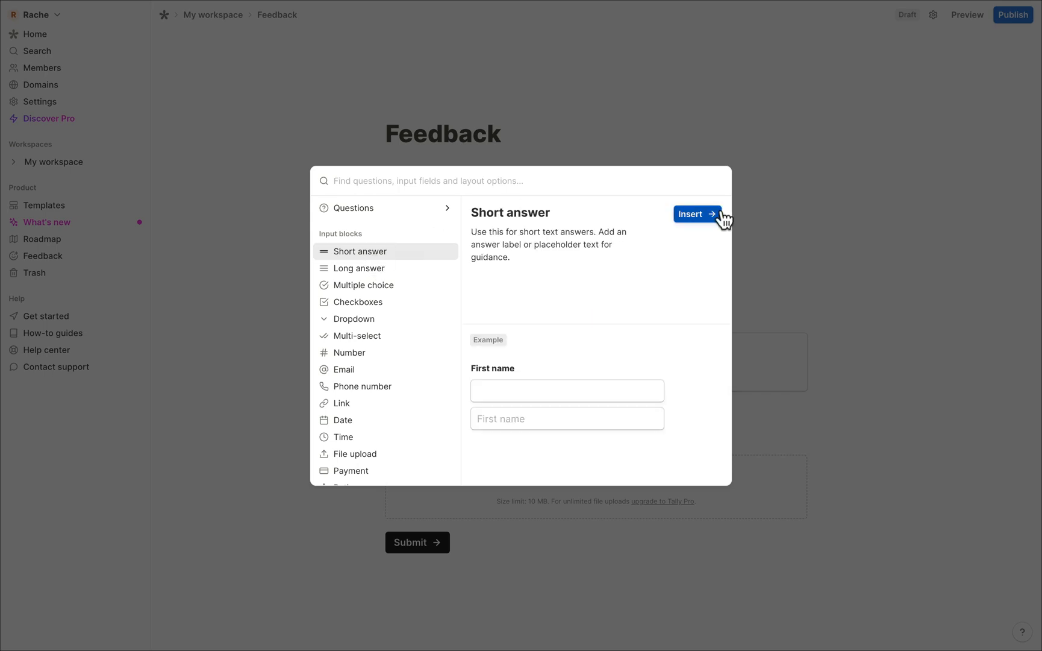
click(697, 214)
text(Last Name)
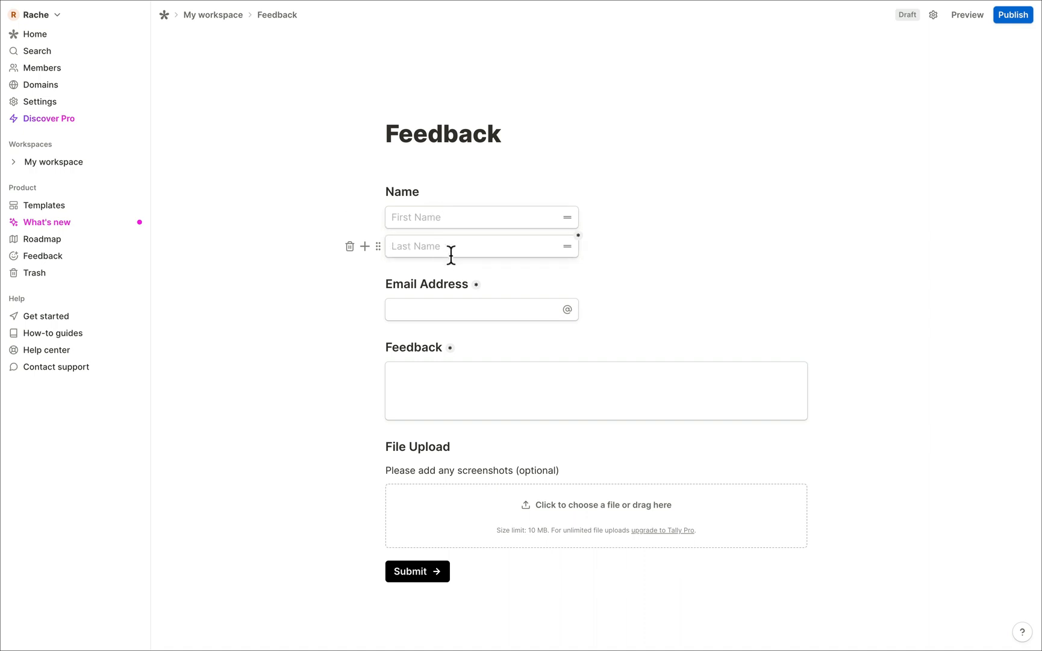
- Insert a Label block reading "Last Name" and move it directly above the Last Name field
click(365, 246)
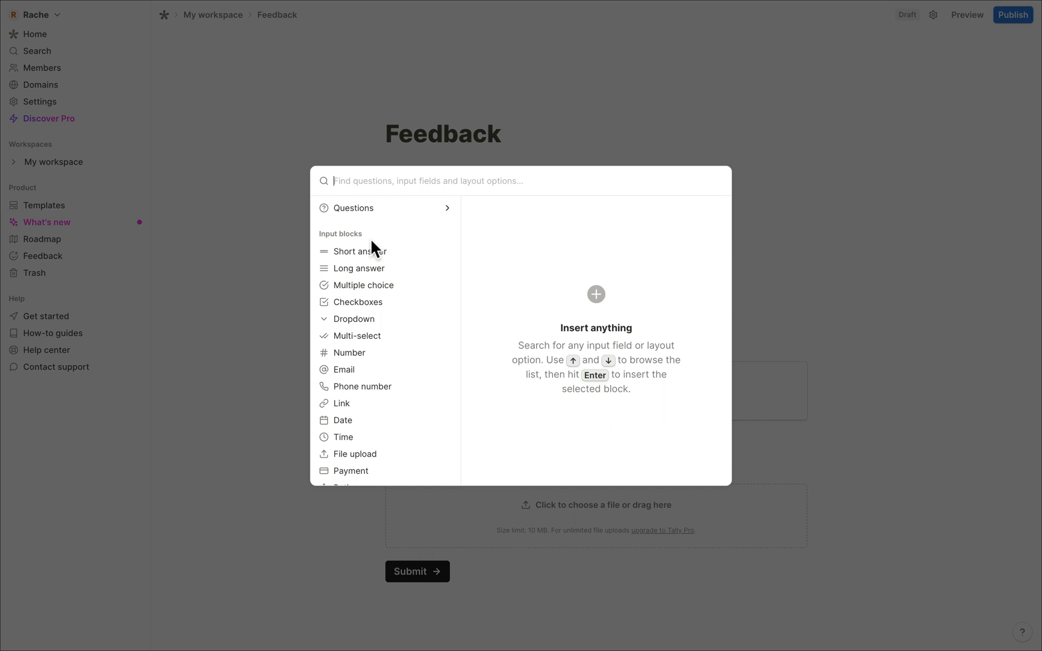
scroll(373, 337, down, 6)
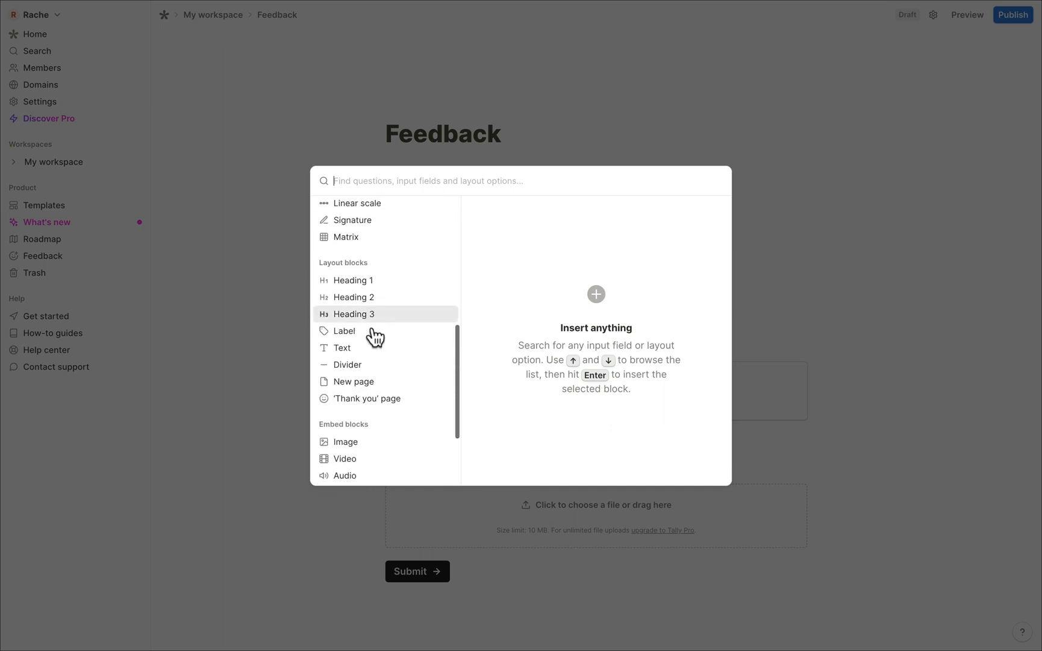
mouse_move(363, 339)
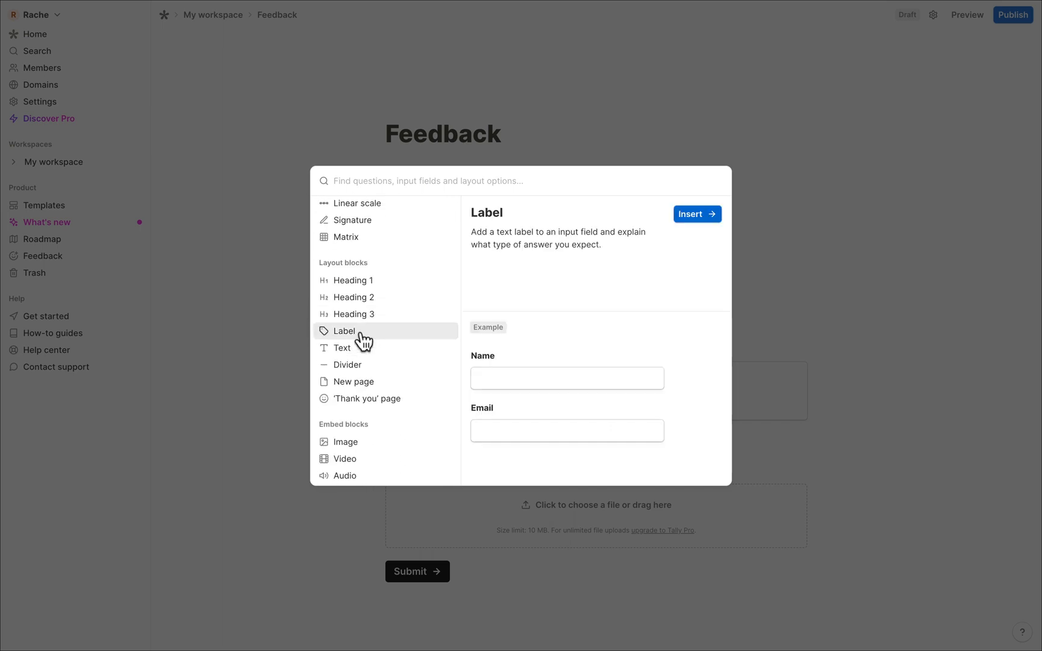
click(692, 213)
text(La)
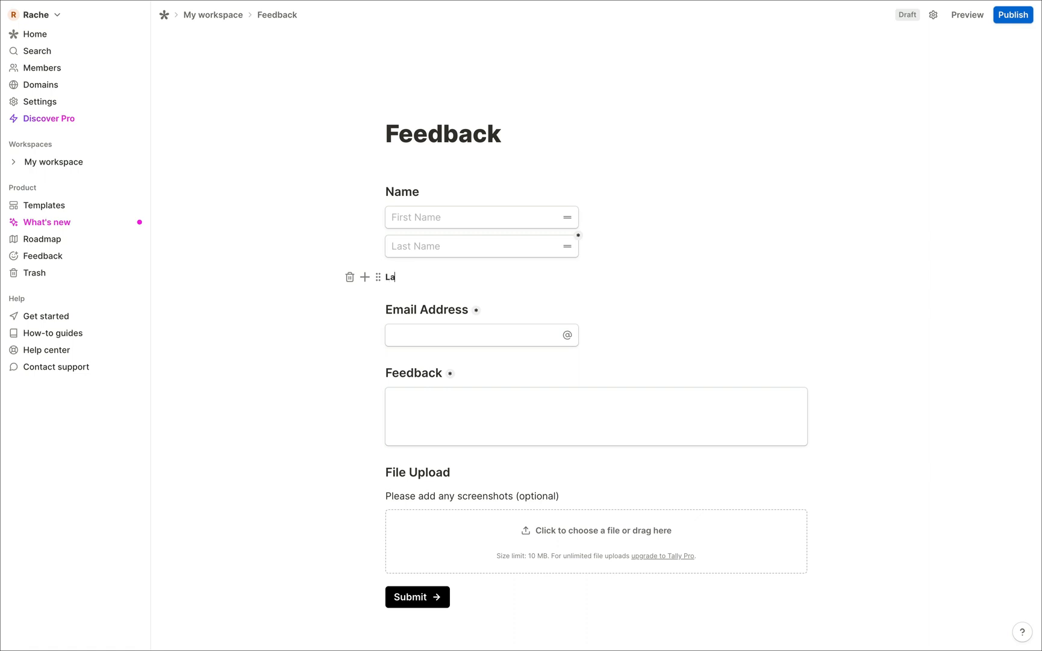
text(st Ad)
key(BackSpace)
key(BackSpace)
key(BackSpace)
text(Name)
drag(378, 276, 399, 228)
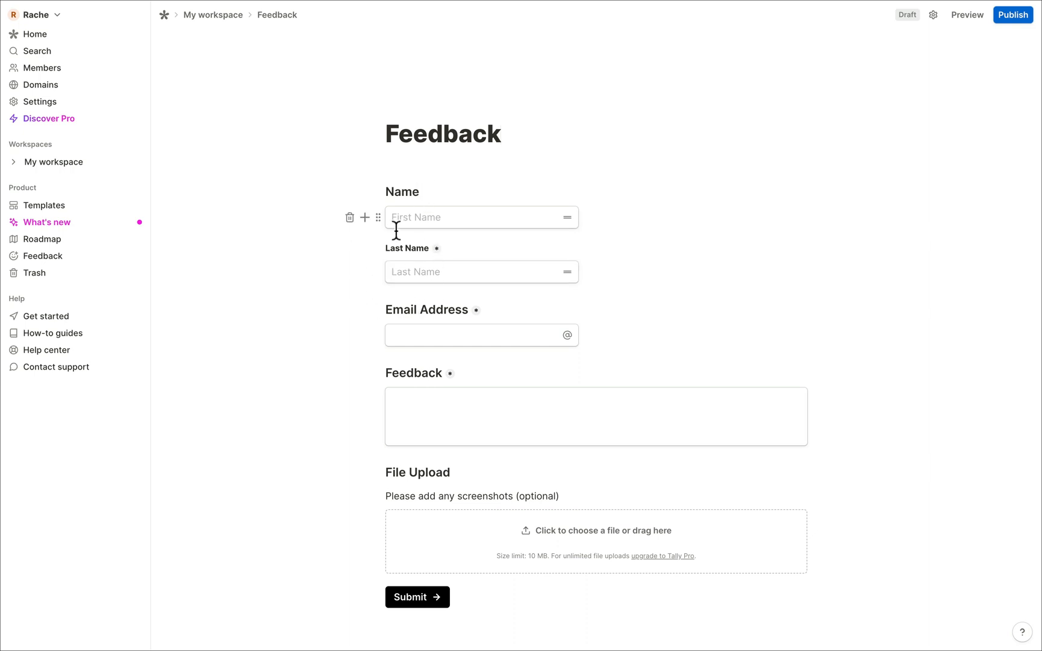
- Insert a Label block reading "First Name" between the Name title and the First Name field
click(419, 192)
key(Return)
text(/)
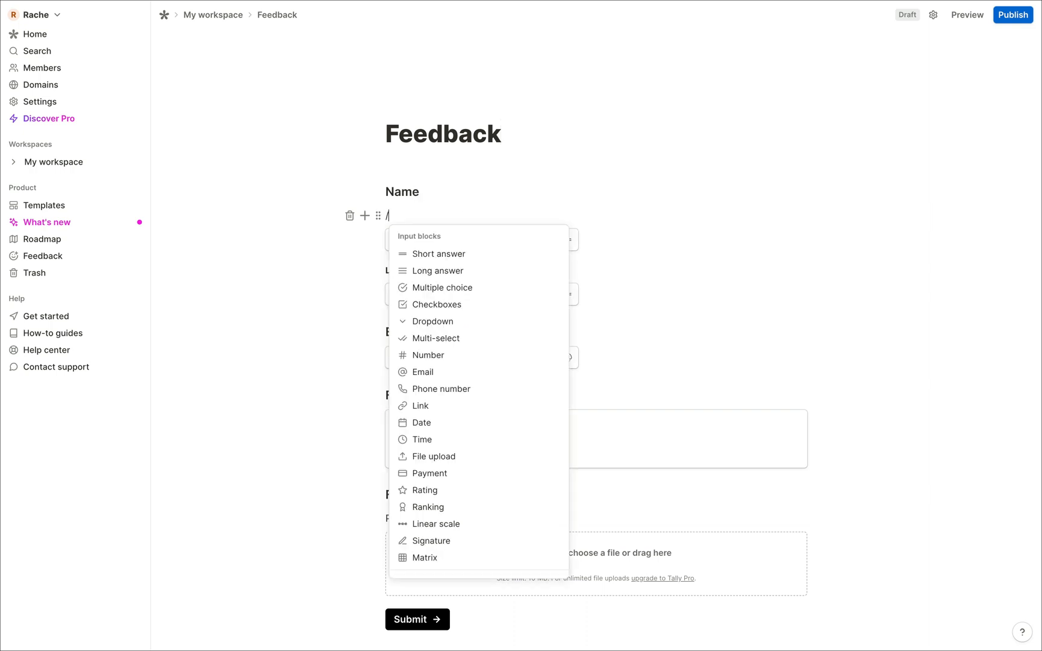
text(lab)
click(429, 254)
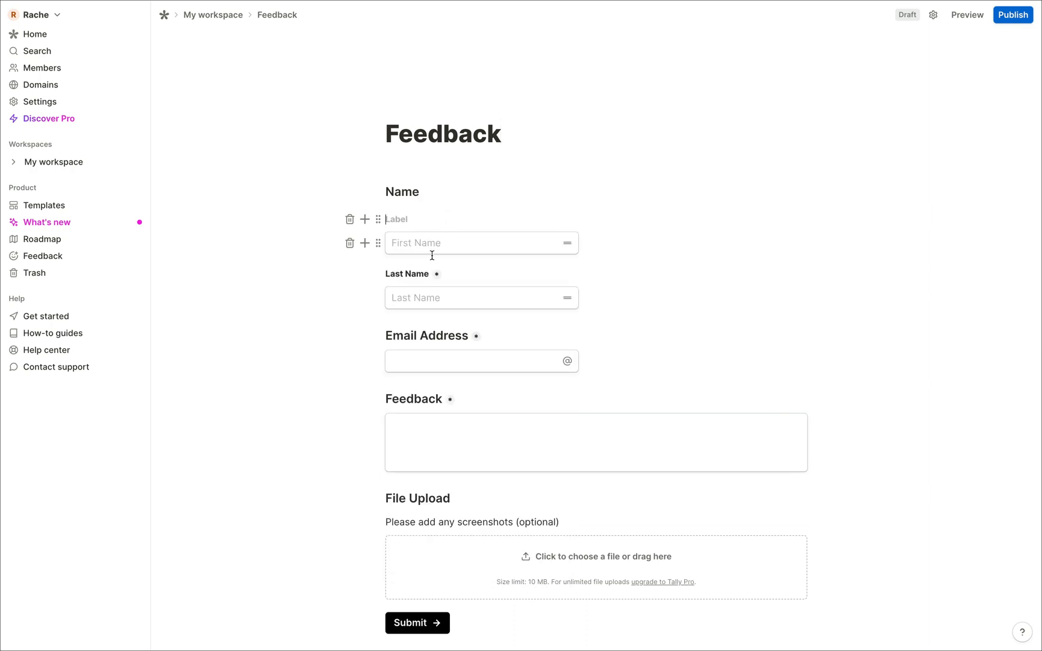
text(First Name)
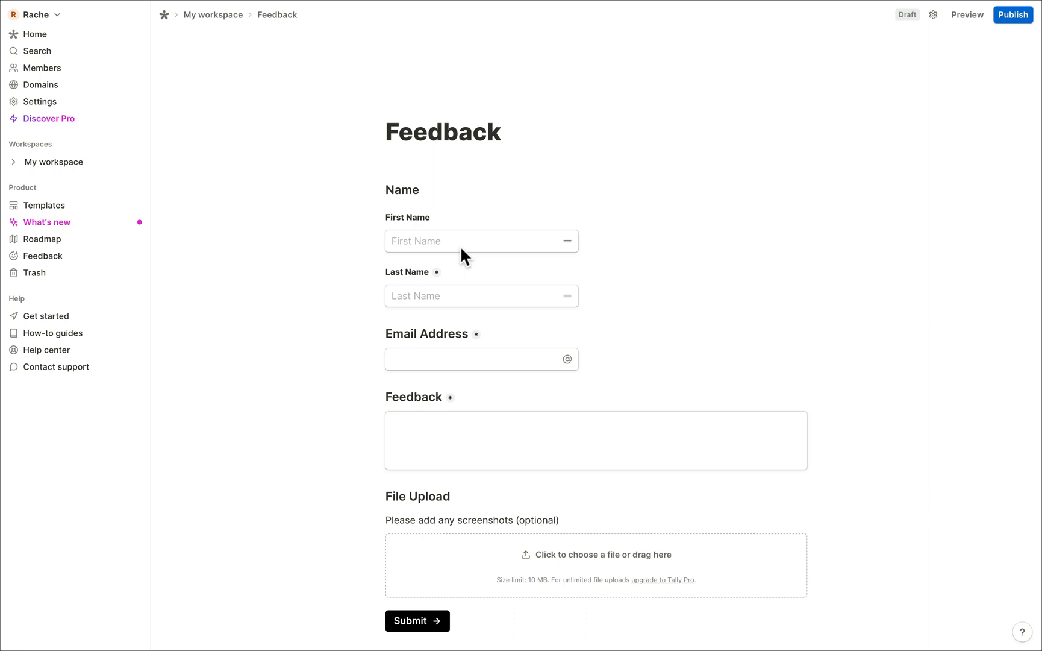
- Turn on Required for the First Name field
click(378, 241)
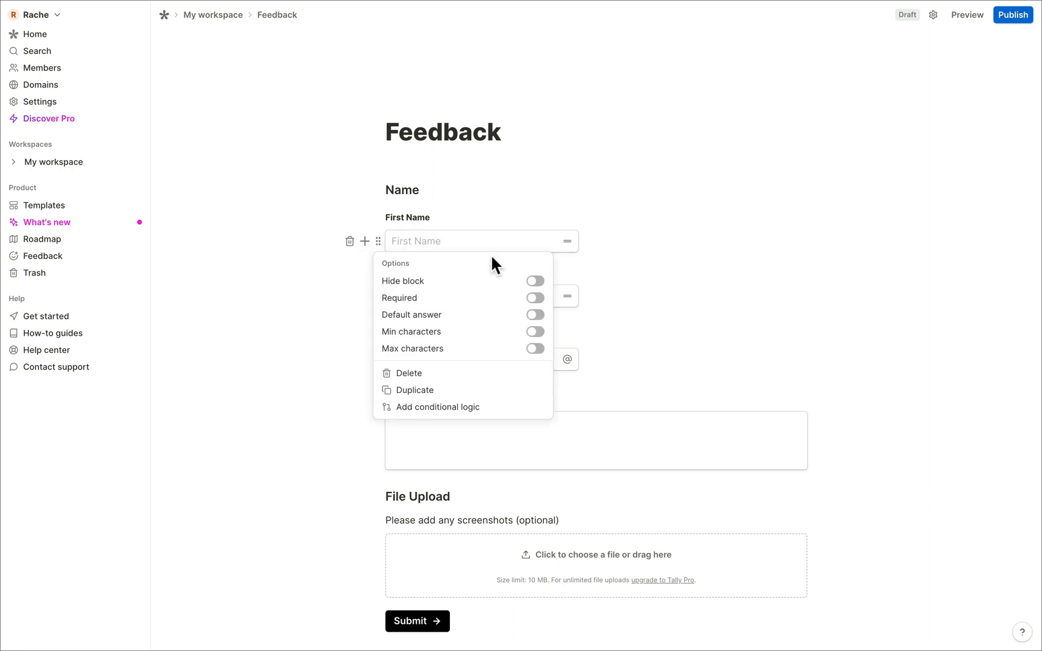
click(535, 298)
click(486, 192)
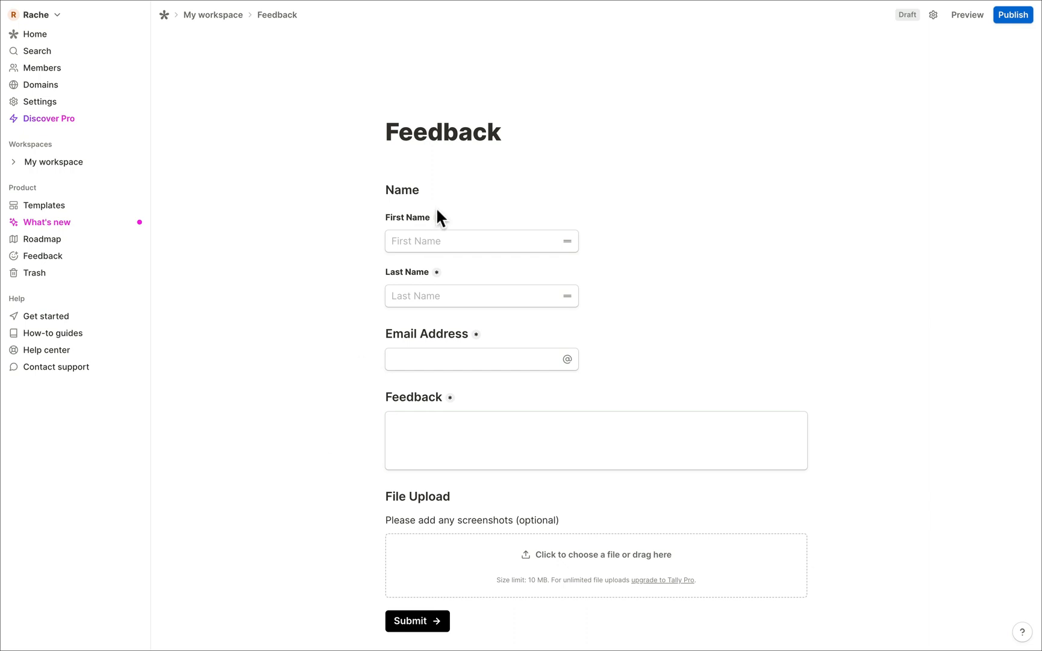
- Add blank blocks beneath the Name title and place them side by side to form two columns
click(423, 191)
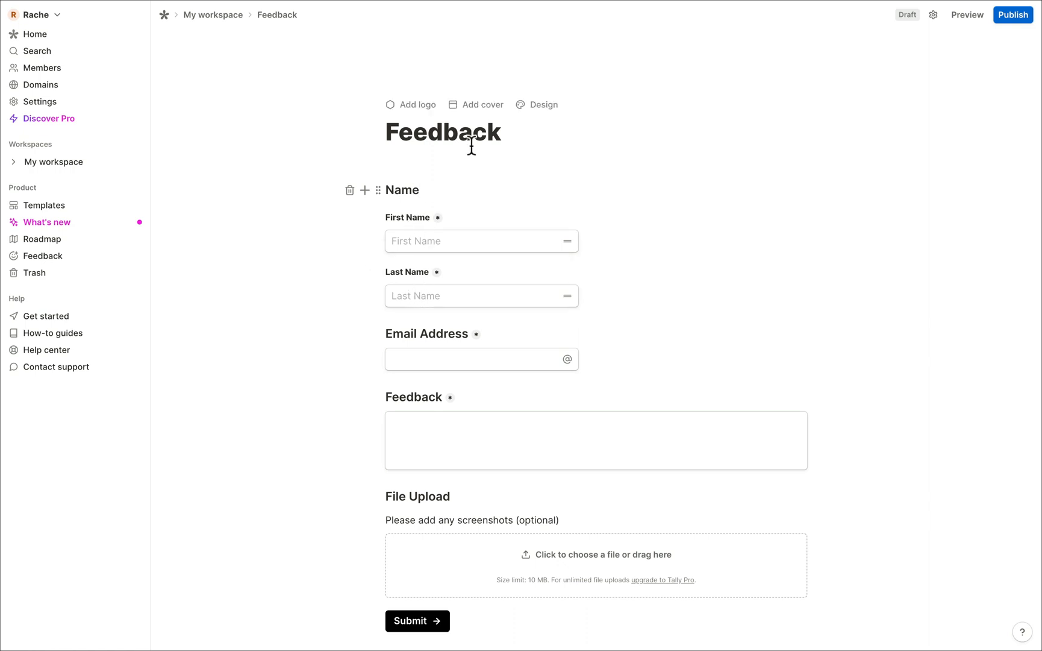
key(Return)
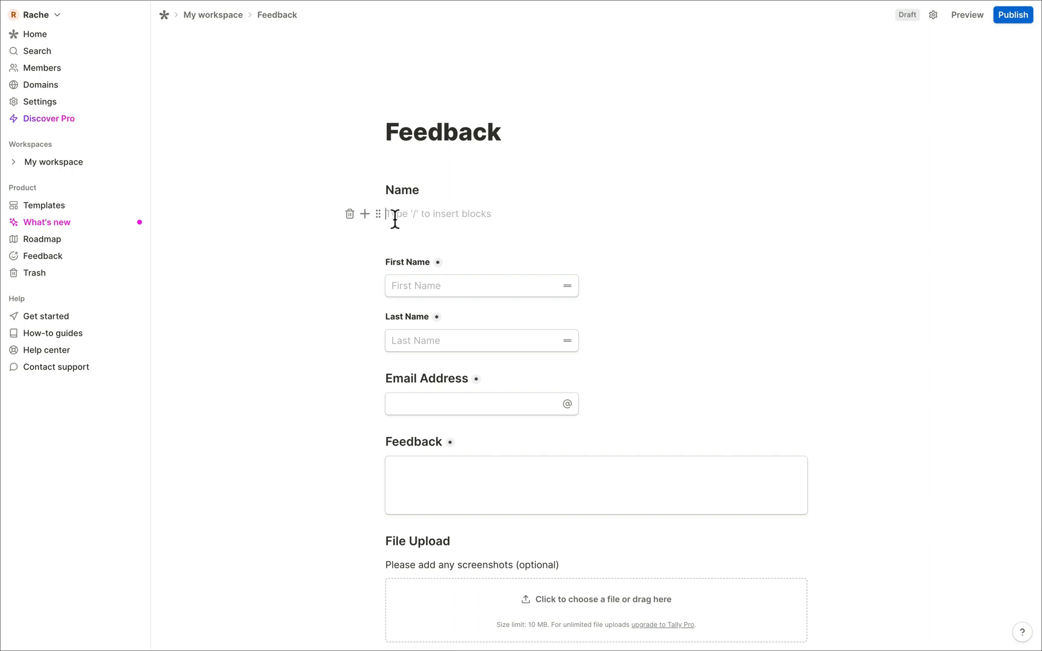
drag(378, 236, 711, 214)
click(409, 213)
drag(378, 236, 815, 219)
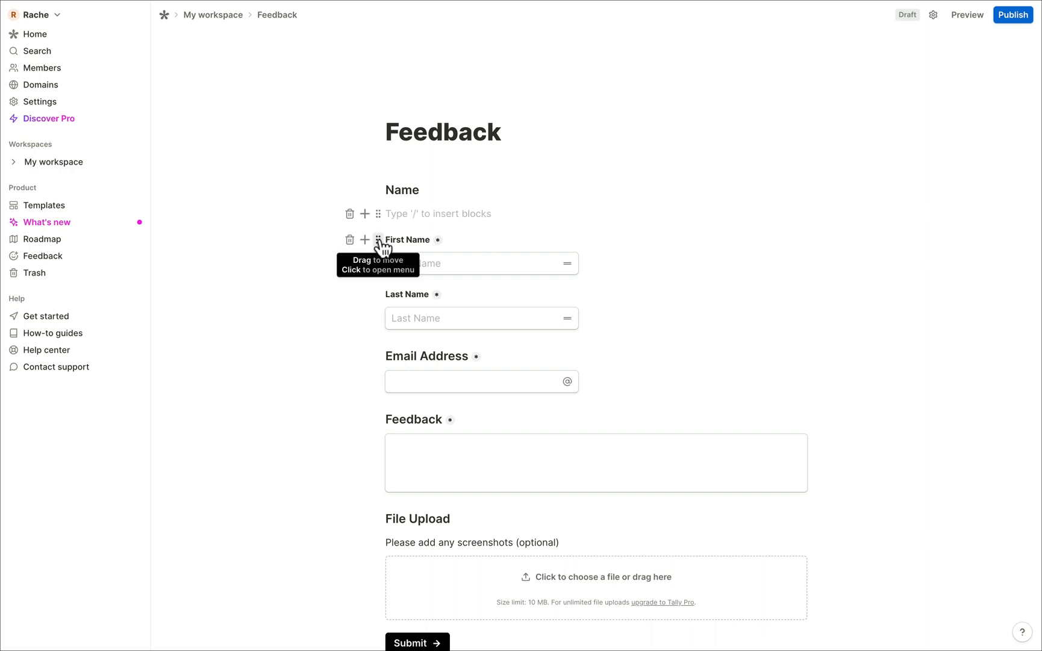
click(468, 255)
- Move the First Name label and field into the left column and the Last Name label and field into the right column
drag(378, 239, 423, 210)
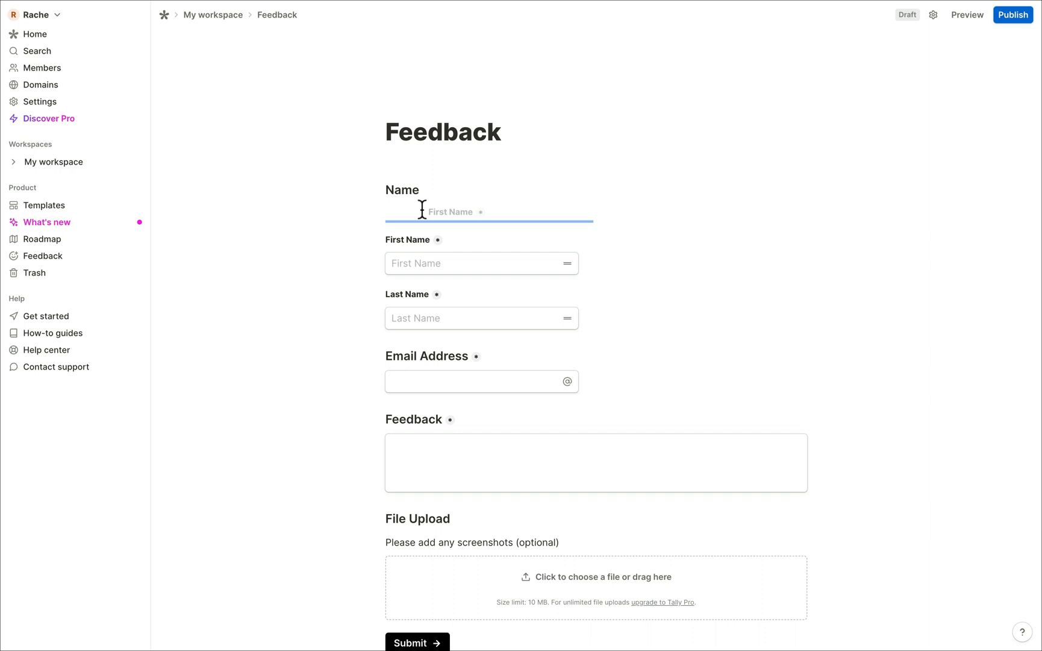
drag(423, 210, 414, 214)
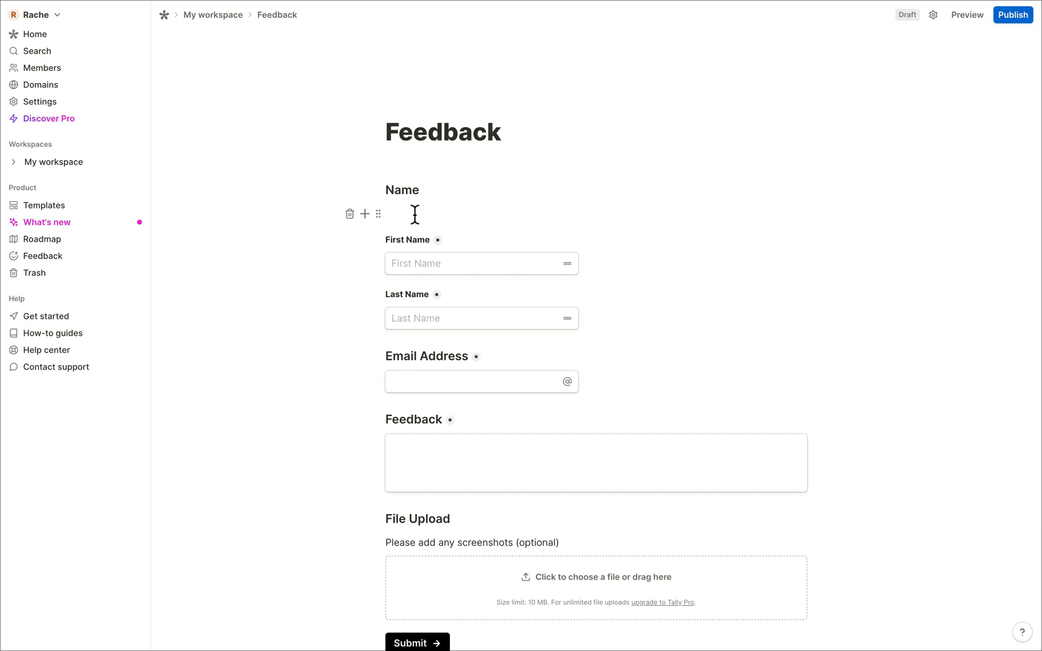
drag(379, 267, 390, 227)
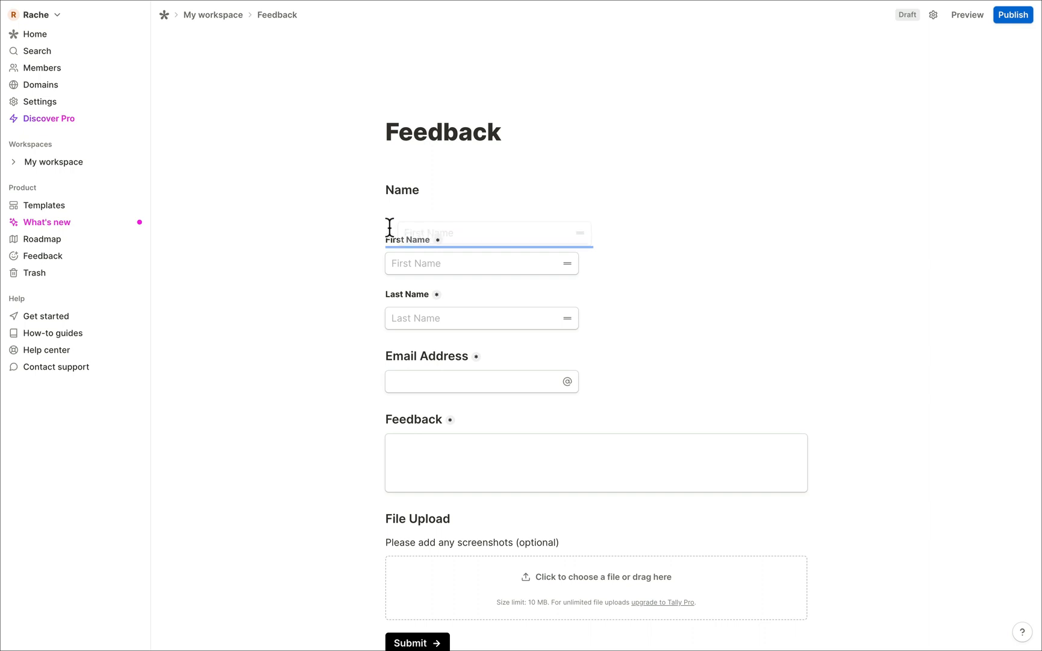
drag(389, 227, 388, 226)
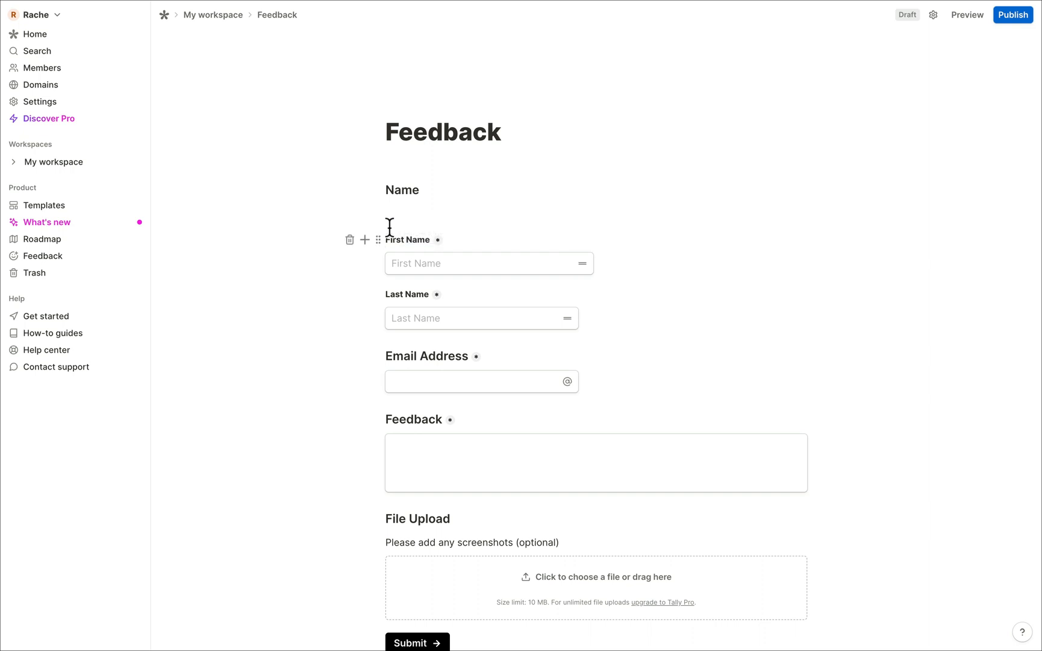
drag(379, 297, 709, 221)
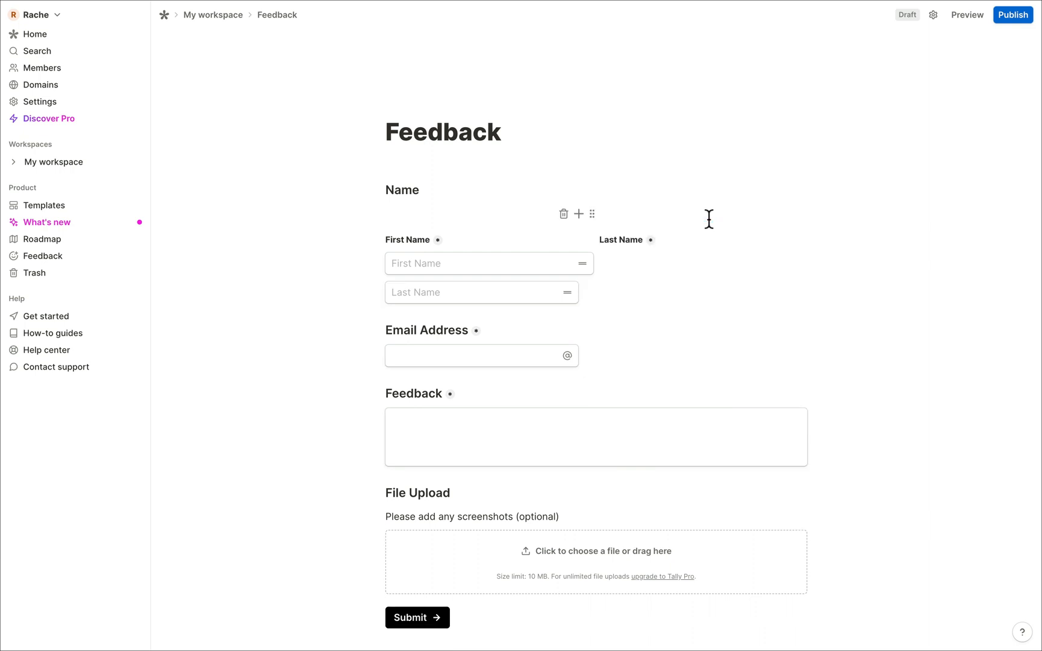
drag(378, 292, 629, 243)
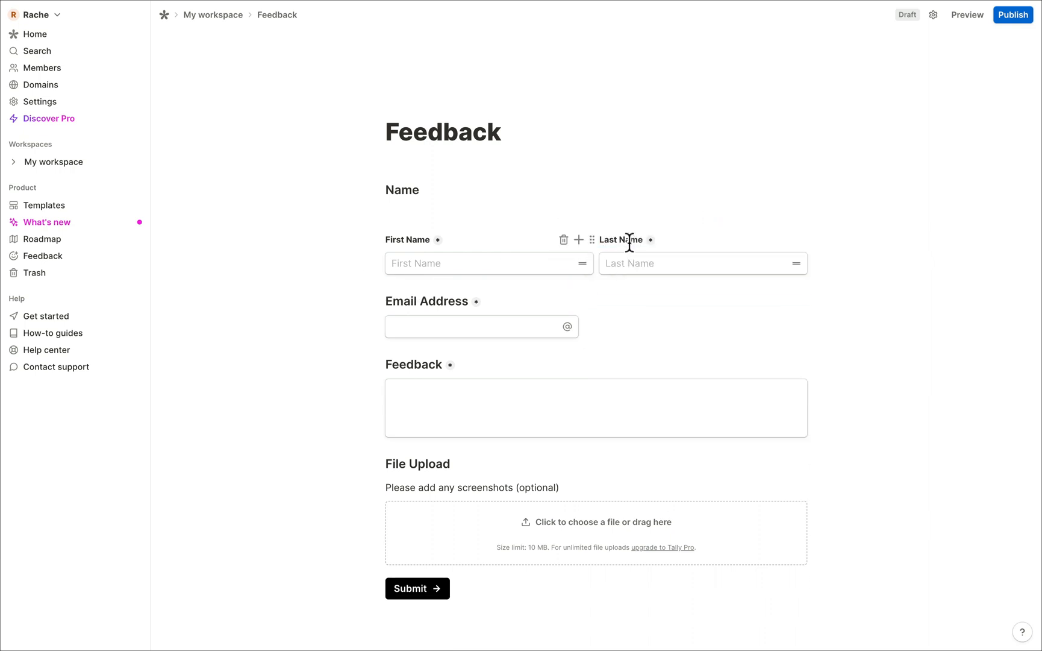
- Delete the blank blocks above the First Name and Last Name labels
click(352, 216)
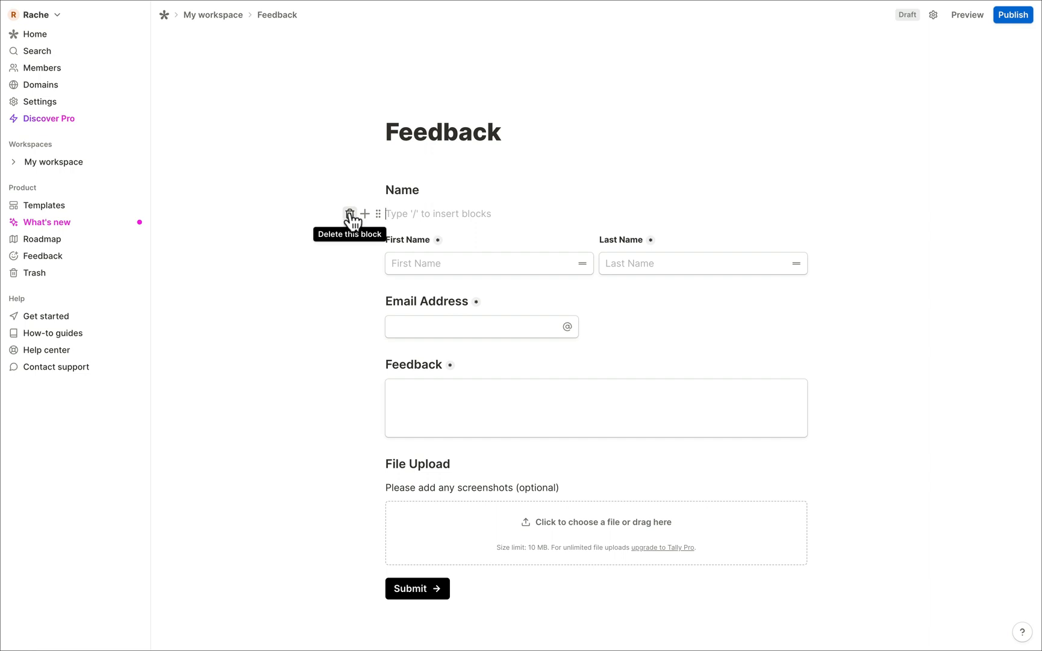
click(350, 215)
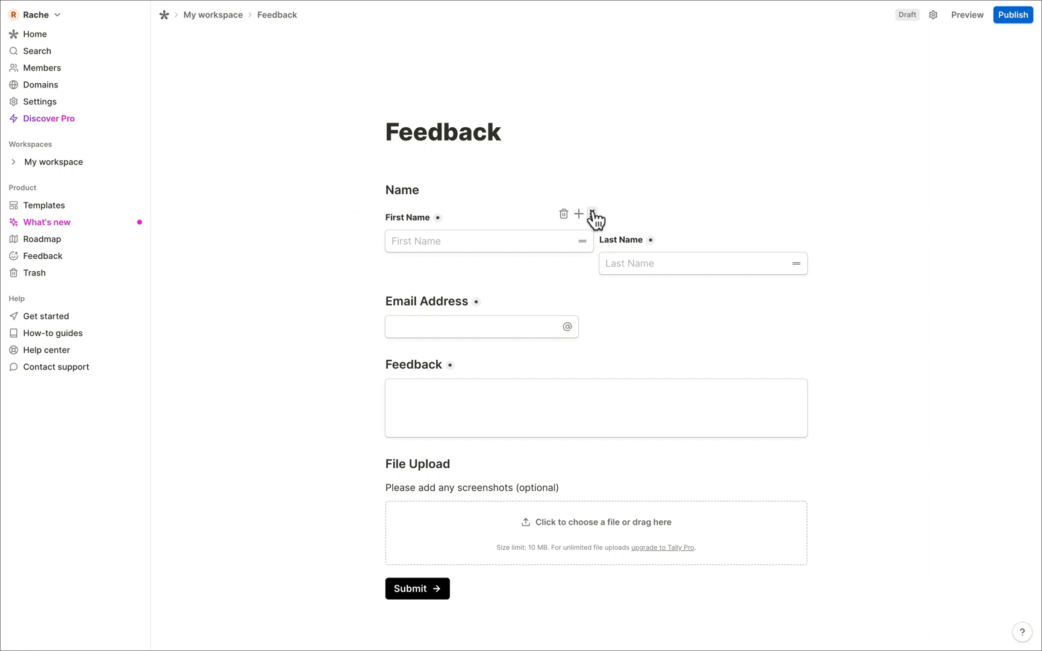
click(593, 215)
click(621, 277)
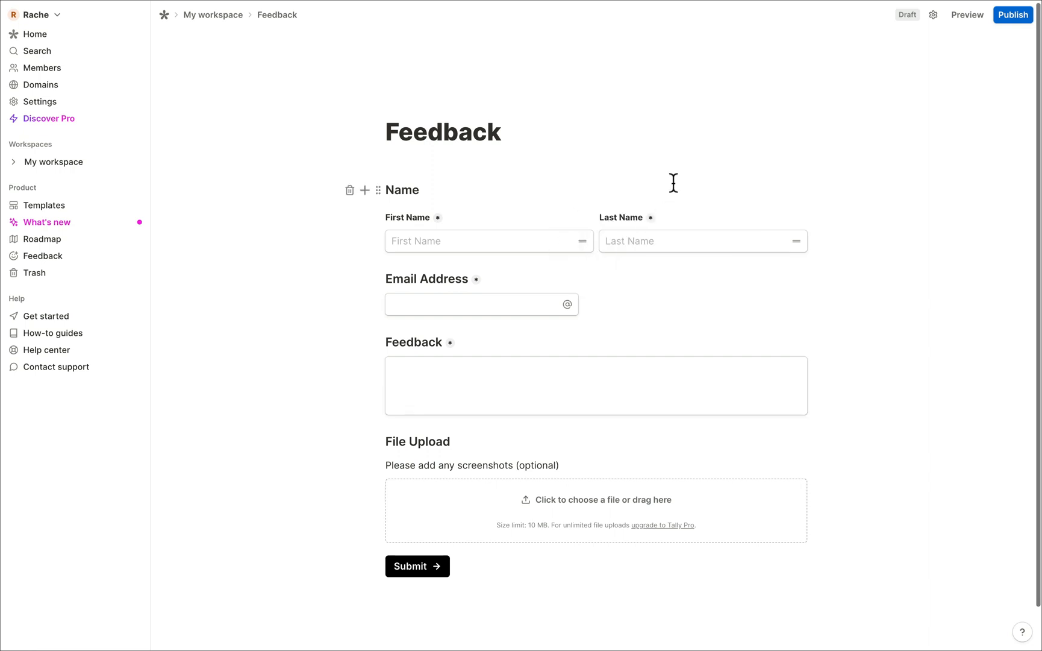
- Set the form's design theme to Custom and change its font to a serif typeface
scroll(309, 488, down, 2)
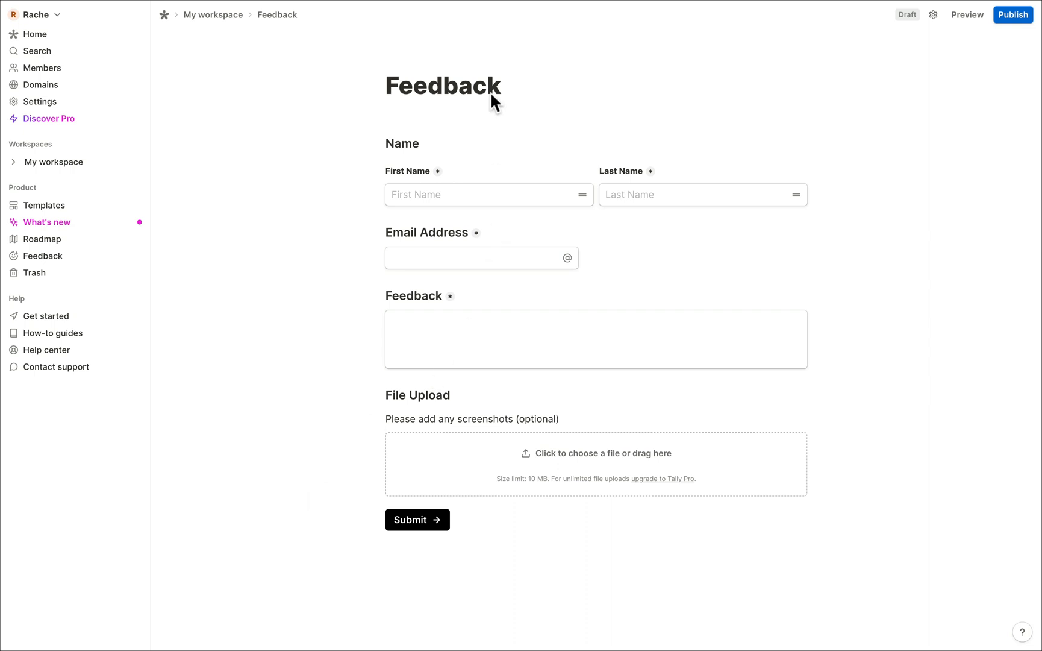
click(468, 81)
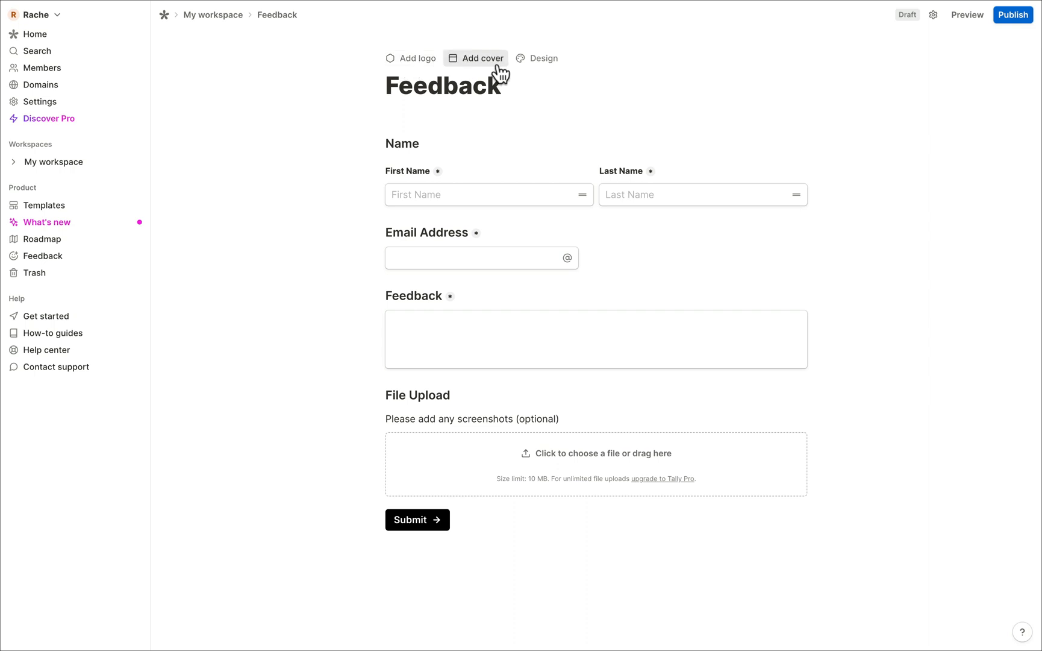
click(550, 61)
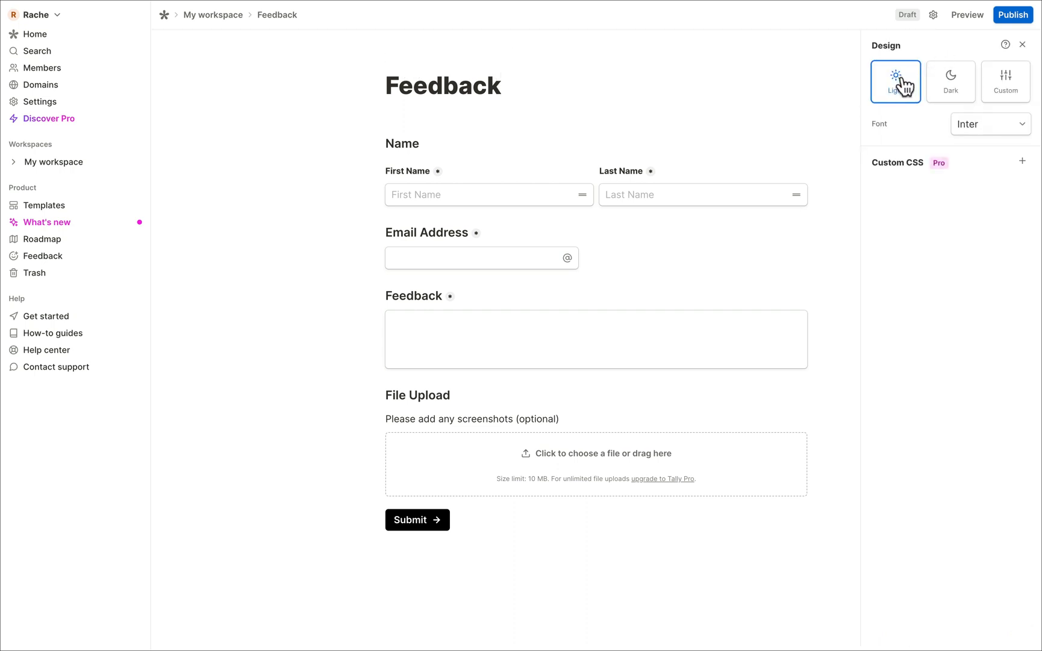
click(964, 89)
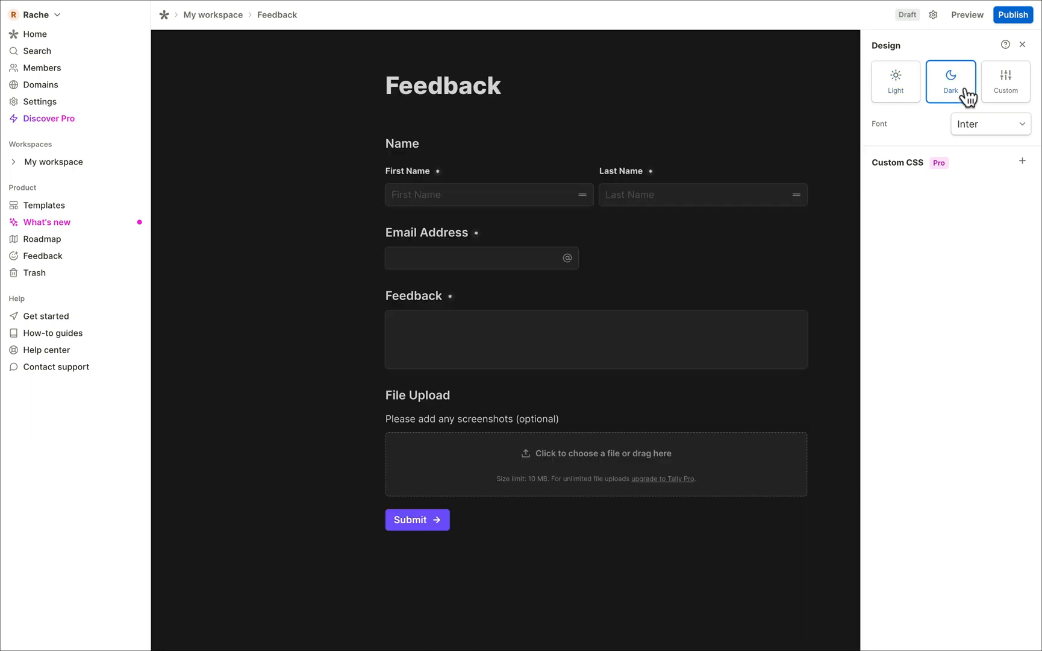
click(1020, 95)
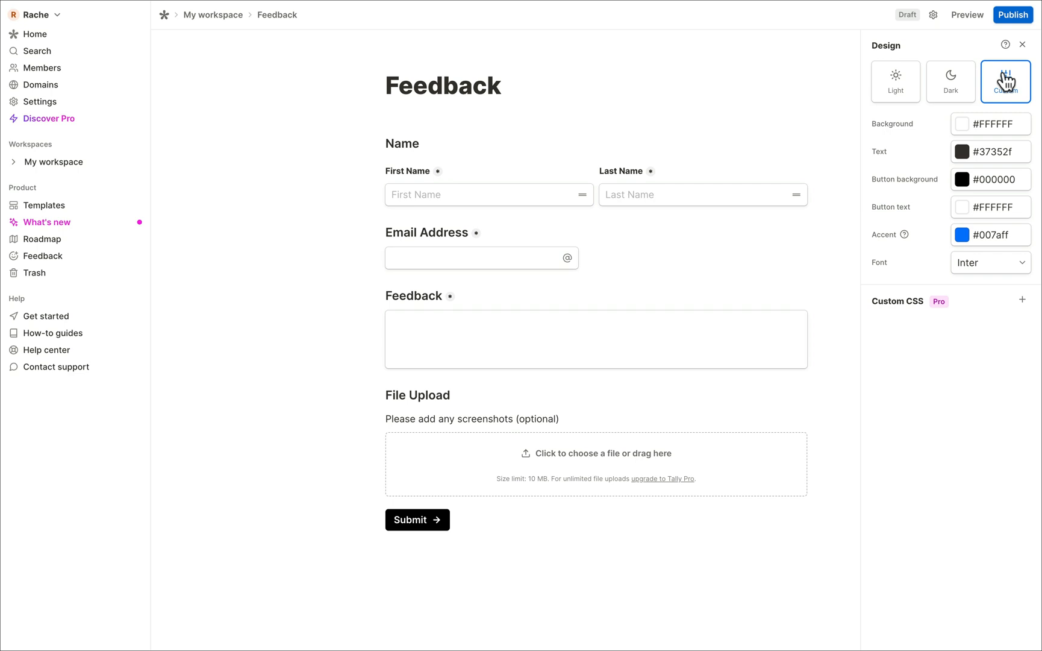
click(989, 270)
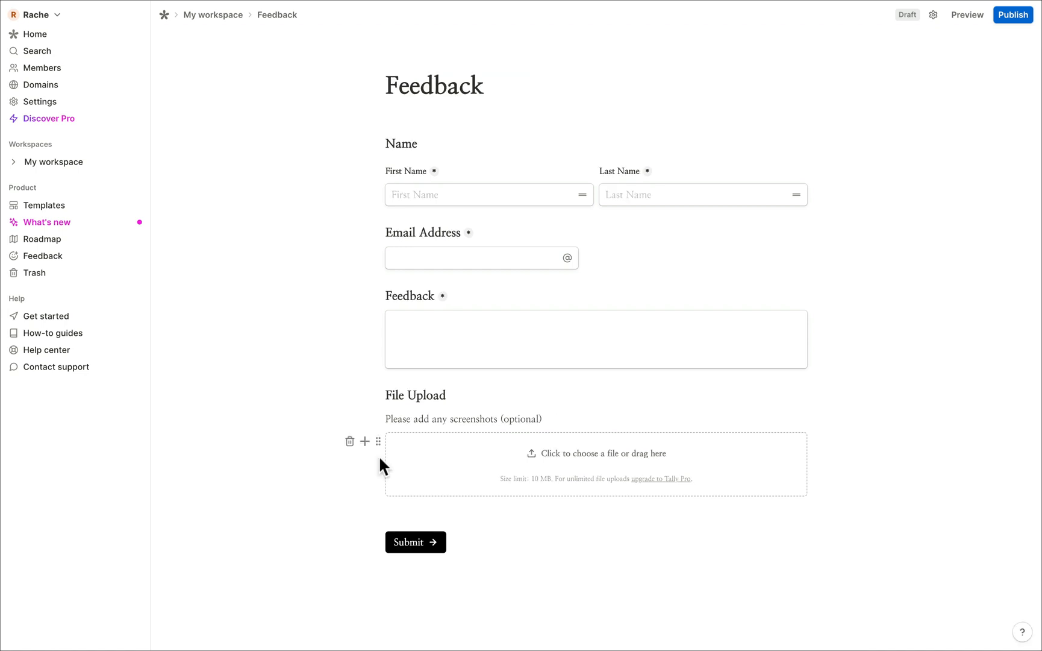
- Add a 'Thank you' page headed "Thank you!" with the text "Thank you for your submission", and switch off its 'Thank you' page option
click(403, 511)
text(/)
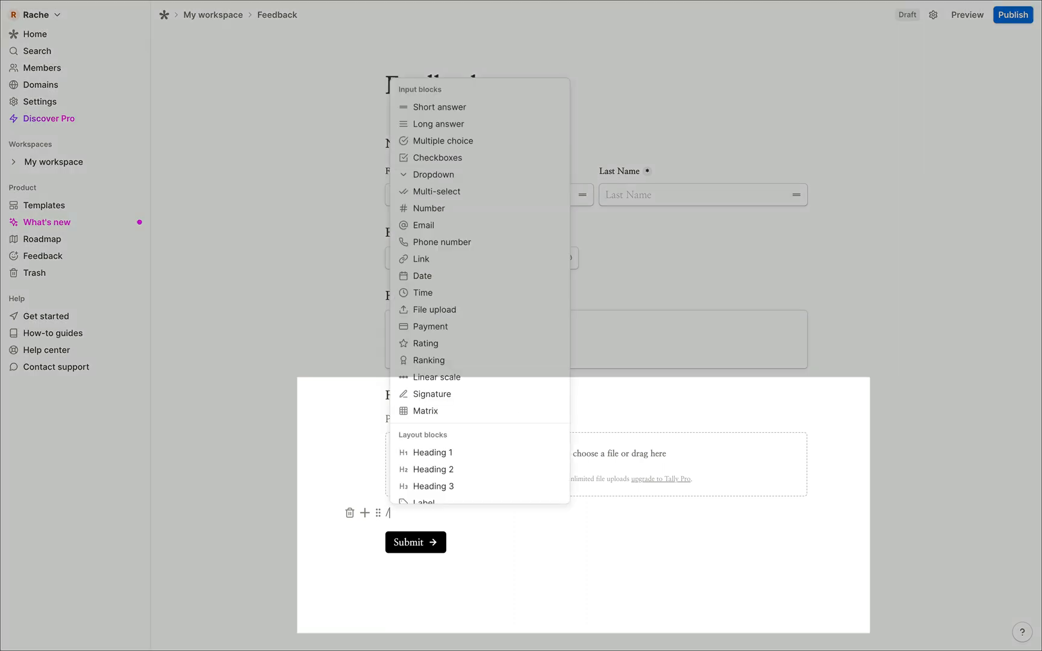
text(than)
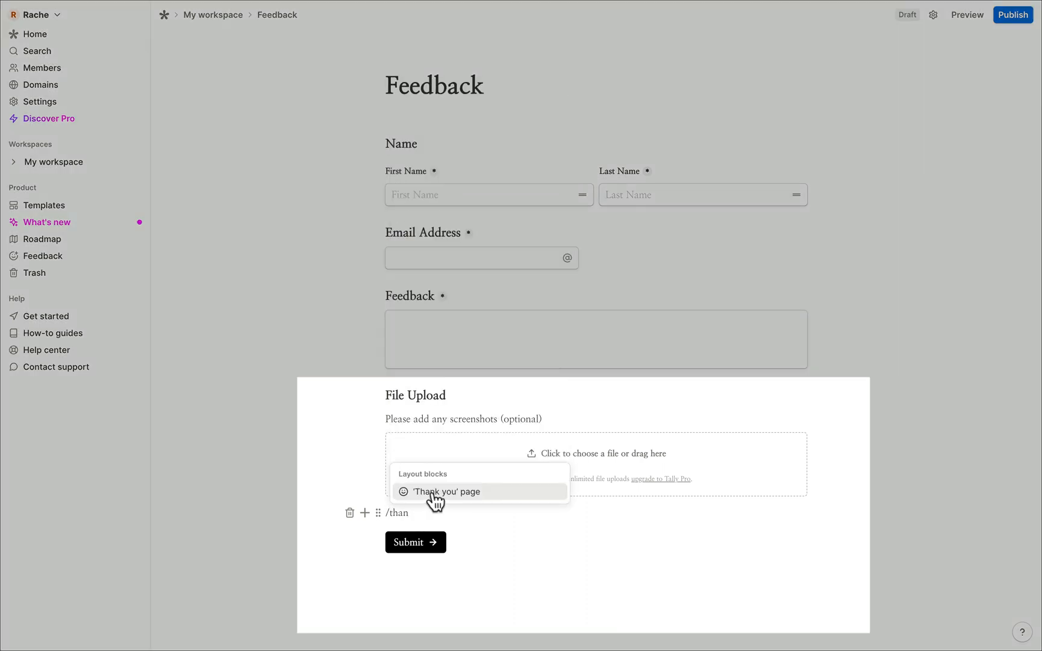
click(435, 491)
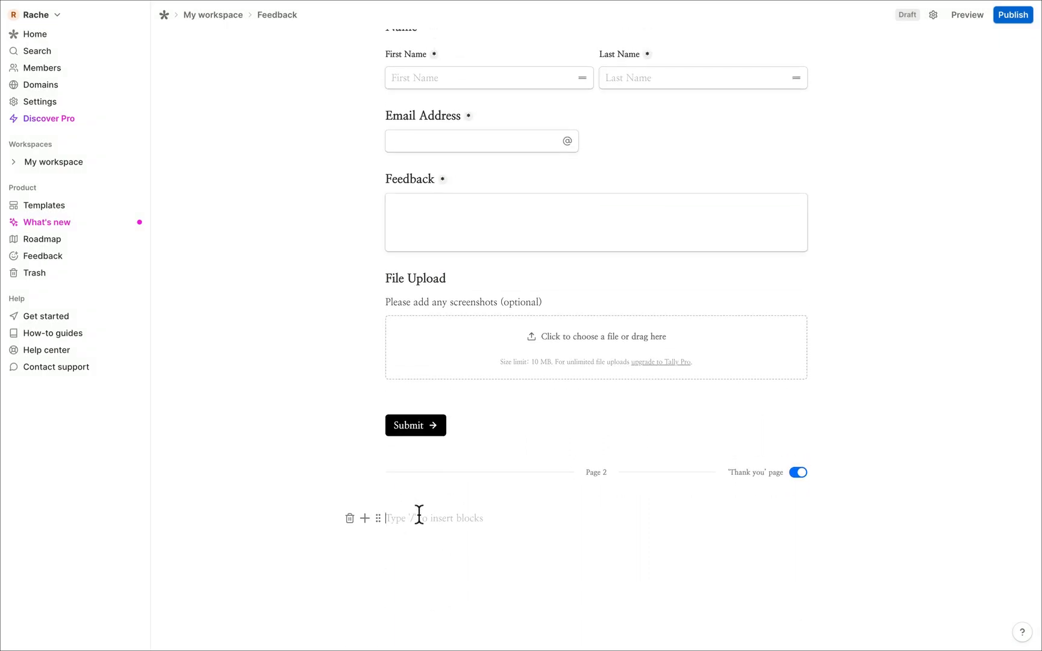
text(Thank you!)
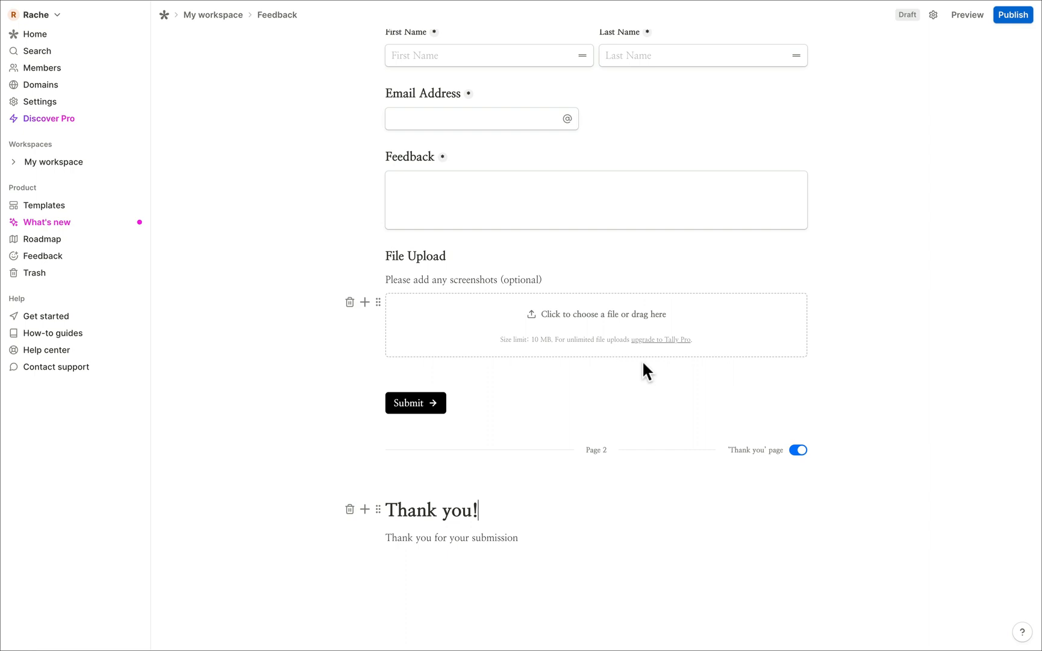
click(795, 452)
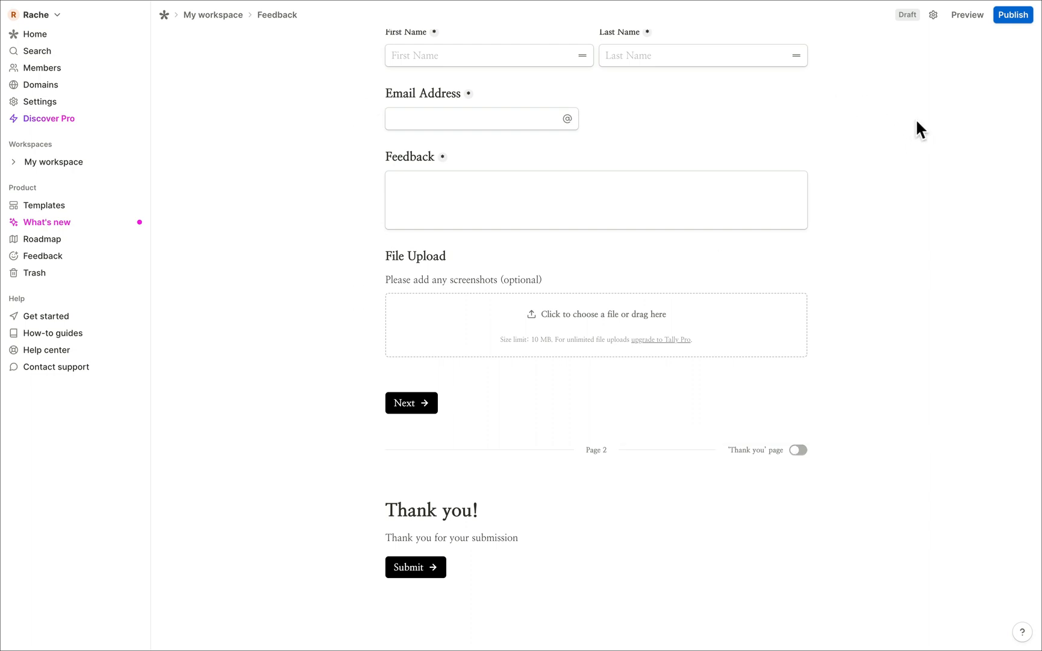
- Open the form's settings and review the General, Email notifications, Access and Behavior options
click(934, 16)
scroll(486, 349, down, 3)
scroll(486, 350, down, 6)
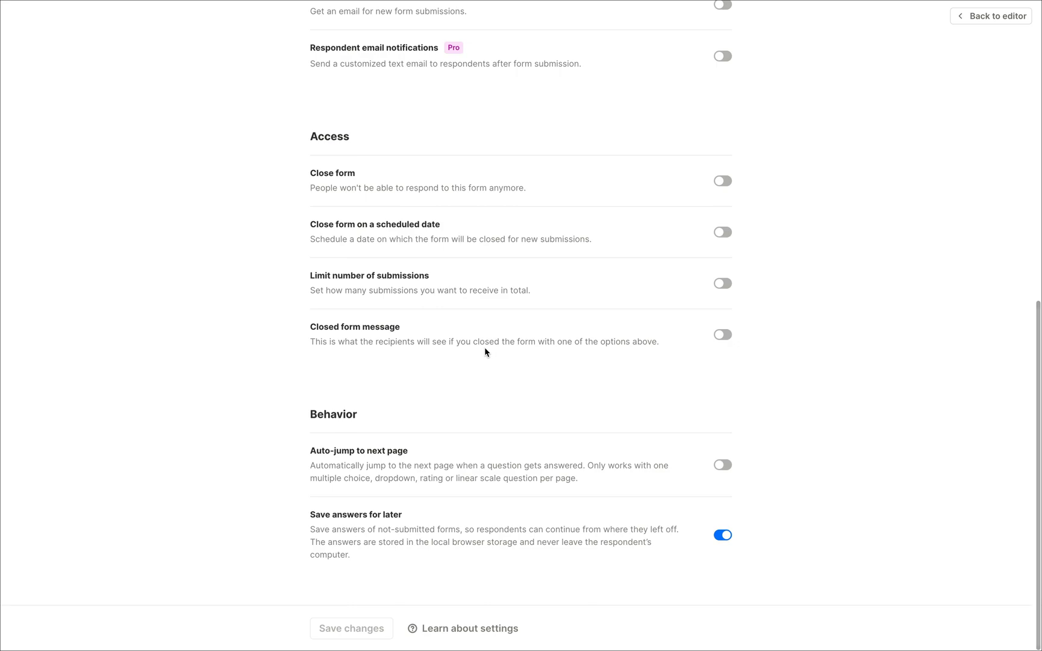
scroll(485, 351, up, 5)
scroll(485, 345, up, 3)
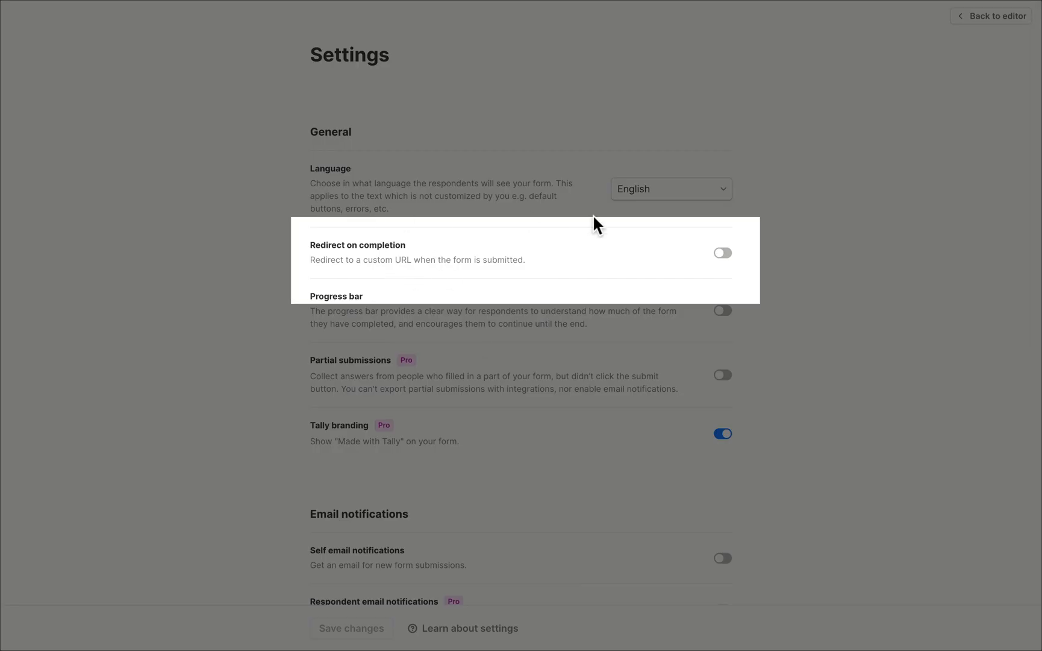
- Leave the form settings, publish the Feedback form and select its share link
click(722, 253)
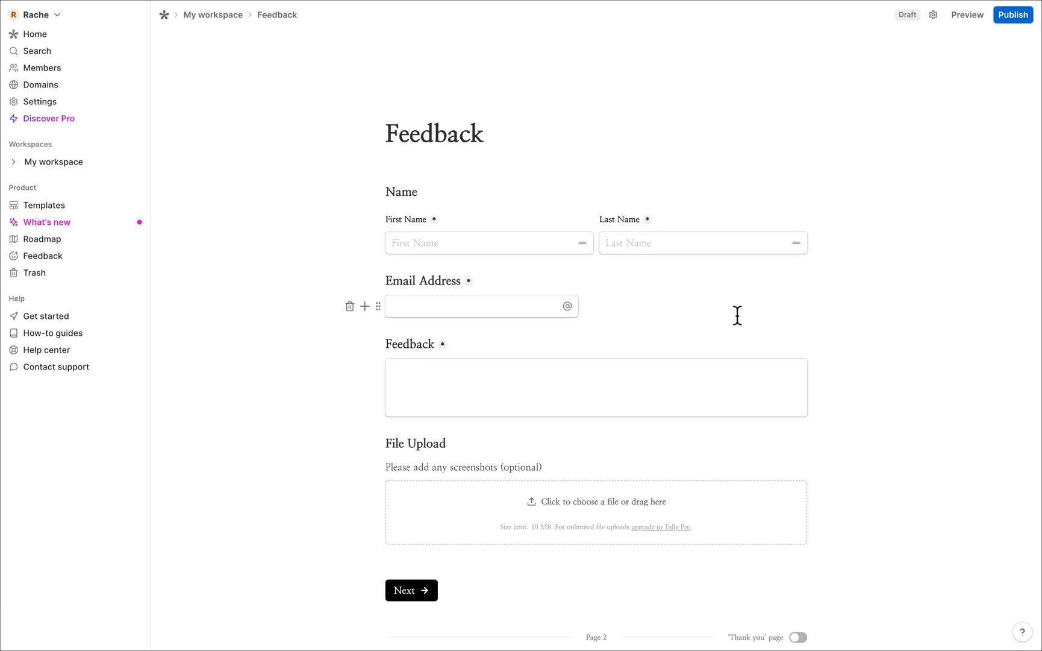
click(1015, 18)
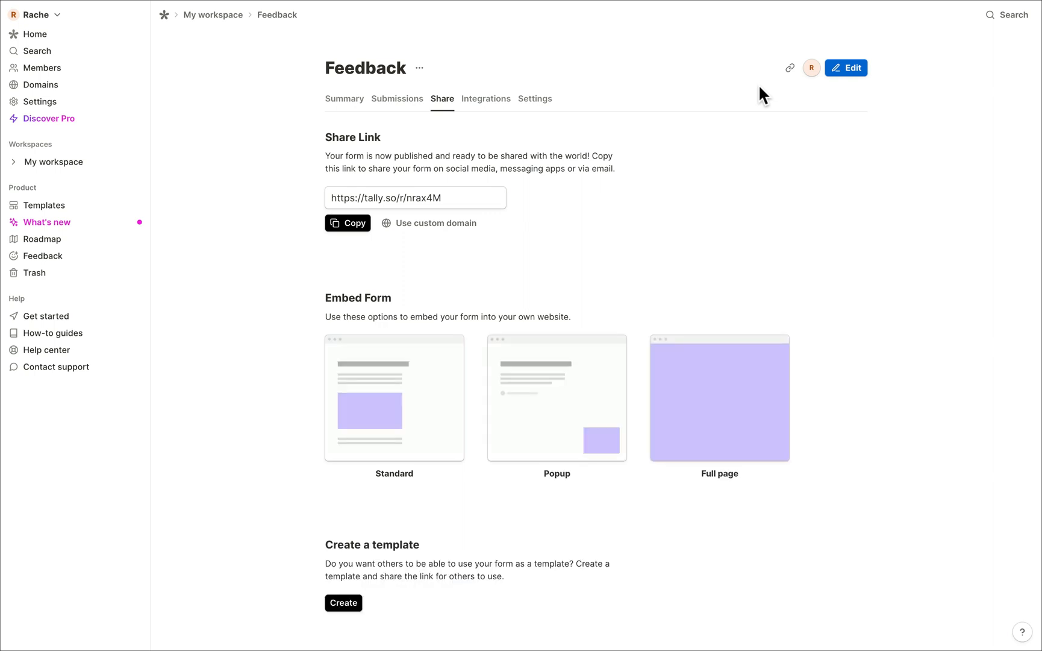
drag(465, 198, 290, 198)
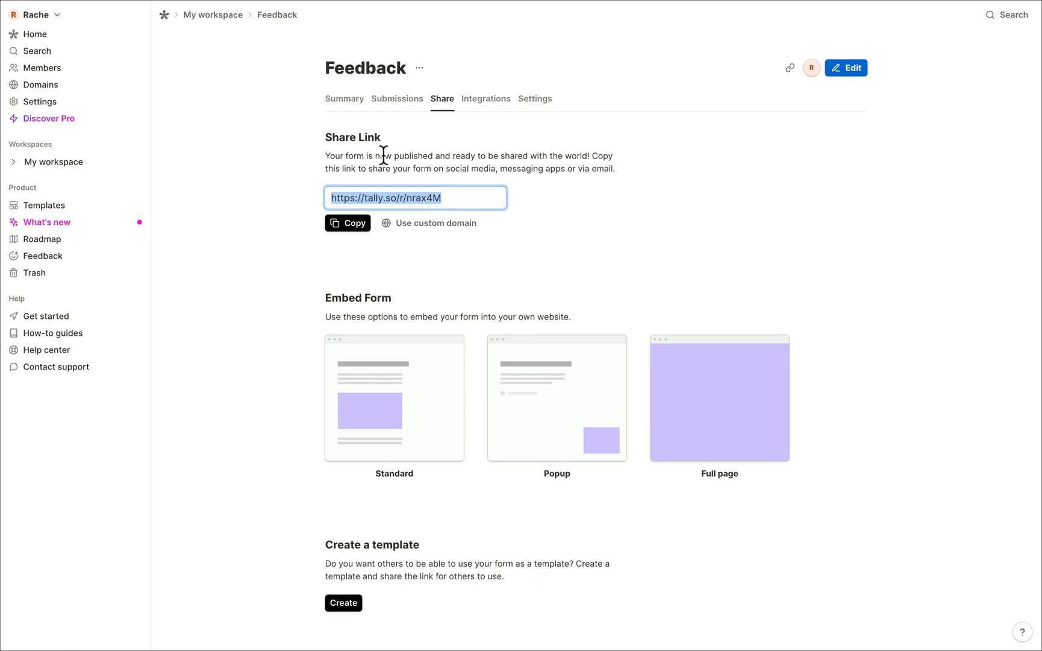
click(459, 197)
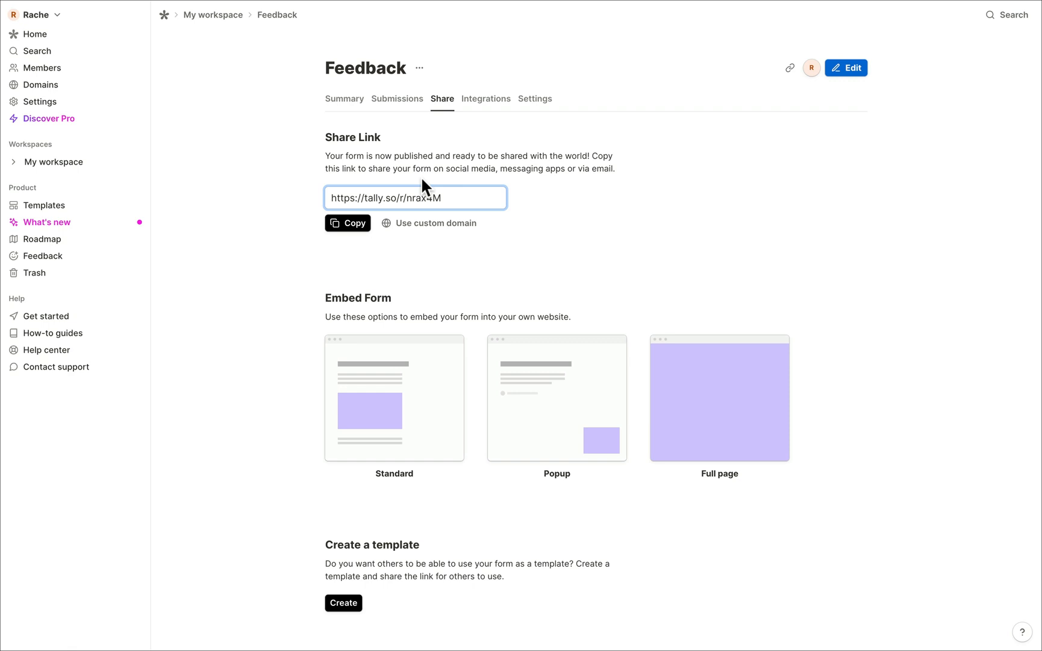
- Open the Standard embed option for the published form, generate its embed code and copy the HTML snippet
click(355, 429)
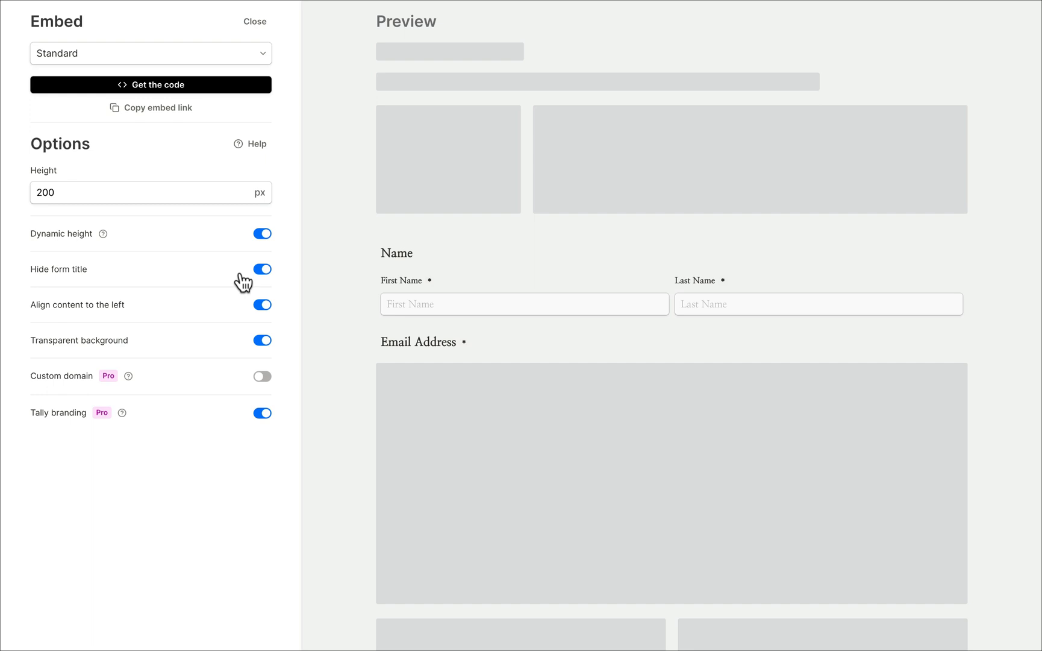
click(198, 92)
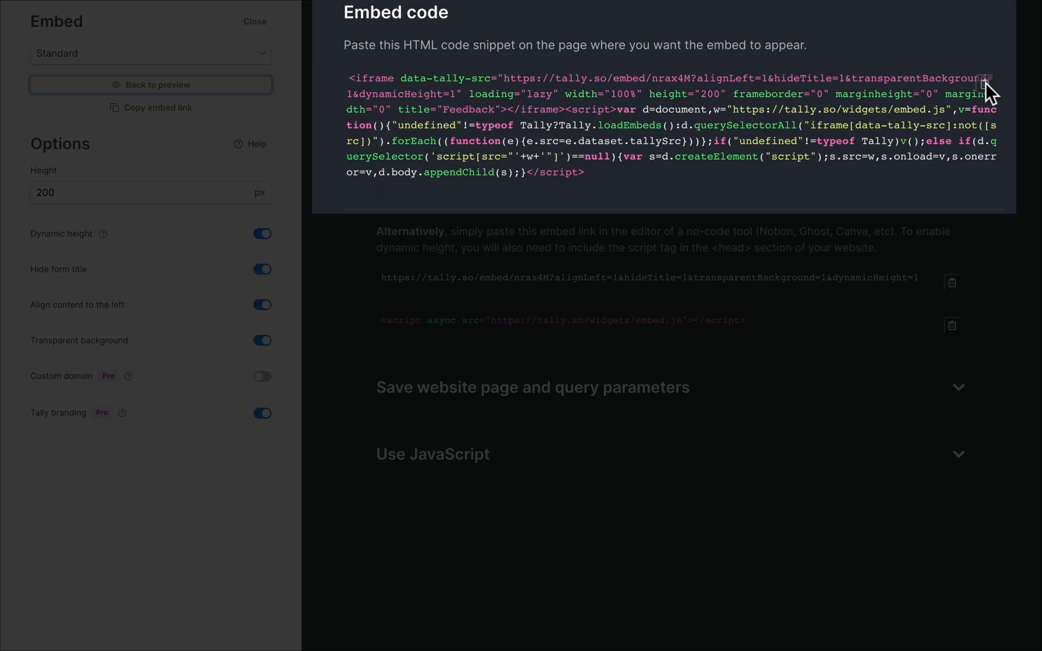
click(985, 82)
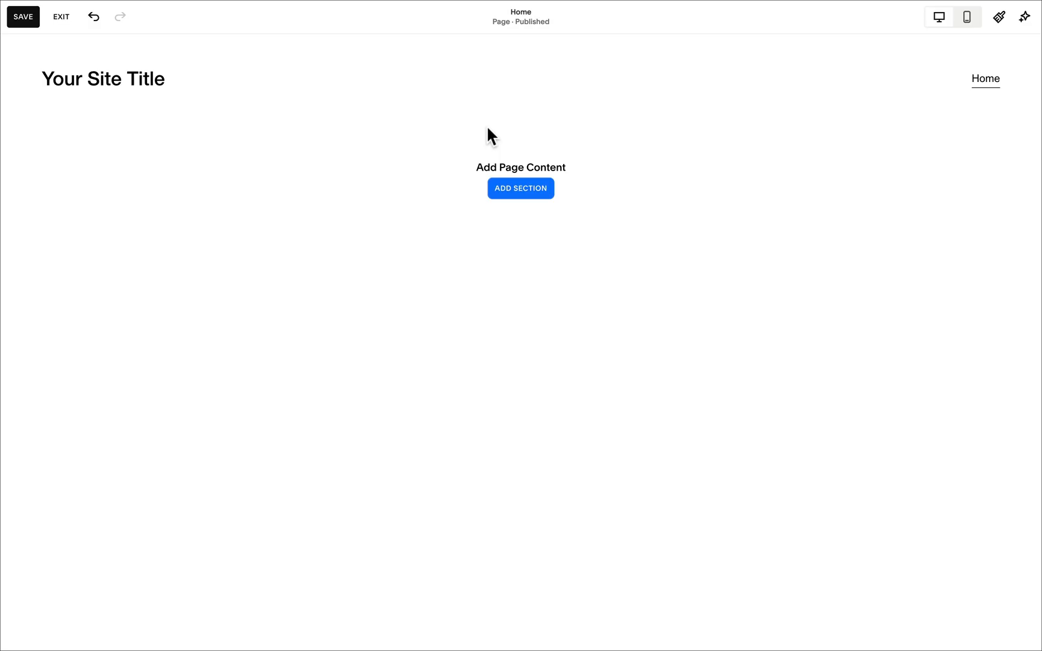
- Switch to the Squarespace editor and add a blank Classic Editor section to the Home page
click(522, 189)
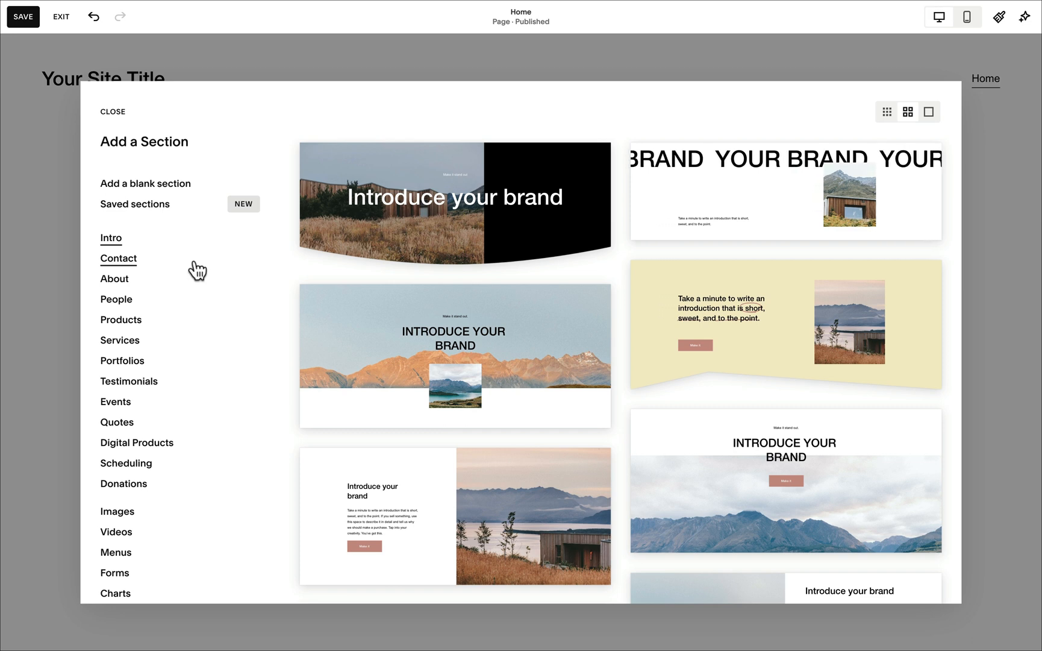
scroll(196, 271, down, 3)
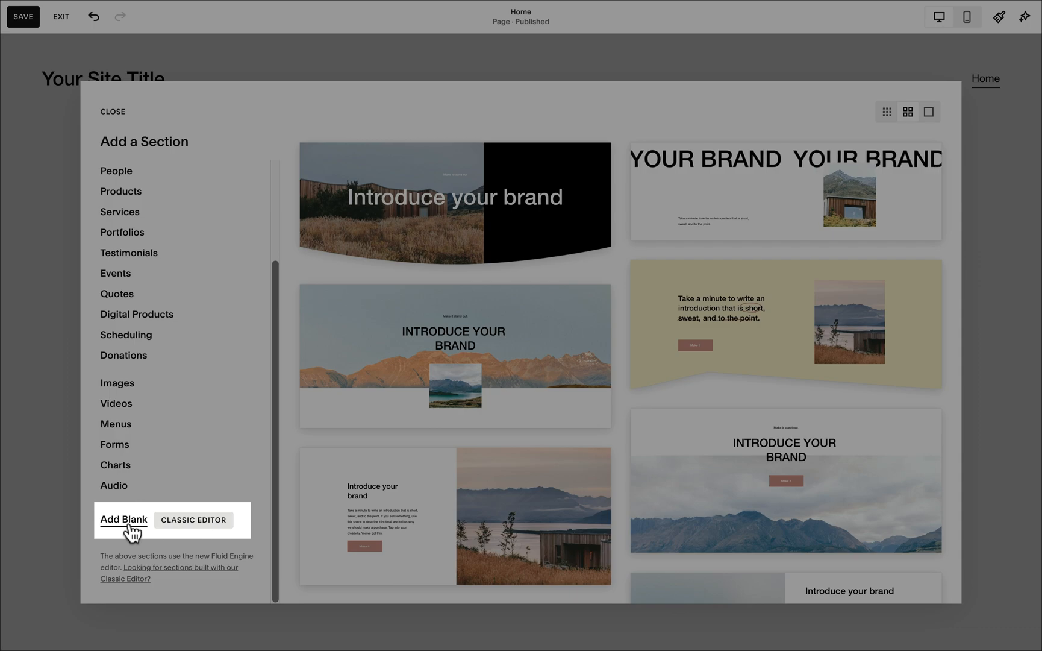
click(126, 521)
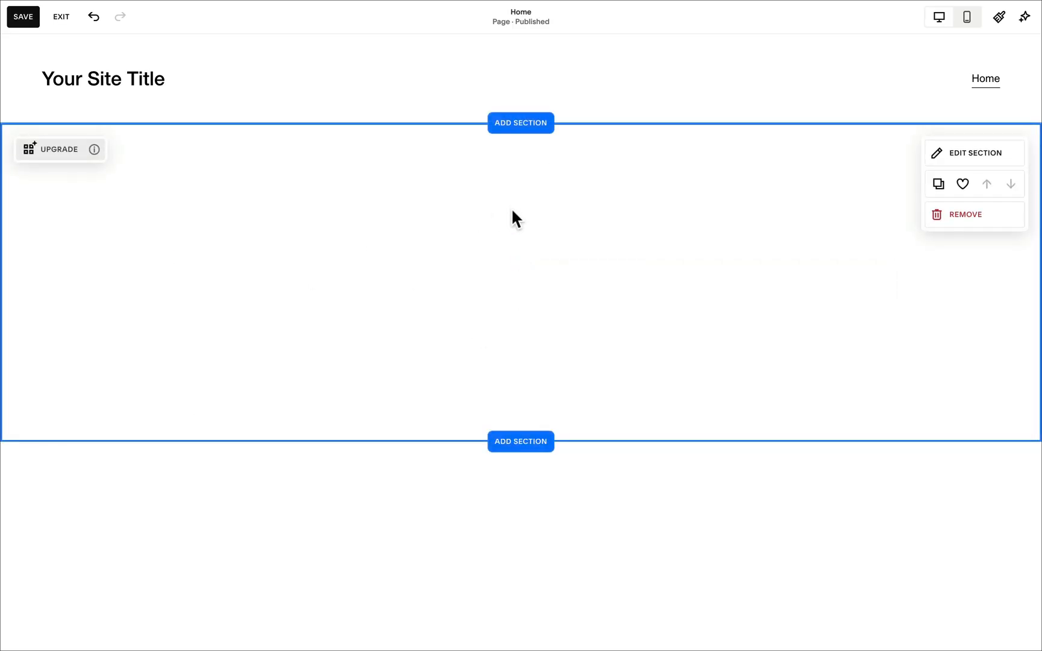
- Insert an Embed block into the blank section and move its settings window over the middle of the page
click(521, 262)
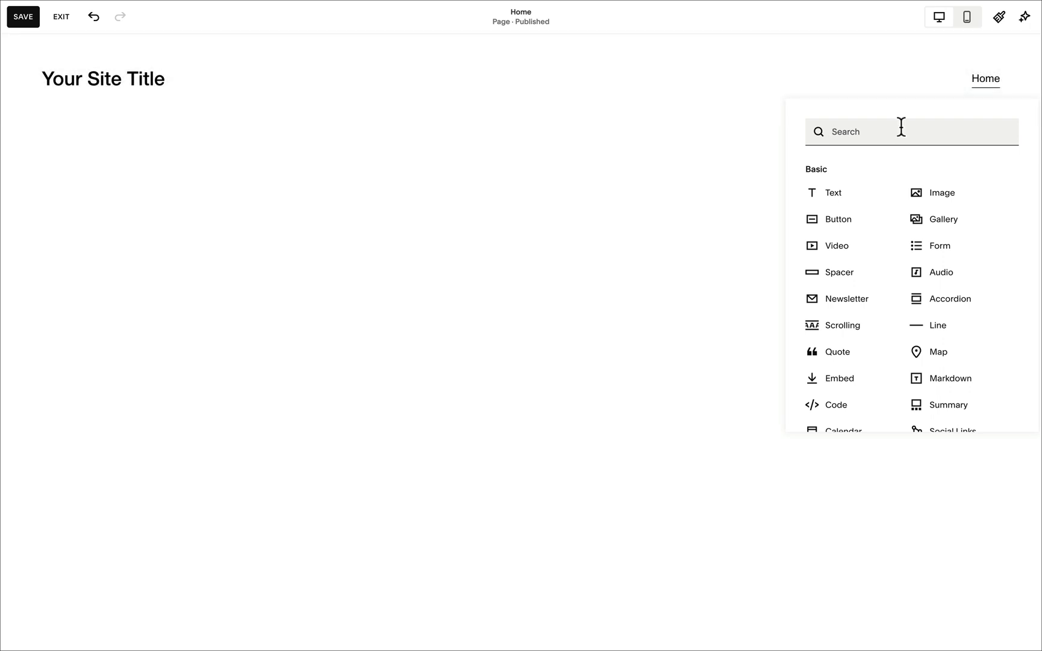
text(em)
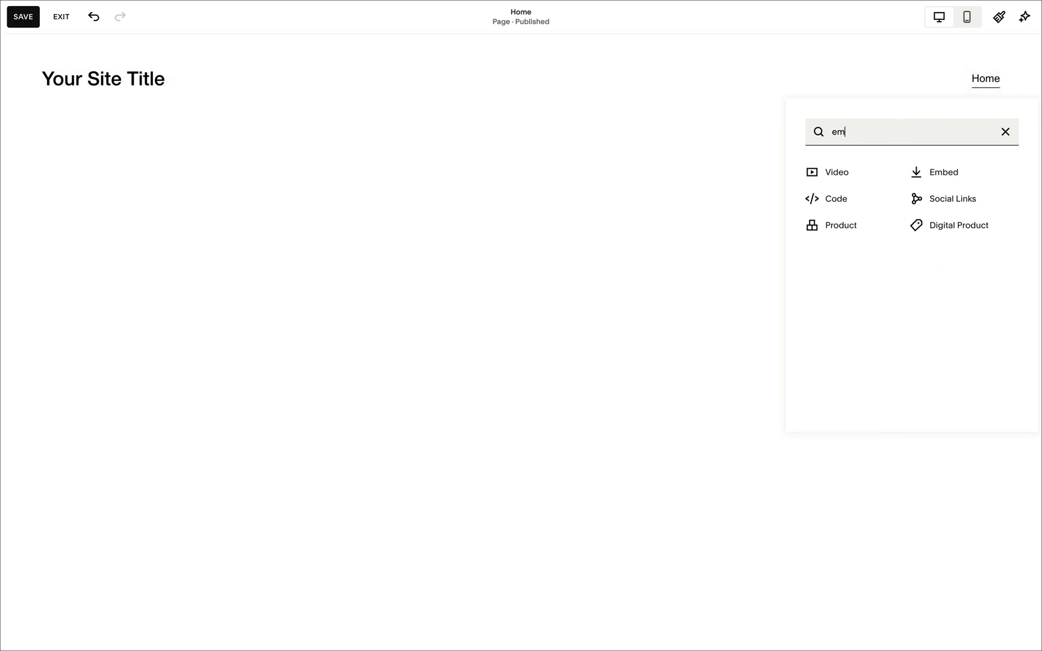
click(936, 181)
drag(943, 268, 621, 191)
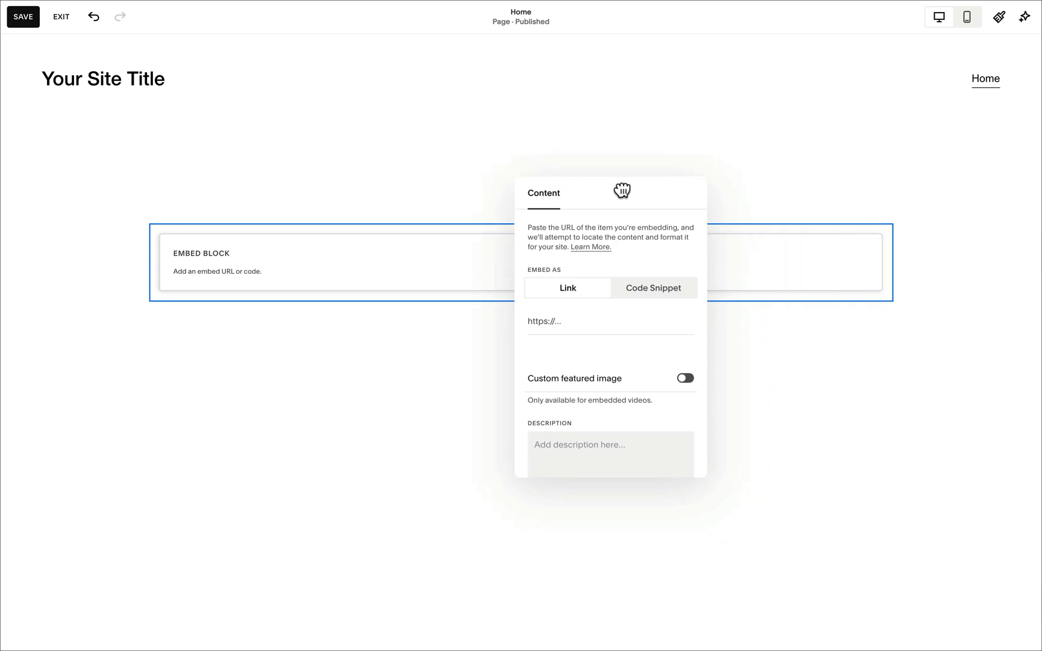
- Set the Embed block to Code Snippet and paste the copied Tally iframe code as its embed data
click(653, 296)
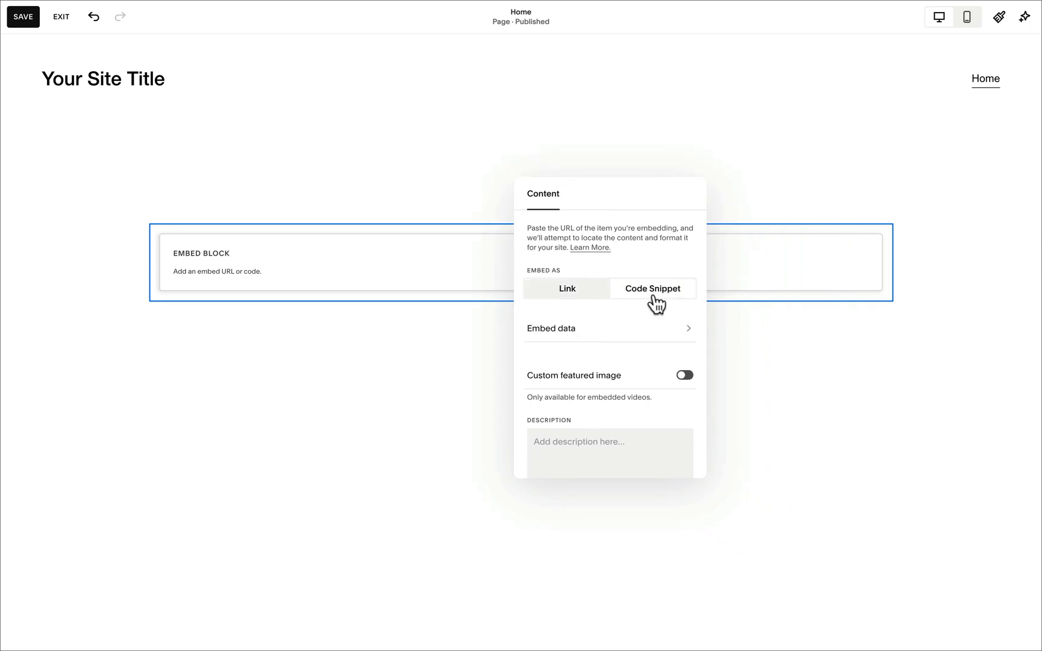
click(613, 336)
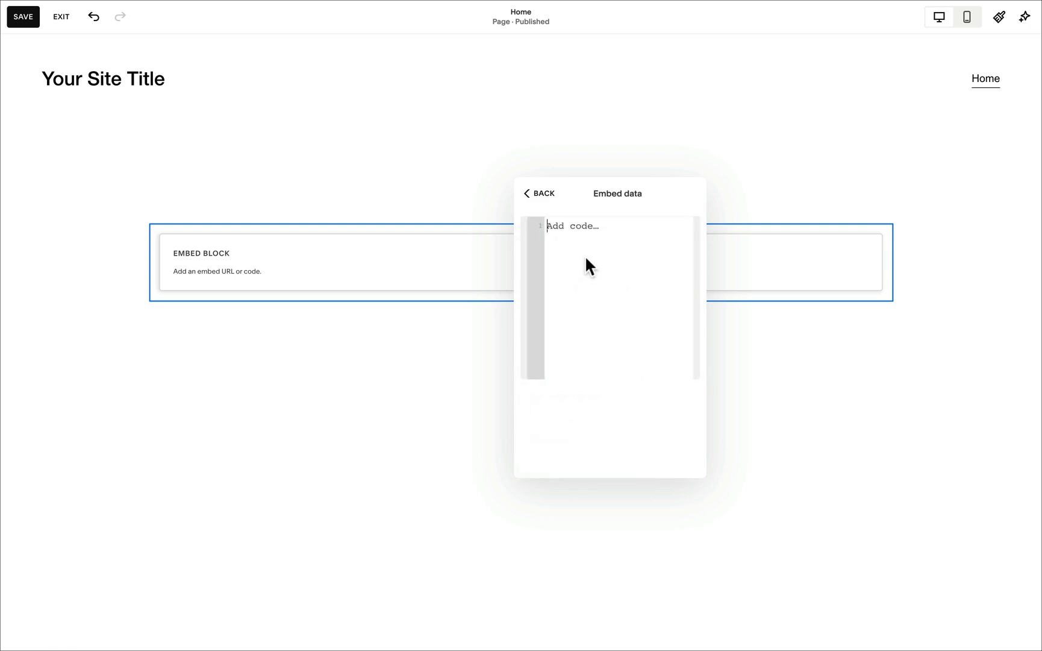
key(ctrl+v)
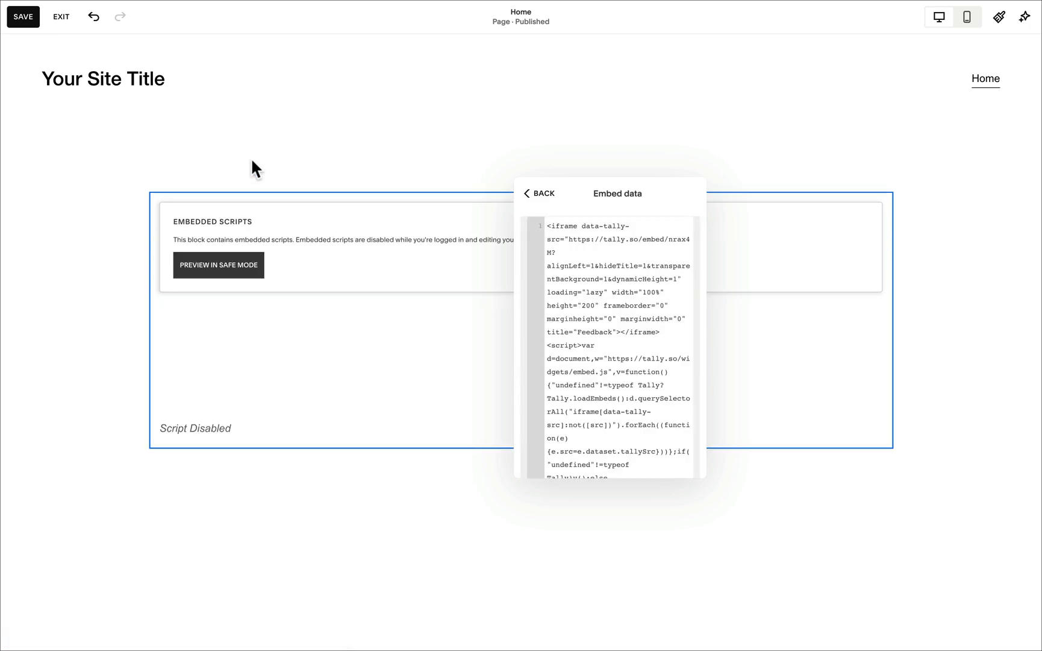
click(245, 169)
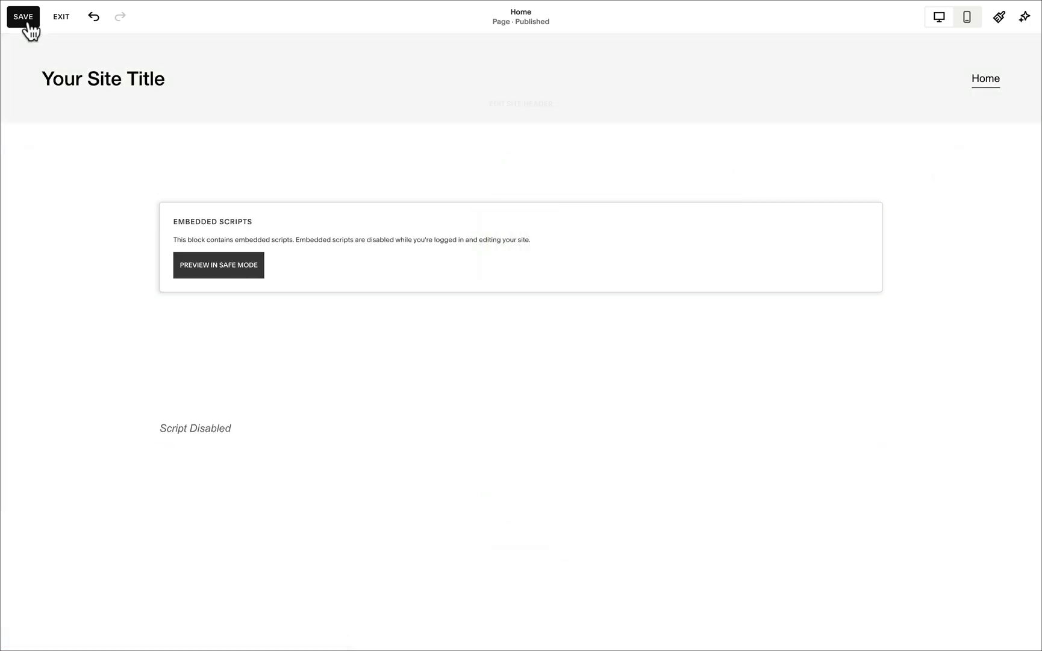
- Save the Home page, exit editing and look over the embedded feedback form
click(24, 18)
click(62, 18)
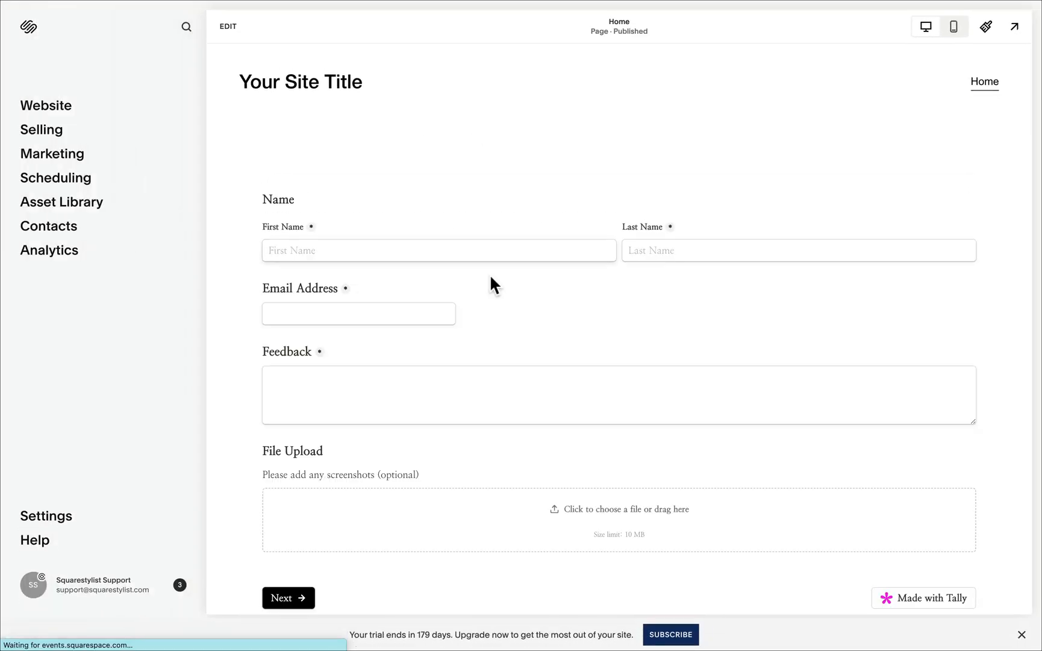
scroll(490, 278, down, 2)
scroll(490, 278, up, 2)
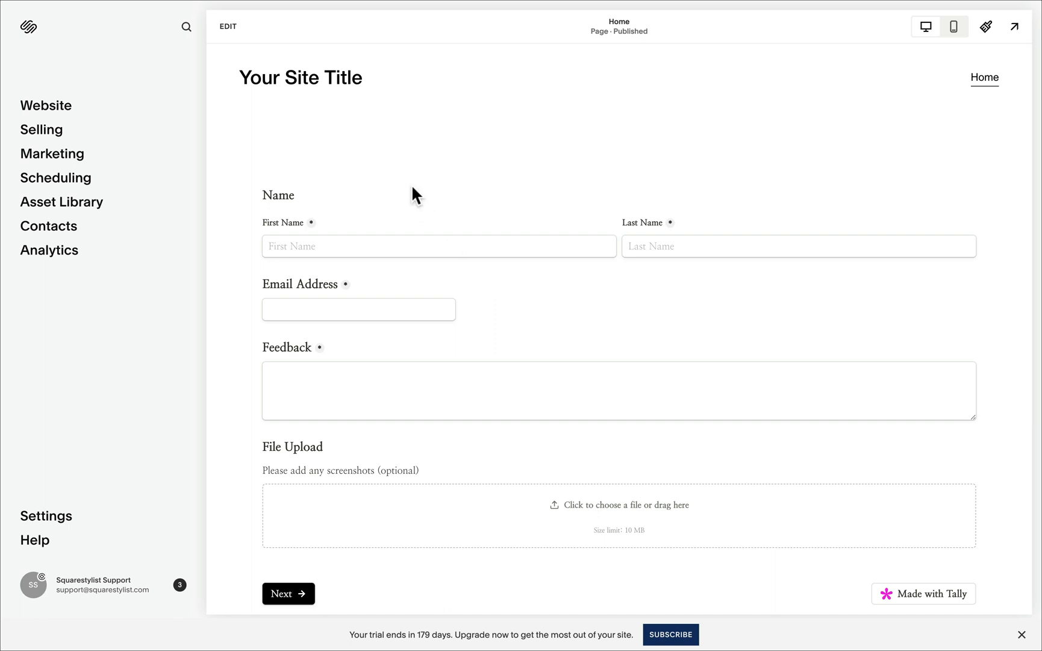
- Reopen the Home page for editing and apply the Light 1 color theme to the embedded form's section
click(229, 27)
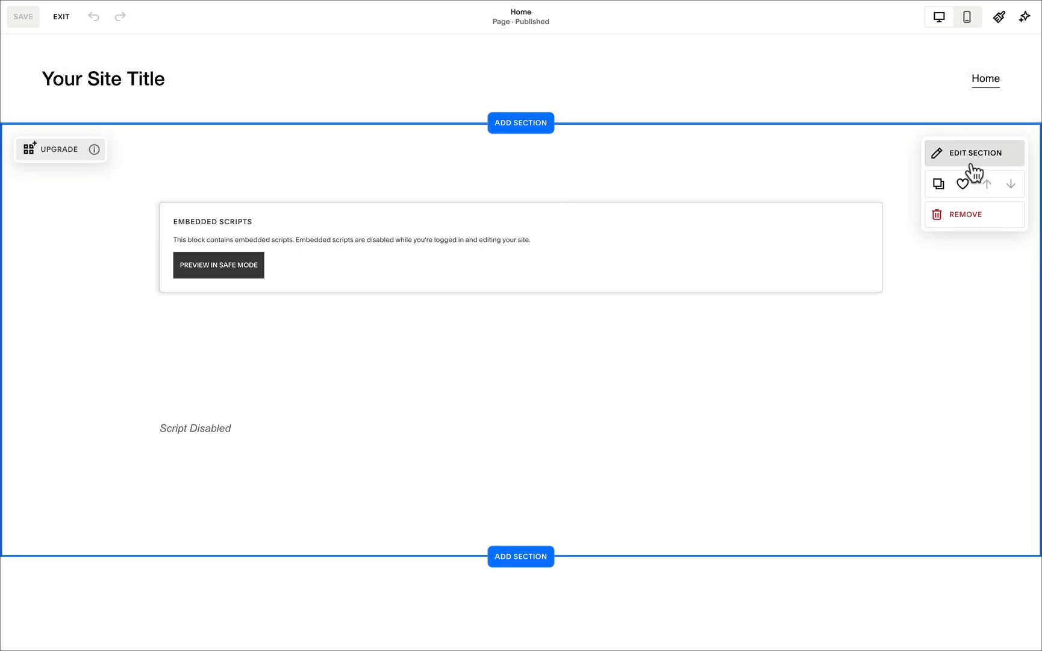
click(974, 169)
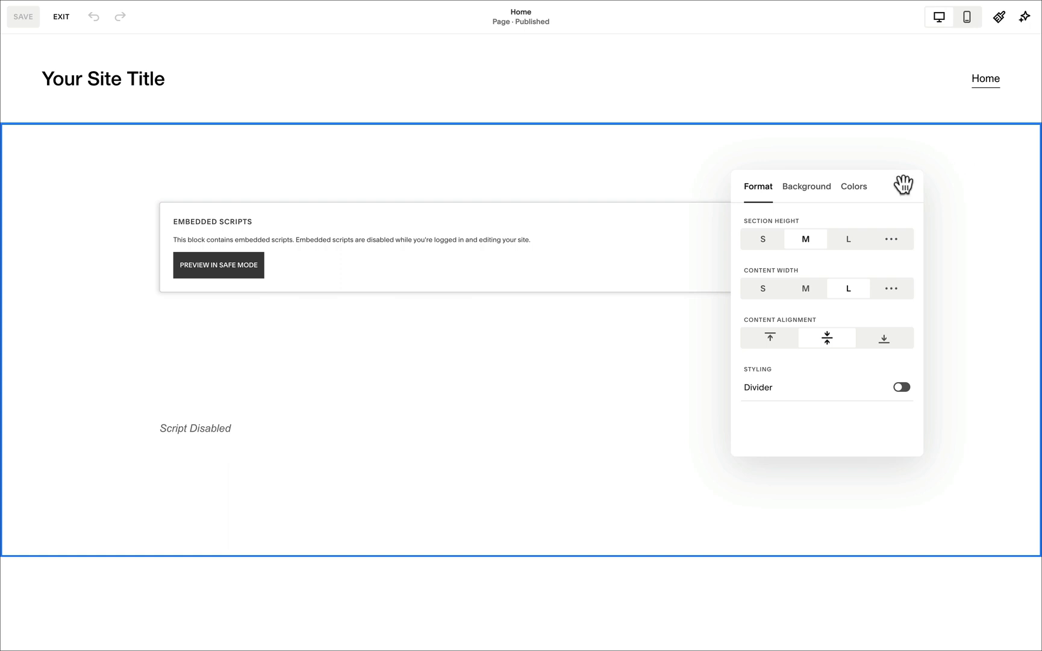
drag(902, 185, 691, 176)
click(647, 176)
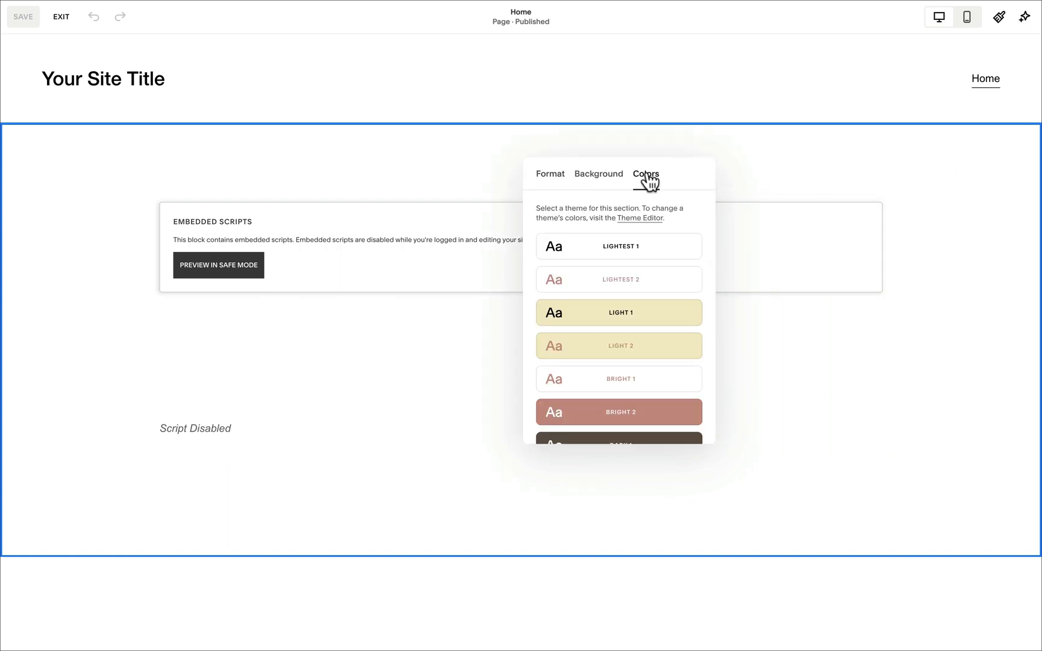
click(634, 327)
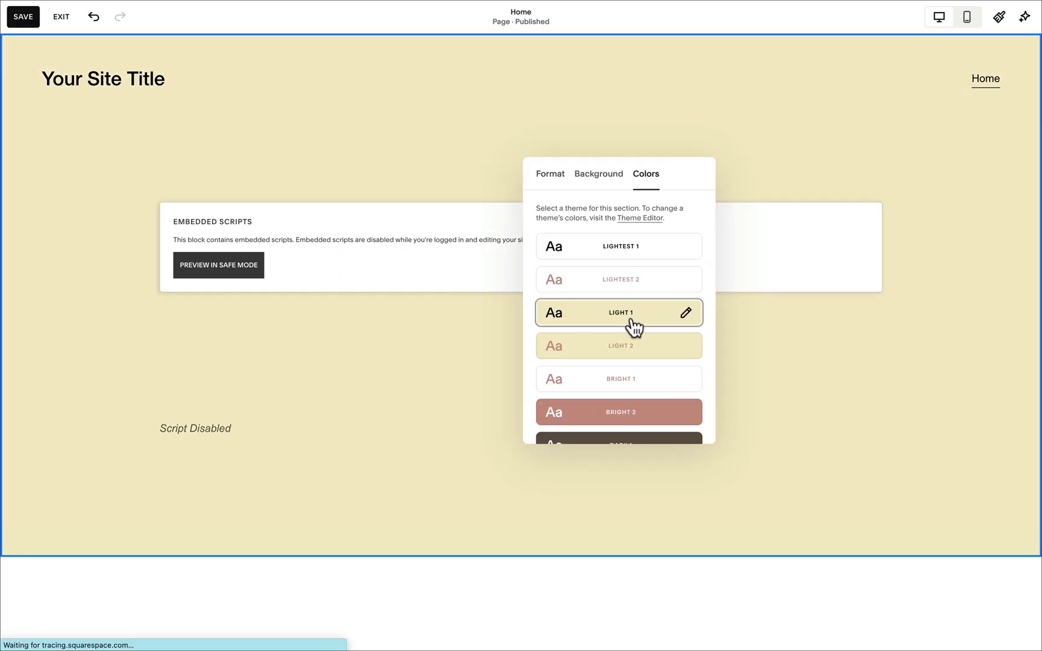
click(502, 143)
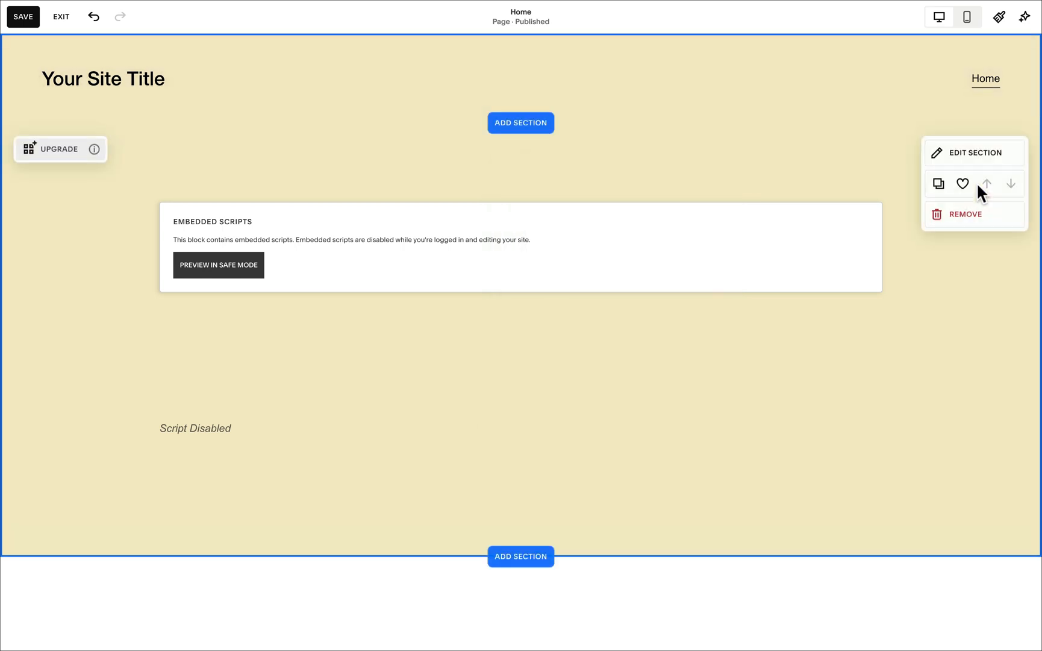
- Set the form section's content width to M, save the page and exit the editor
click(964, 153)
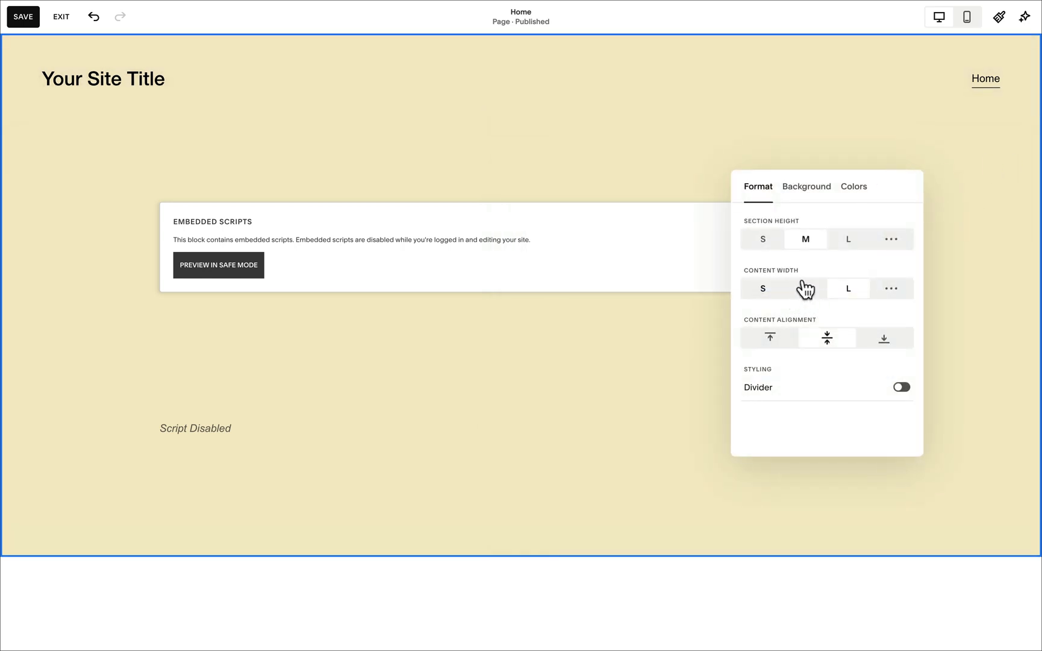
click(807, 289)
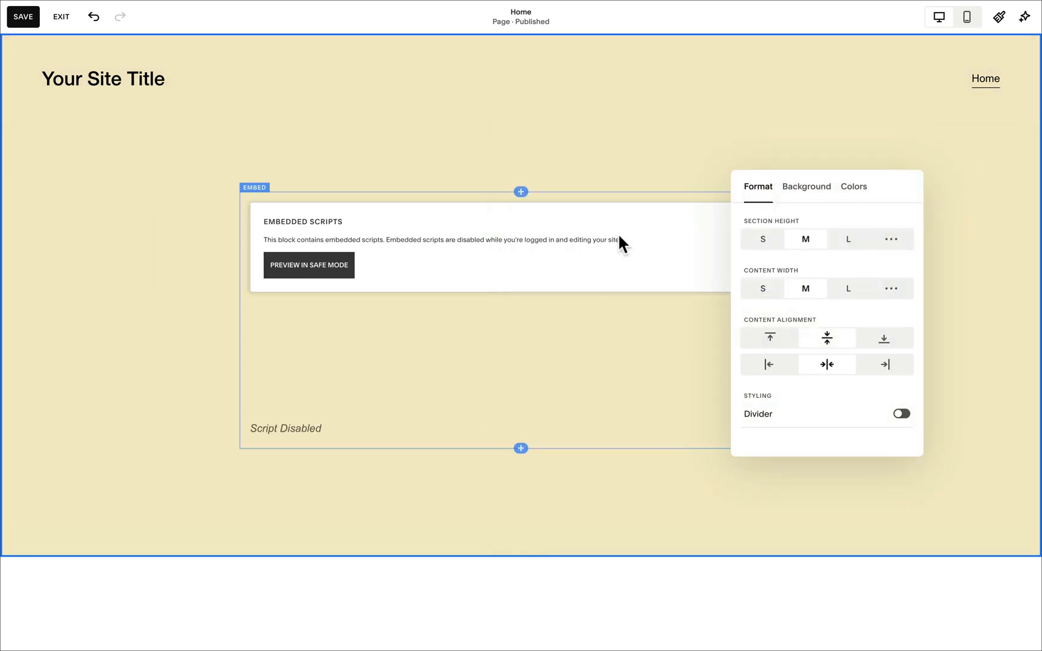
click(25, 18)
click(60, 17)
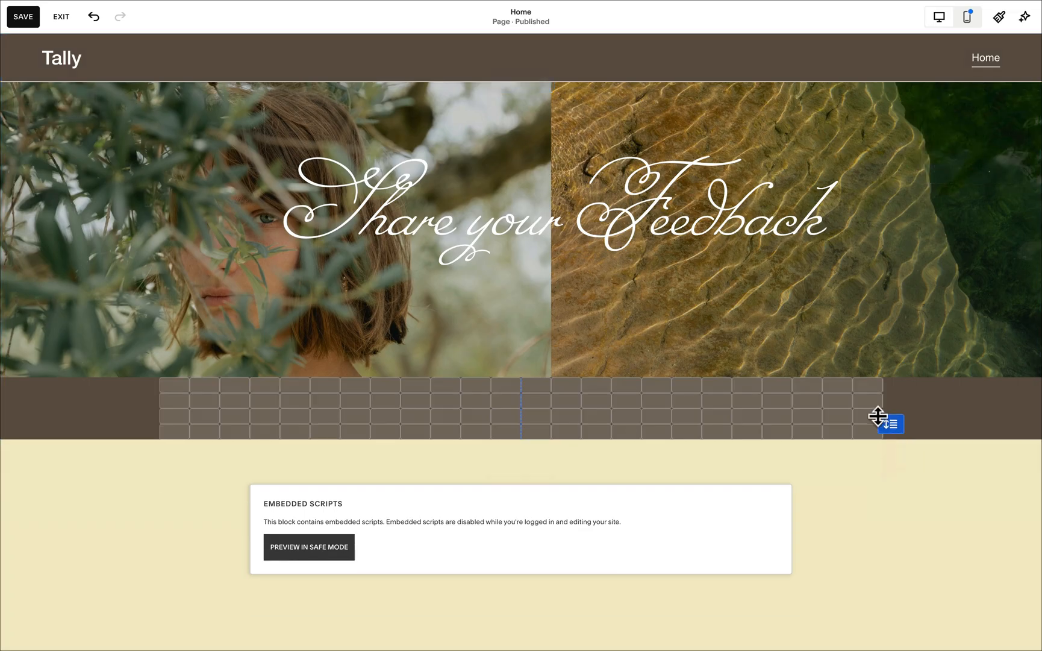
- Shorten the banner section to the bottom edge of its images, shift the "Share your Feedback" heading slightly down and save the page
drag(878, 415, 870, 371)
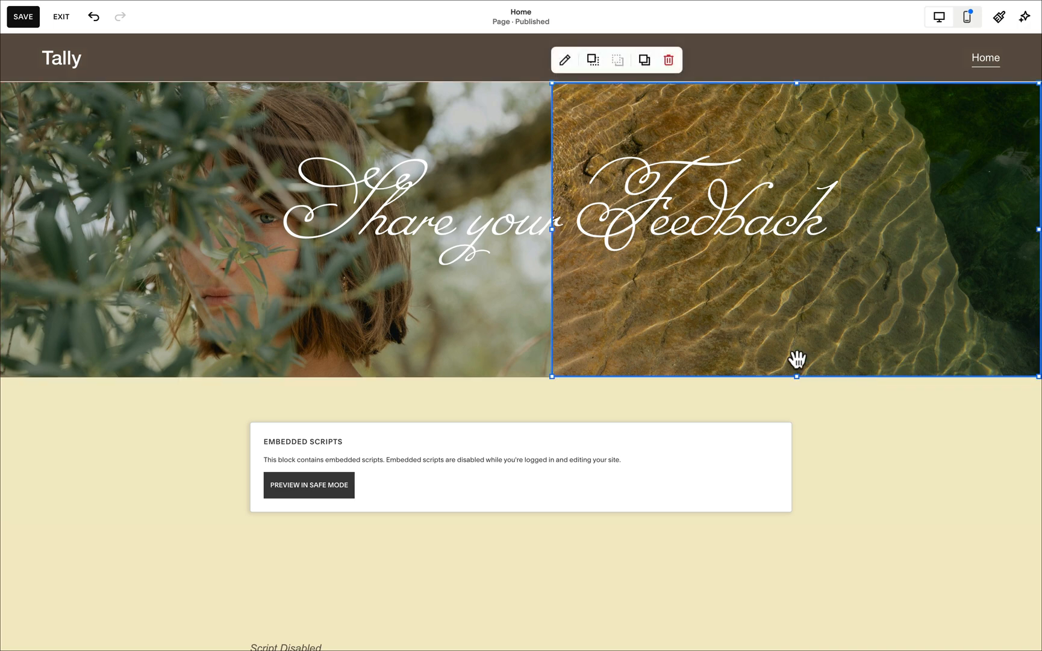
drag(495, 223, 489, 232)
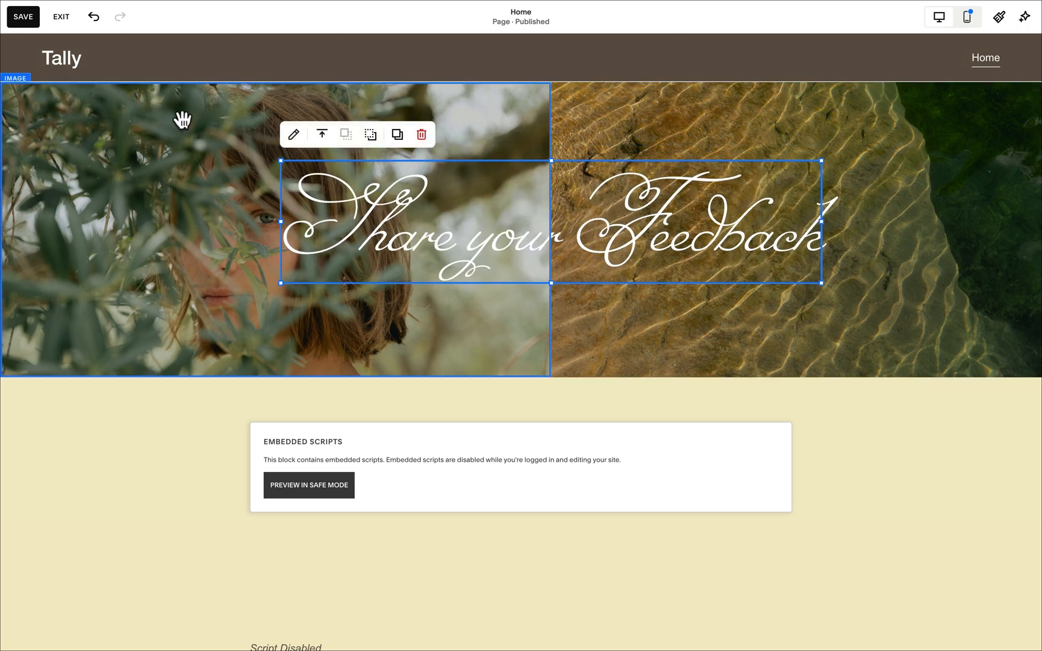
click(27, 21)
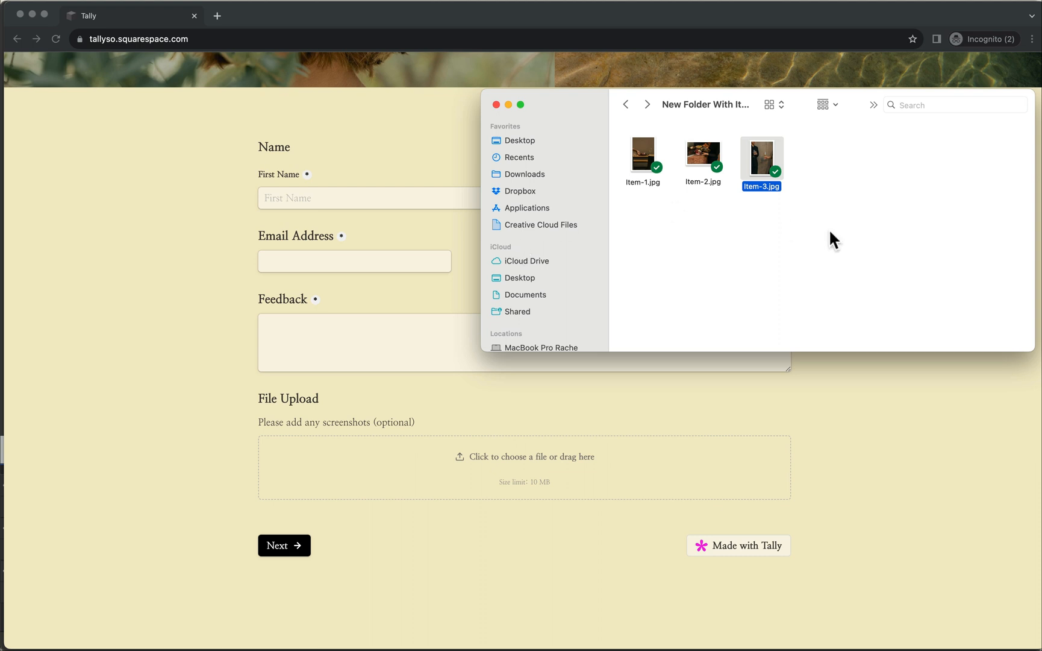
- On the live site's form, upload Item-1.jpg, Item-2.jpg and Item-3.jpg as files and submit the completed test feedback
drag(814, 160, 654, 195)
drag(703, 155, 524, 459)
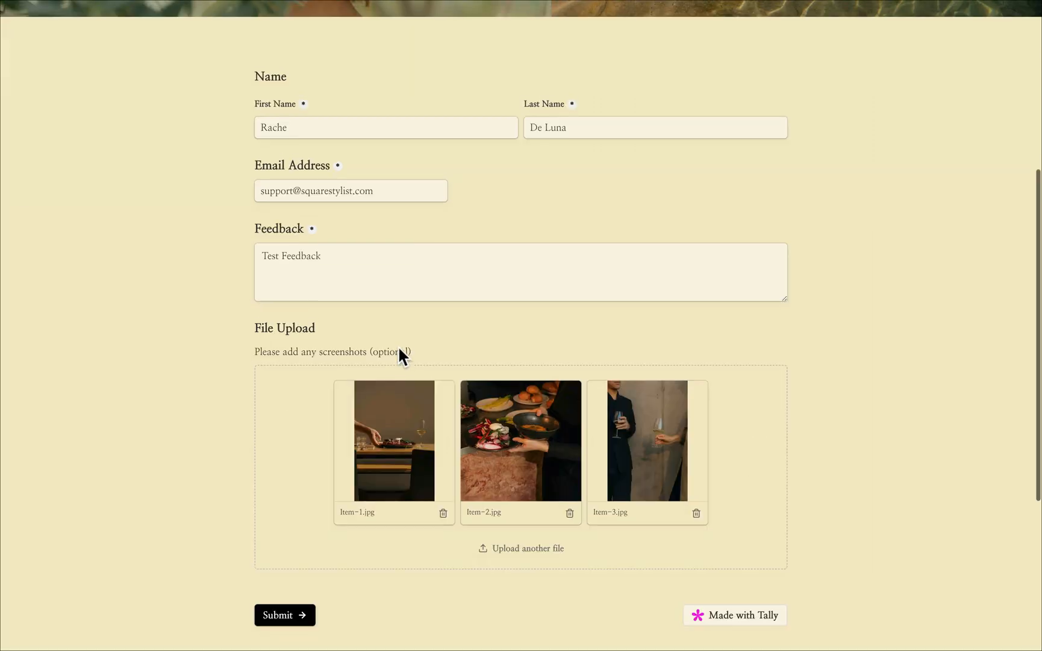
click(296, 593)
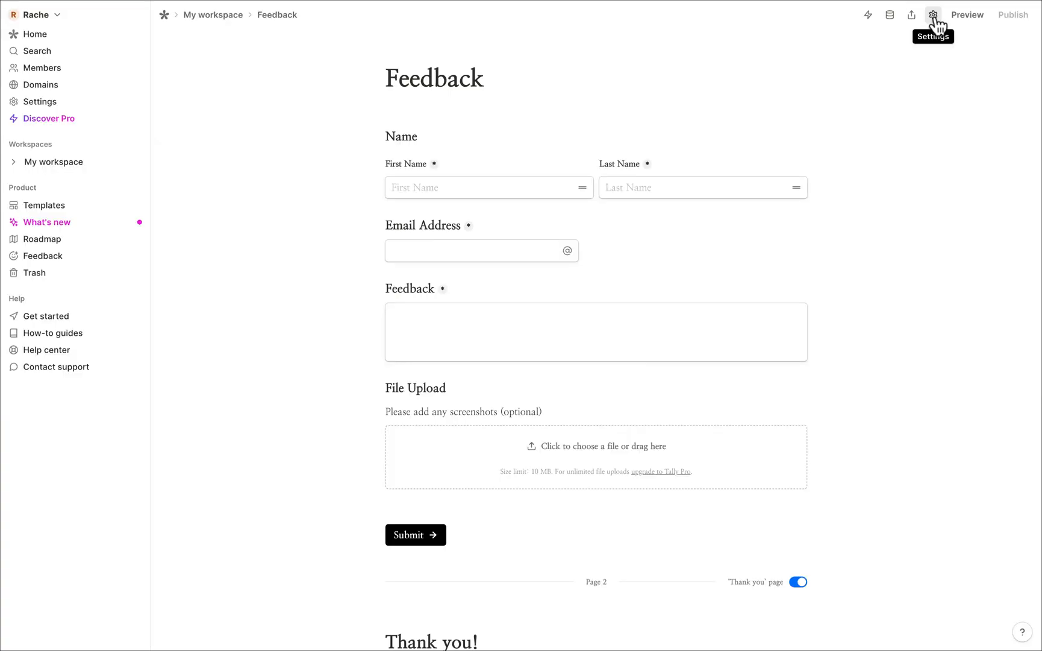
- Switch back to Tally and review the Feedback form's settings, submissions and integrations
click(934, 16)
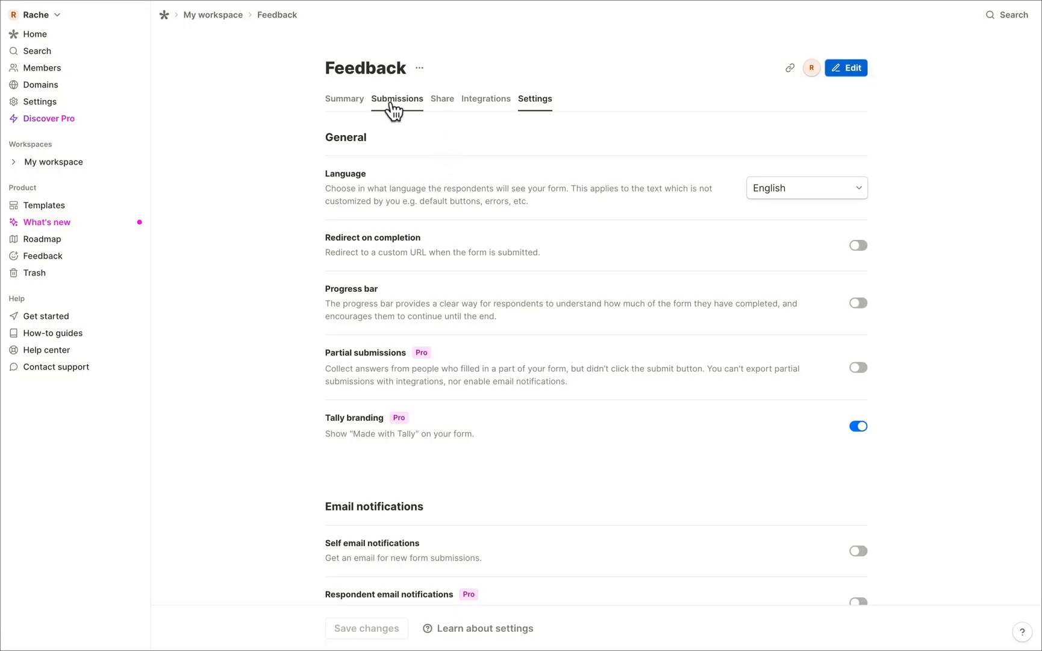
click(394, 110)
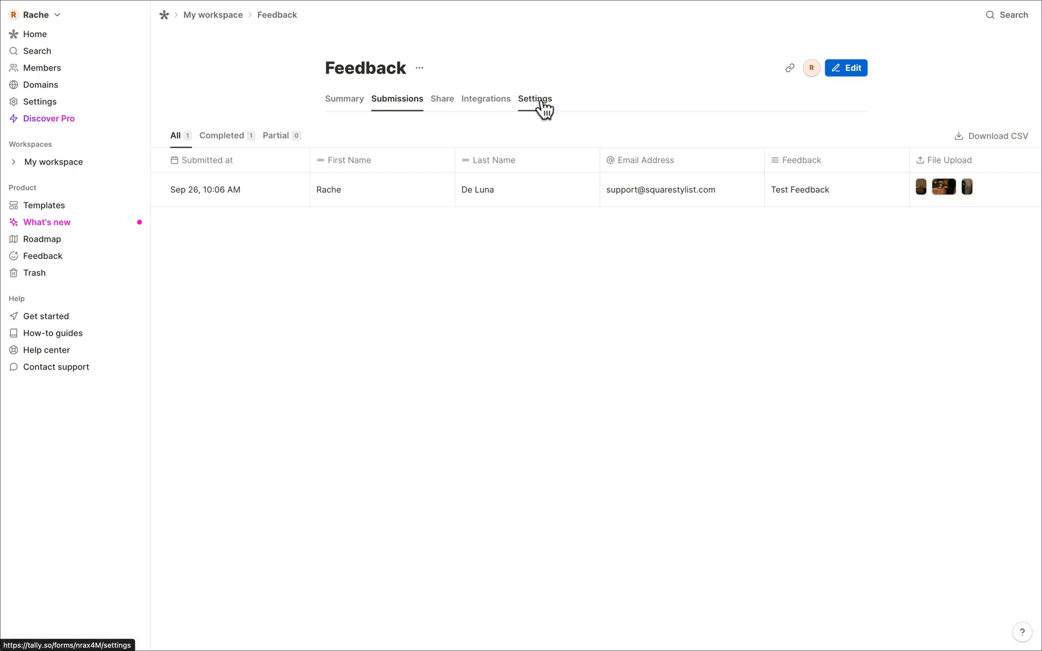
click(492, 110)
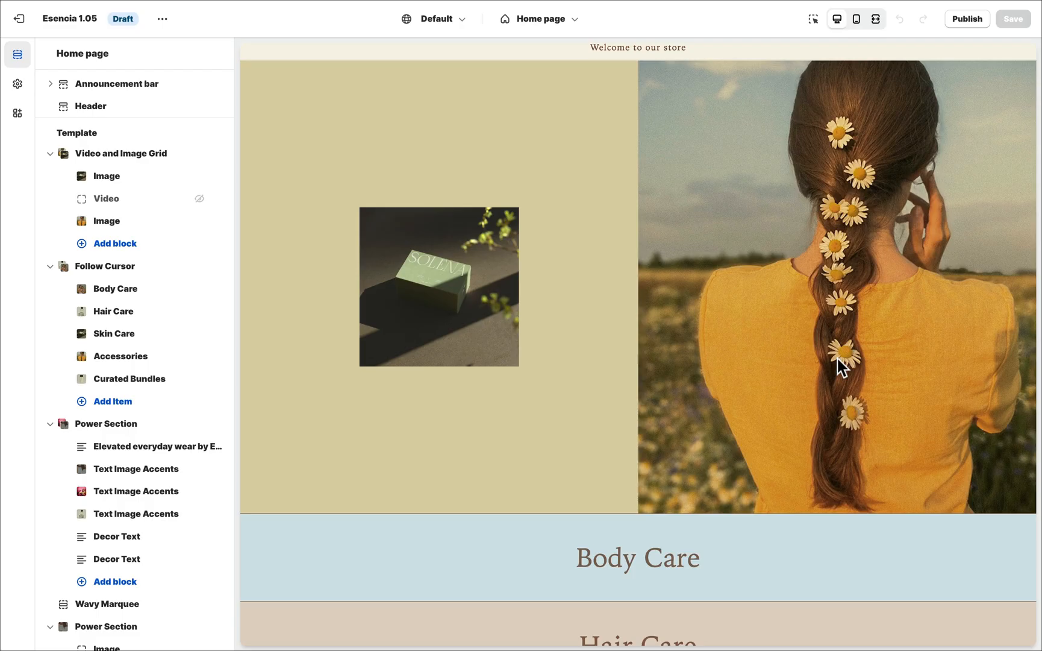
- Add a Custom Liquid section to the home page between the Video and Image Grid and Follow Cursor sections
scroll(757, 564, down, 1)
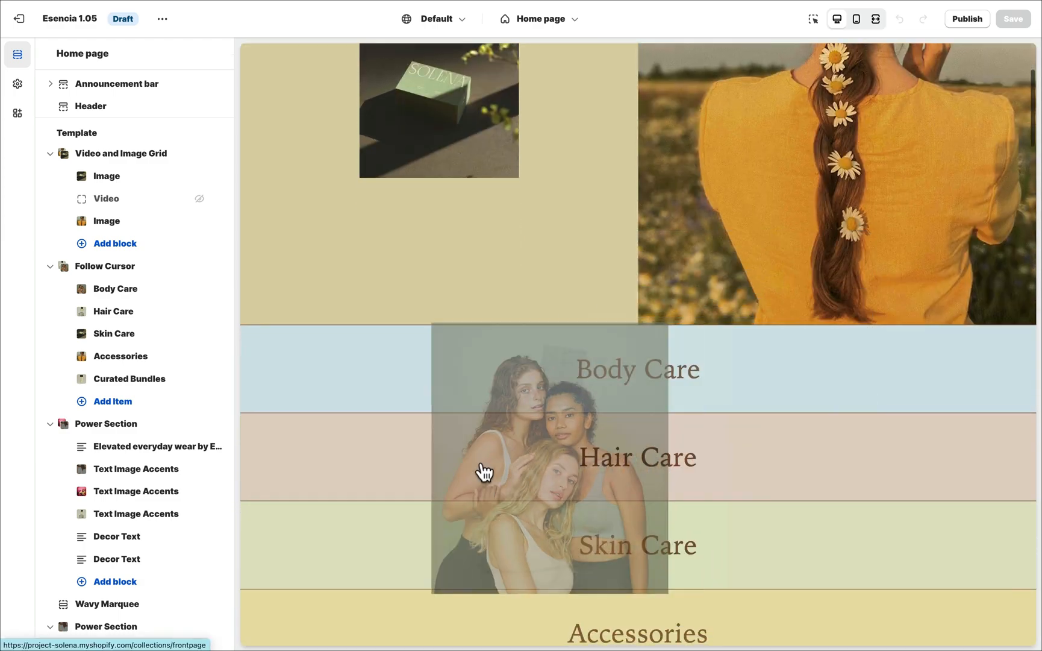
mouse_move(212, 431)
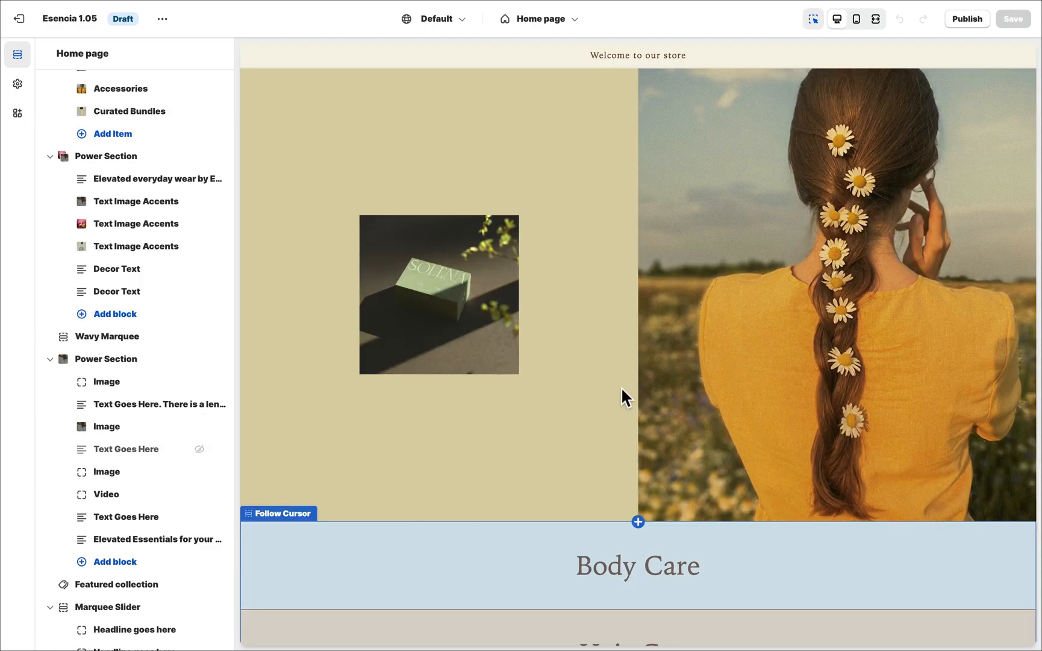
click(638, 524)
click(424, 264)
click(639, 522)
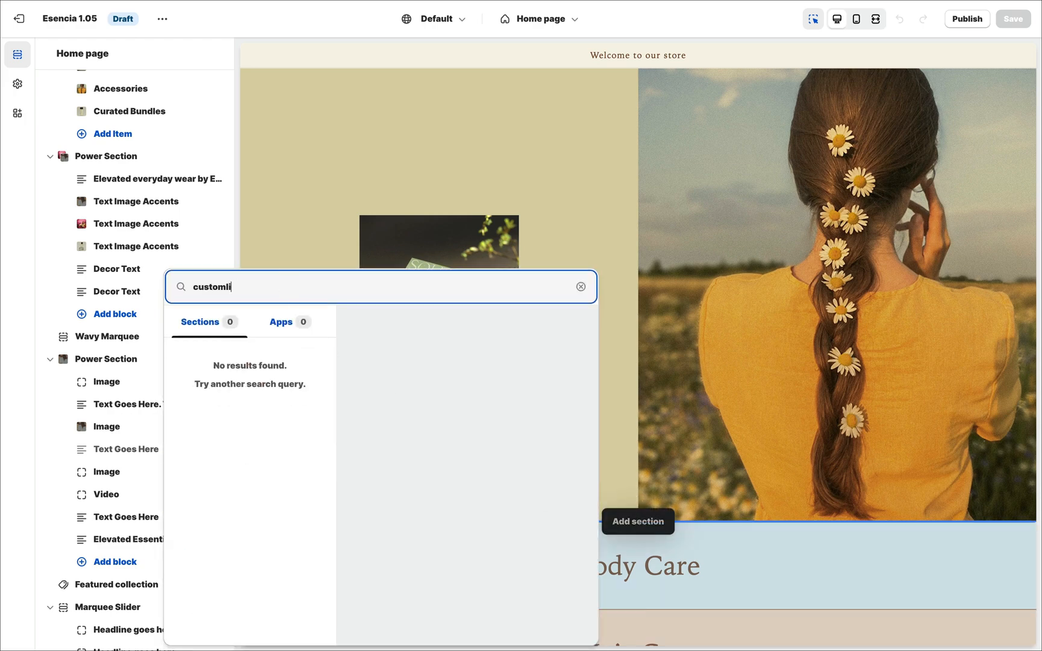
key(BackSpace)
key(BackSpace)
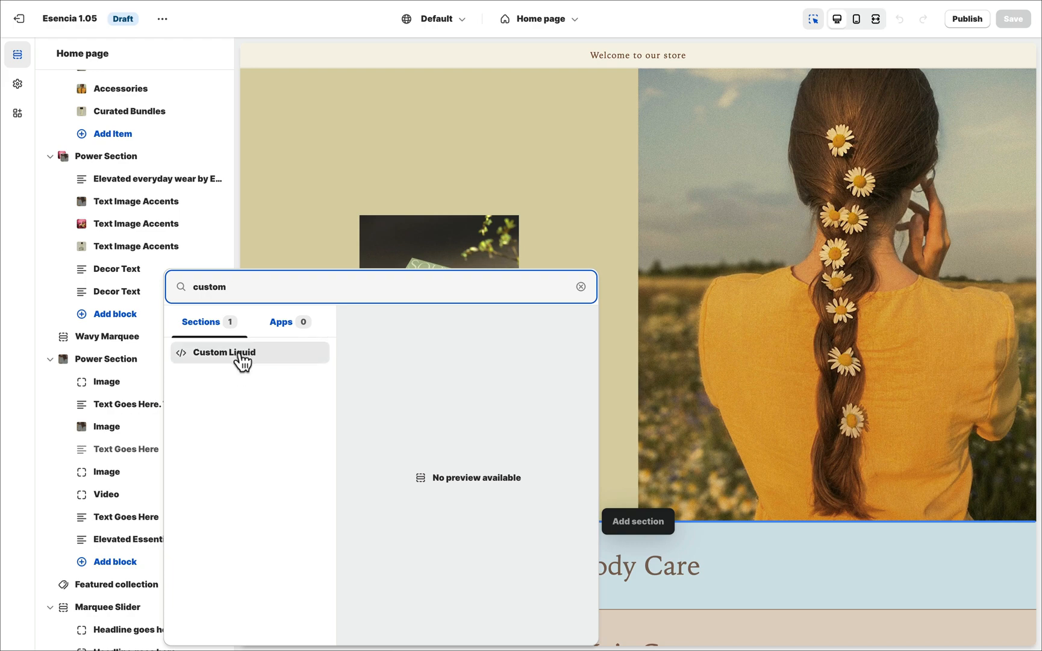
click(244, 361)
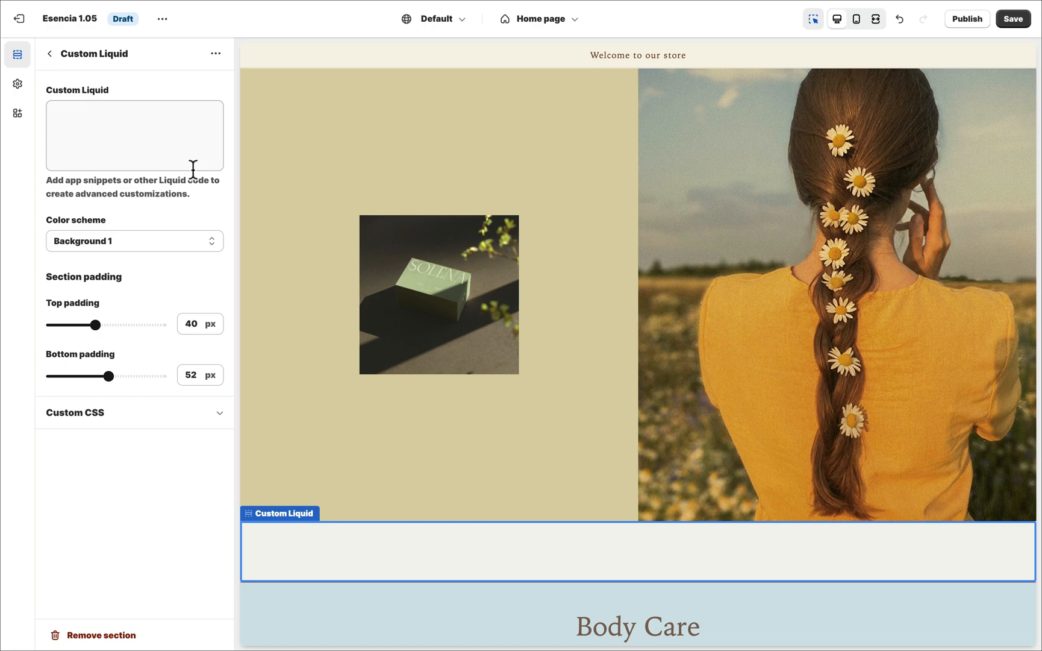
- Write an opening and closing div with the class "tally-form" as the section's Liquid code, with blank lines between the tags
click(193, 169)
text(<div class="tally-form">     </div>)
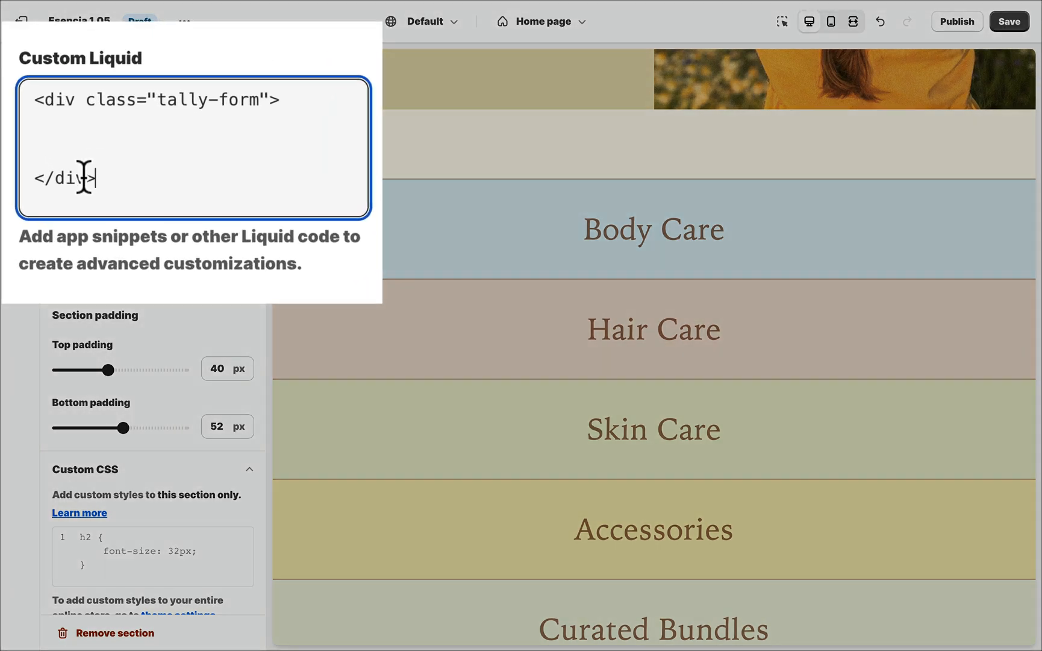
drag(95, 171, 75, 96)
click(25, 109)
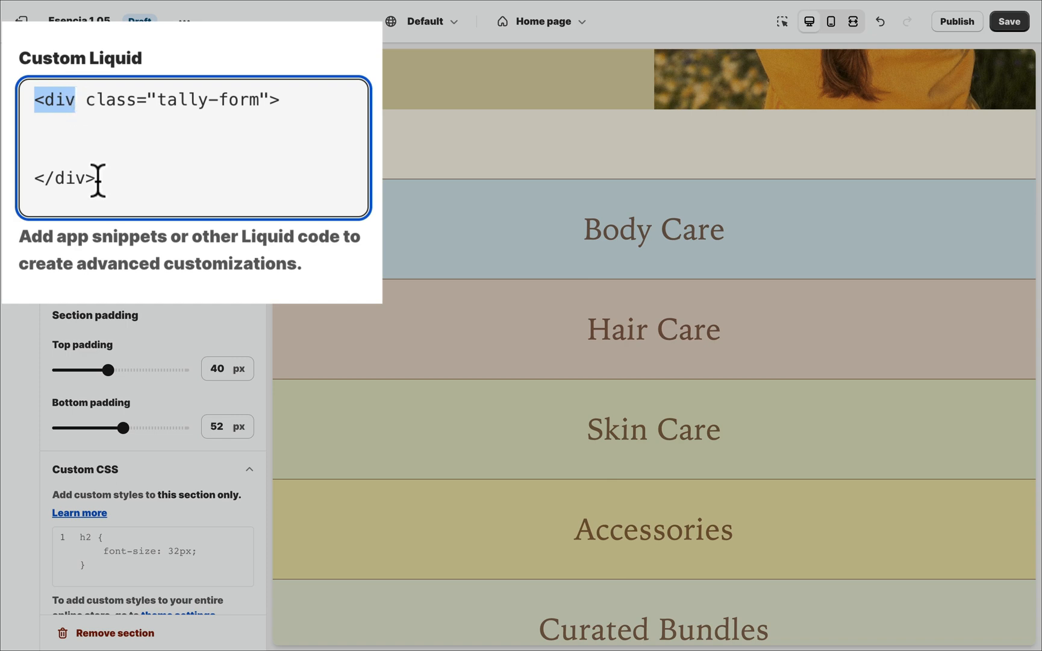
drag(97, 176, 28, 178)
click(53, 142)
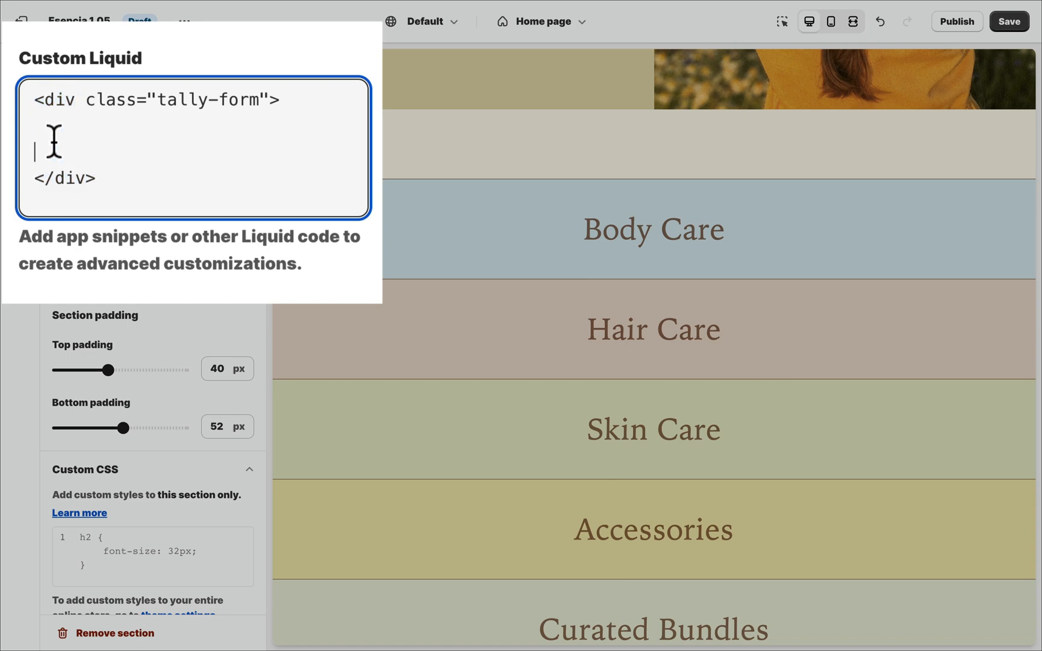
- Paste the Tally Feedback form's embed code inside the tally-form div and save the theme
click(52, 121)
key(ctrl+v)
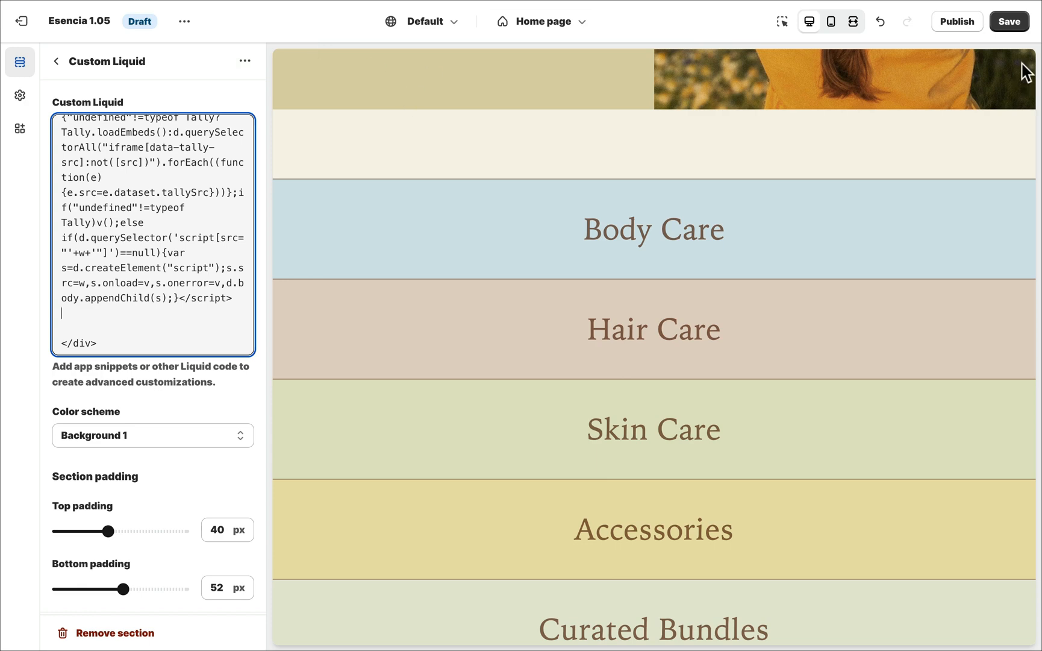
click(1009, 25)
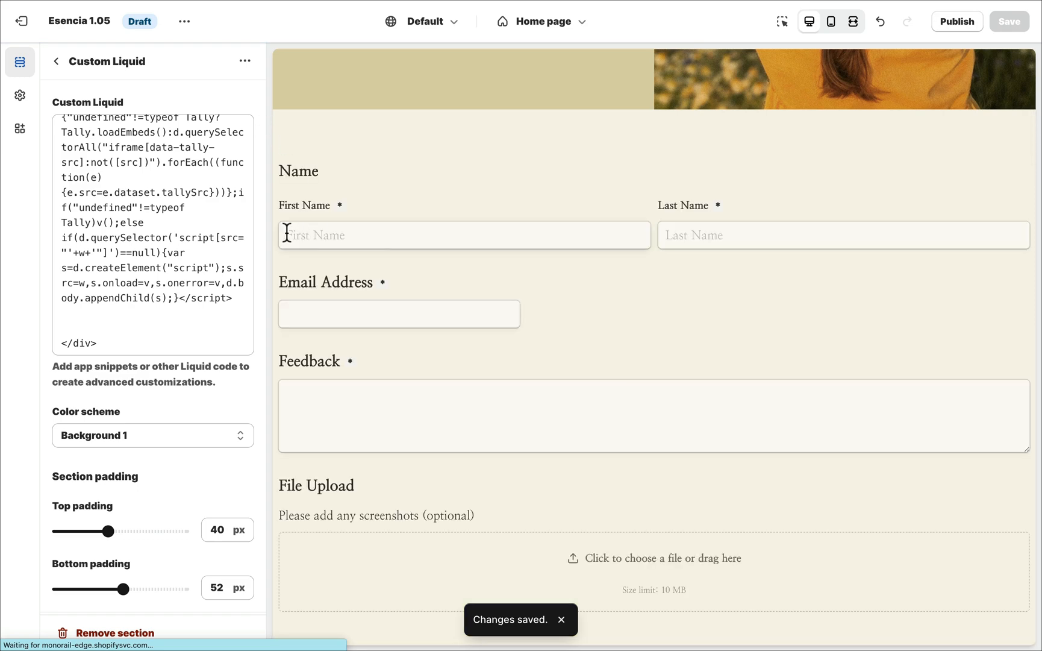
- Add custom CSS to the section giving .tally-form a 1000px max-width, 5vw left and right padding, and auto margin
scroll(176, 247, up, 5)
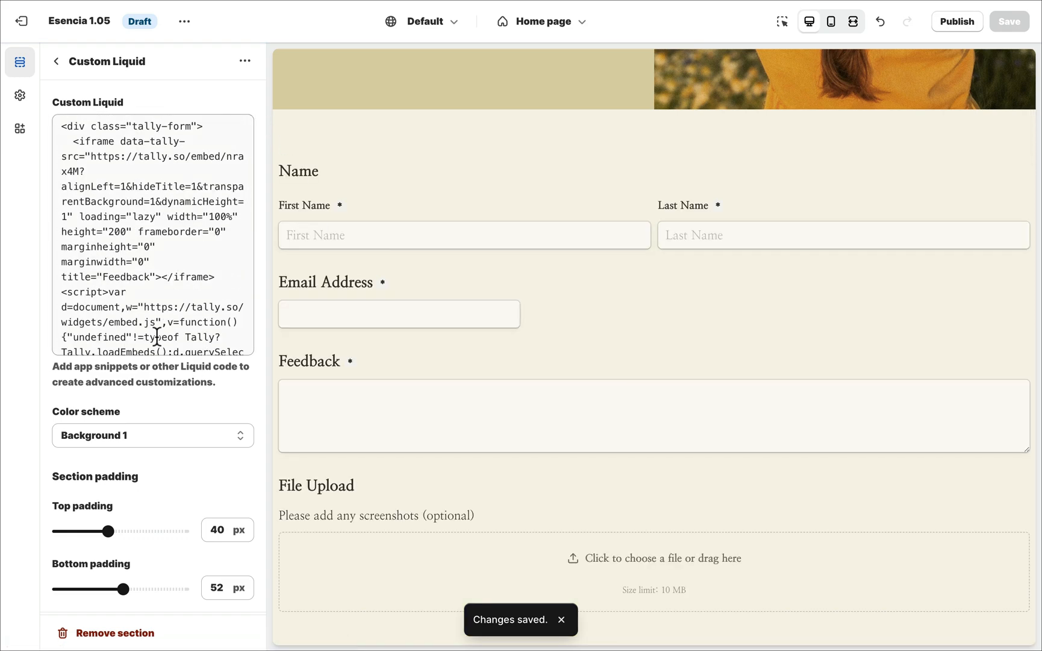
scroll(247, 422, down, 3)
click(251, 442)
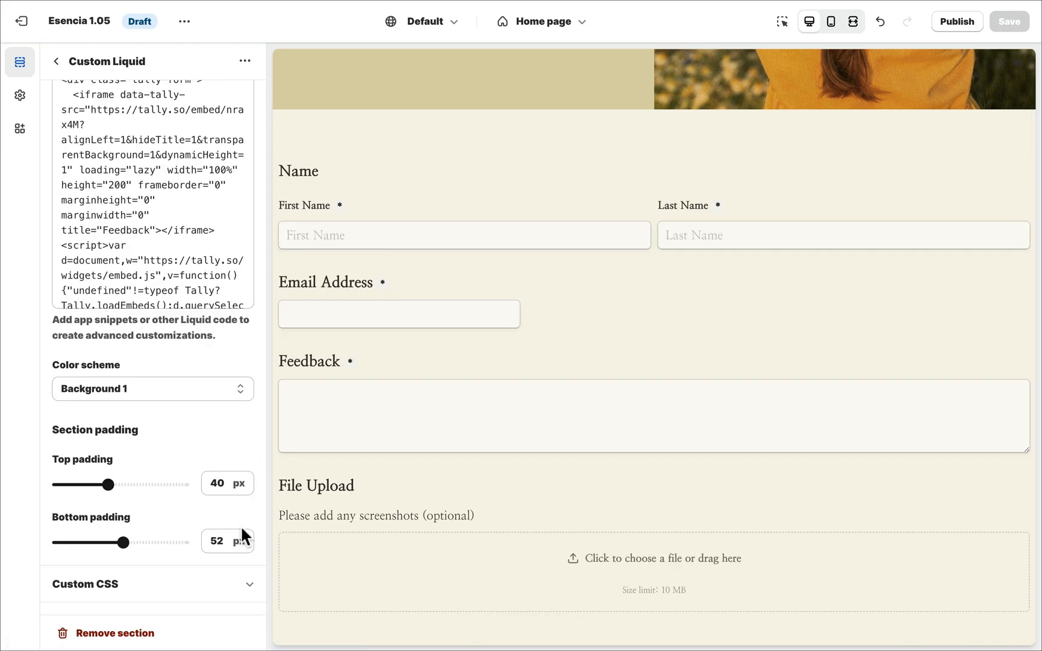
click(247, 585)
scroll(209, 476, down, 3)
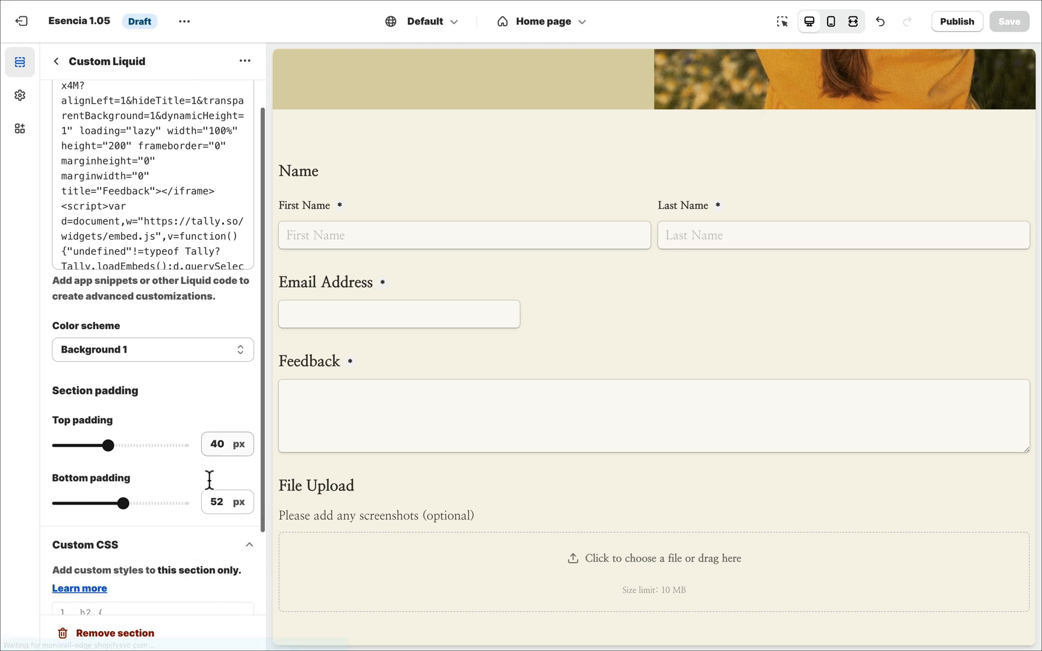
click(137, 525)
text(.tally-form {   max-width: 1000px;   padding-left: 5vw;   padding-right: 5vw;   margin: auto; })
scroll(145, 506, down, 1)
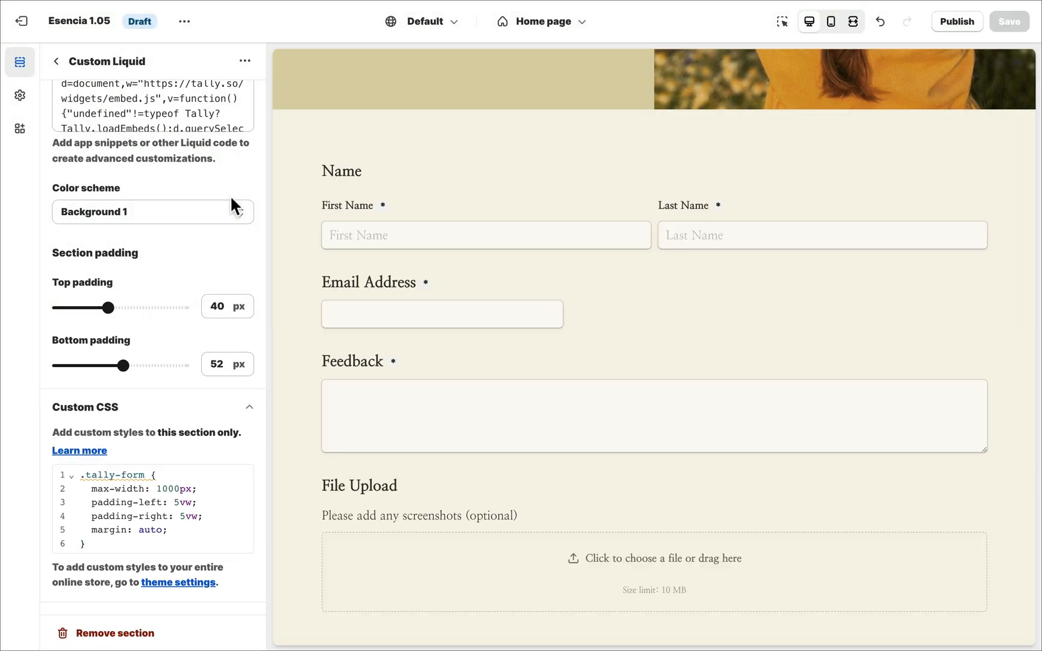
scroll(223, 193, up, 4)
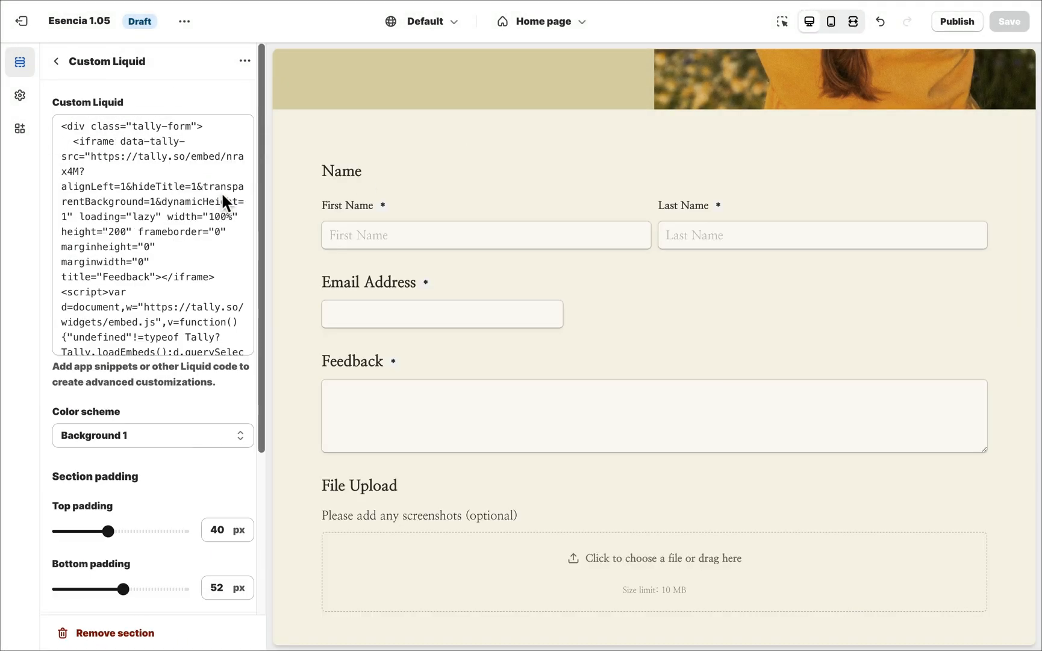